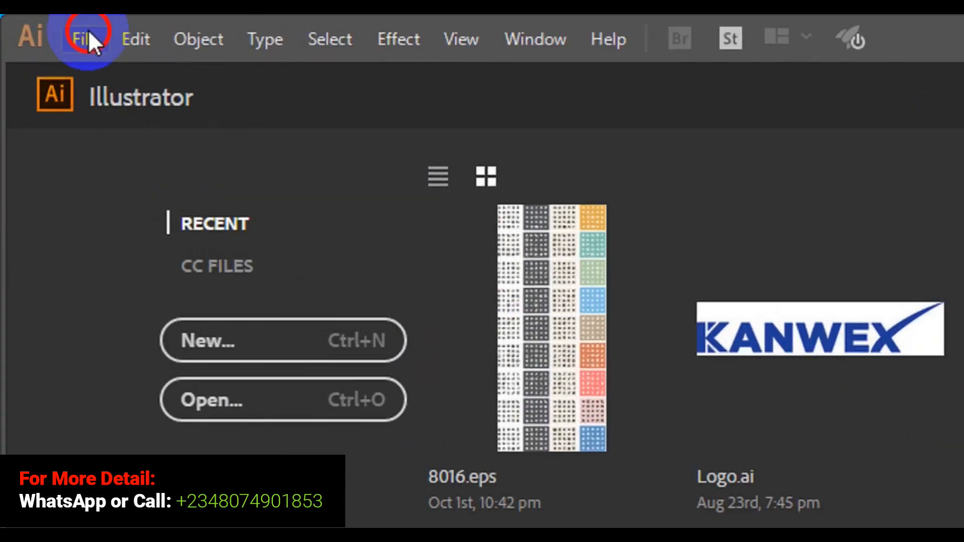
# Start a new document and name it "corporate roll up banner"
pyautogui.click(89, 39)
pyautogui.click(127, 70)
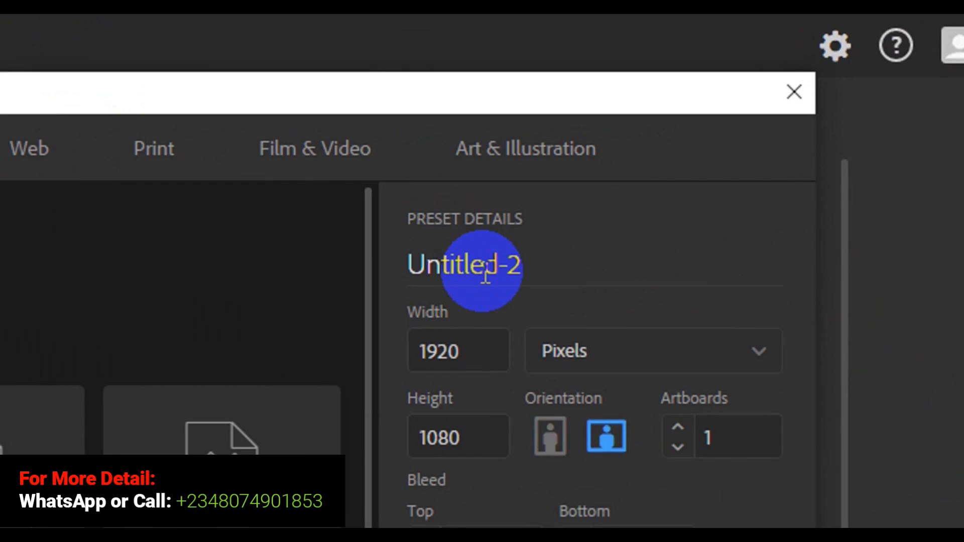
pyautogui.click(700, 165)
pyautogui.doubleClick(485, 272)
pyautogui.write('corporate roll up ')
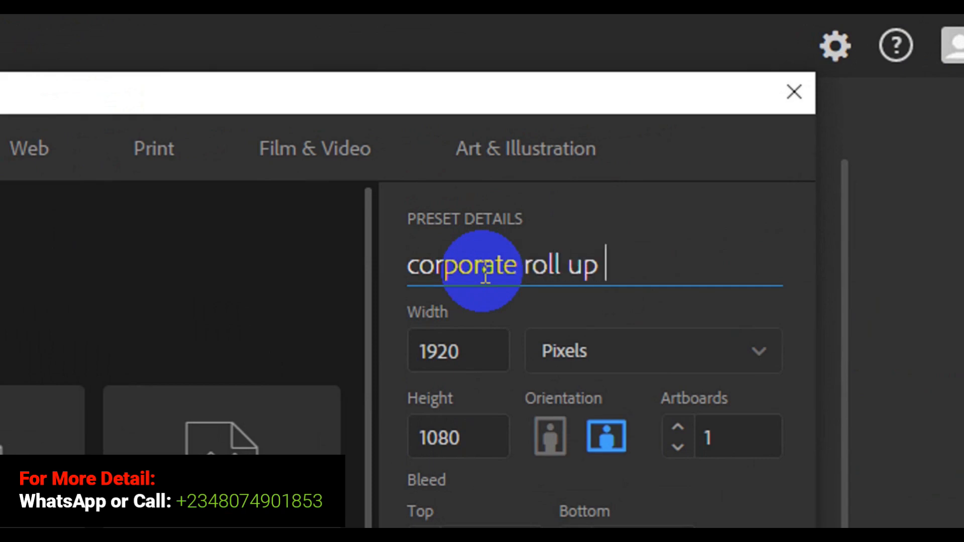
pyautogui.write('banner')
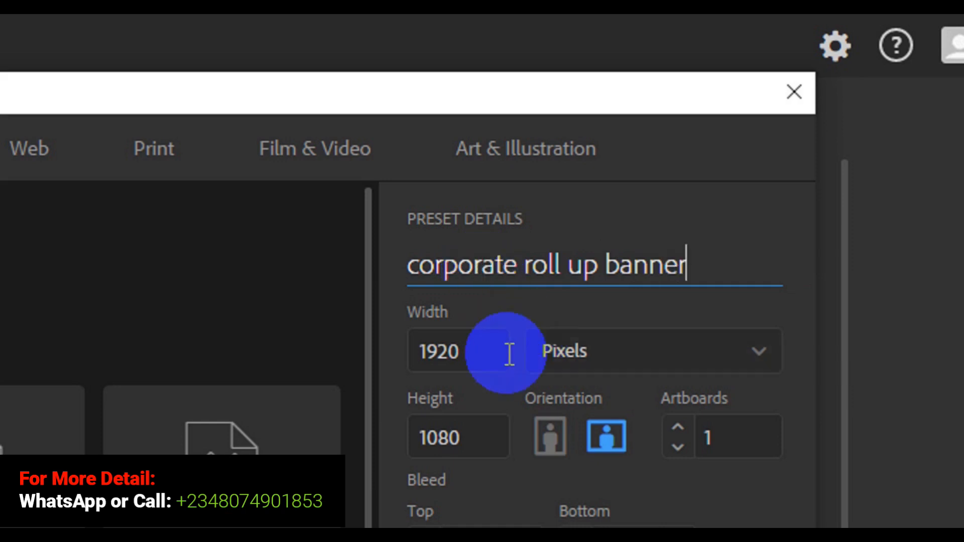
# Set the page size to 1004 by 2362 pixels with CMYK Color mode and create the document
pyautogui.click(482, 349)
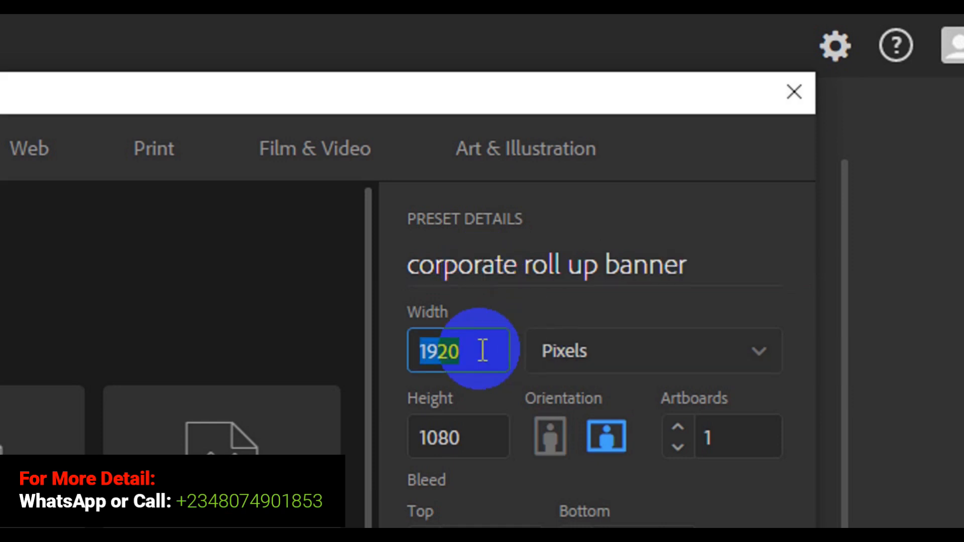
pyautogui.write('1004')
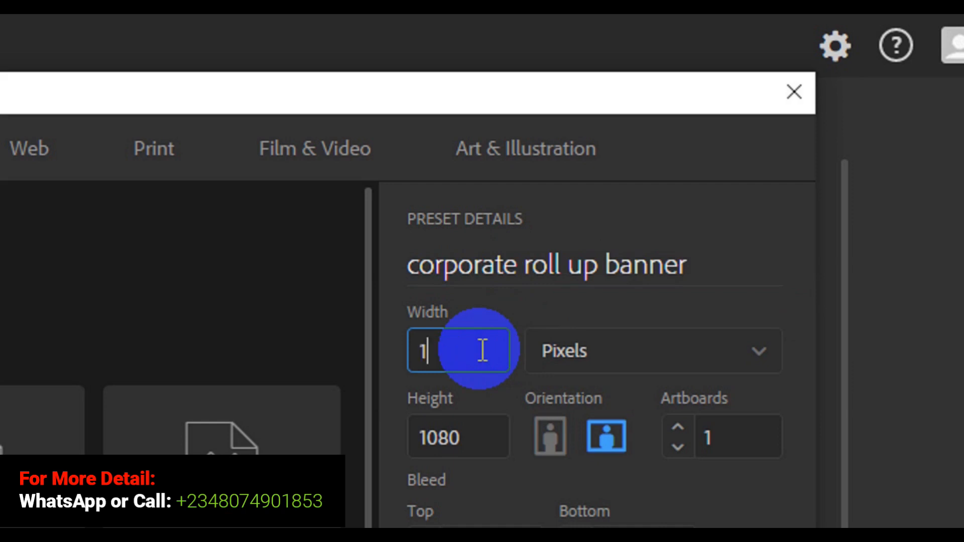
pyautogui.click(472, 405)
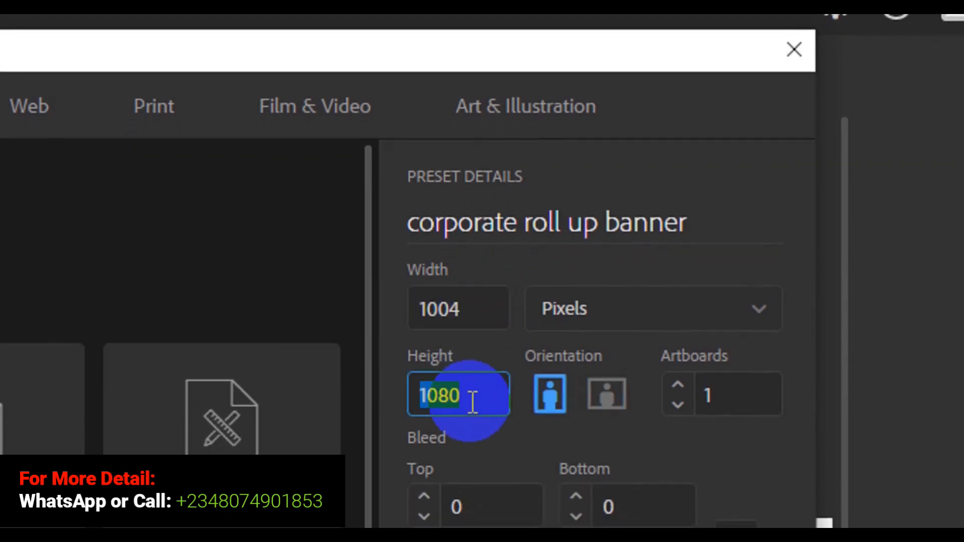
pyautogui.write('2362')
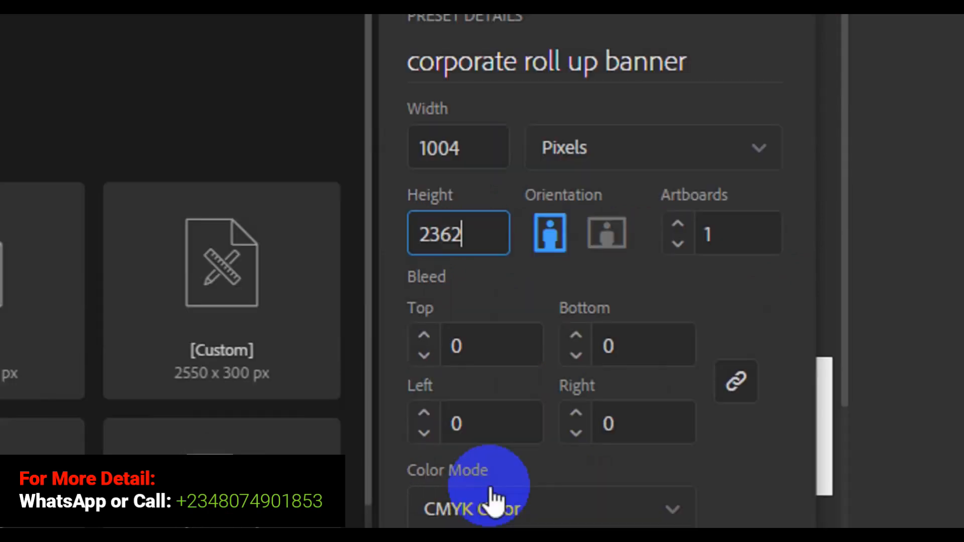
pyautogui.click(527, 445)
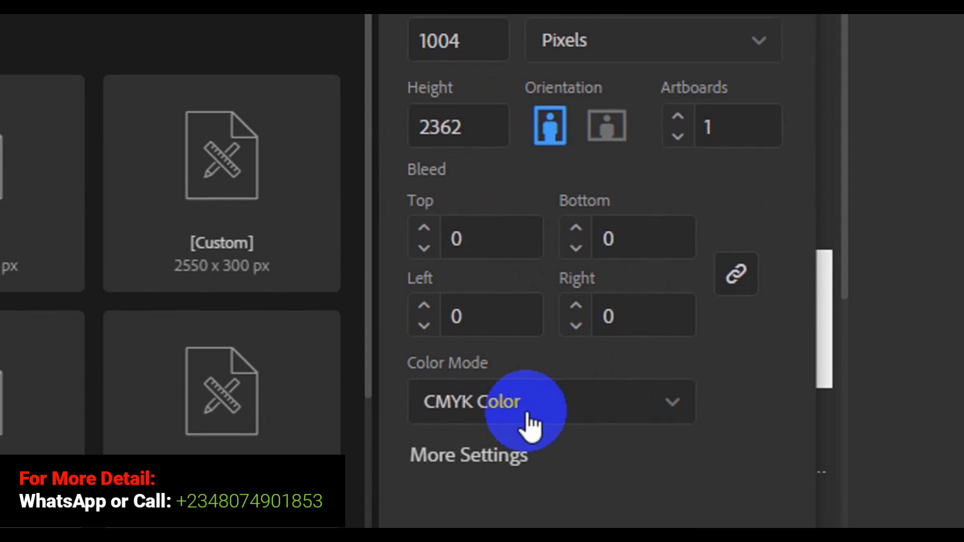
pyautogui.click(528, 442)
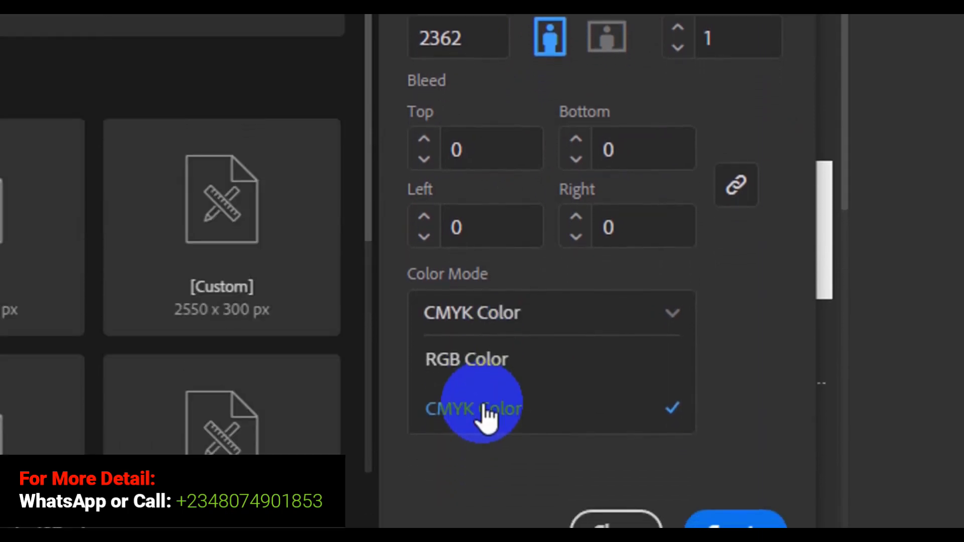
pyautogui.click(483, 400)
pyautogui.click(736, 525)
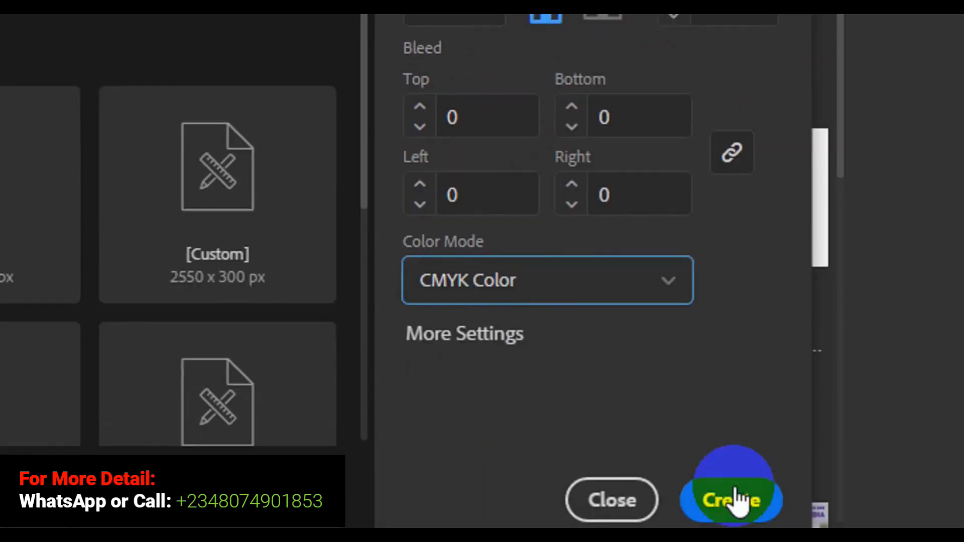
pyautogui.click(720, 465)
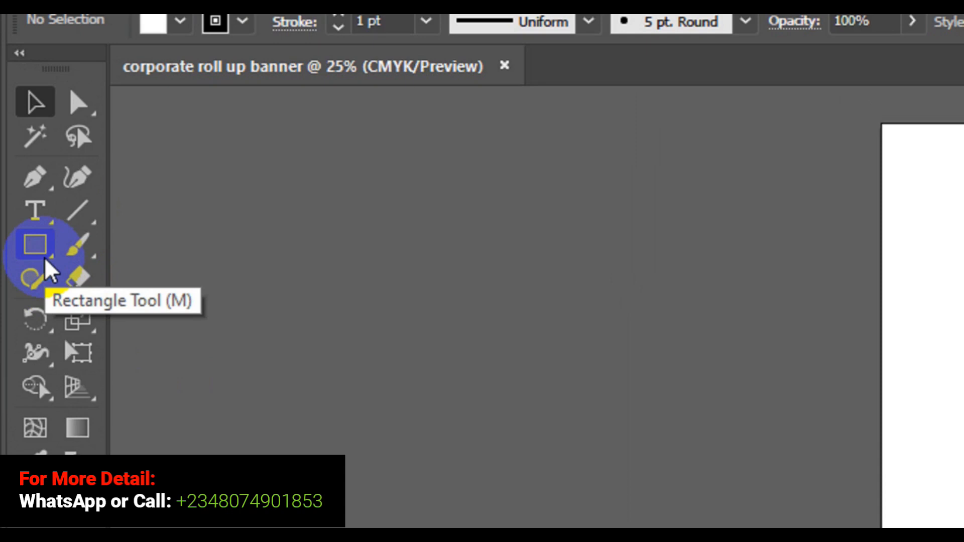
# Create a three-sided polygon with a 50 px radius on the upper half of the artboard
pyautogui.click(45, 260)
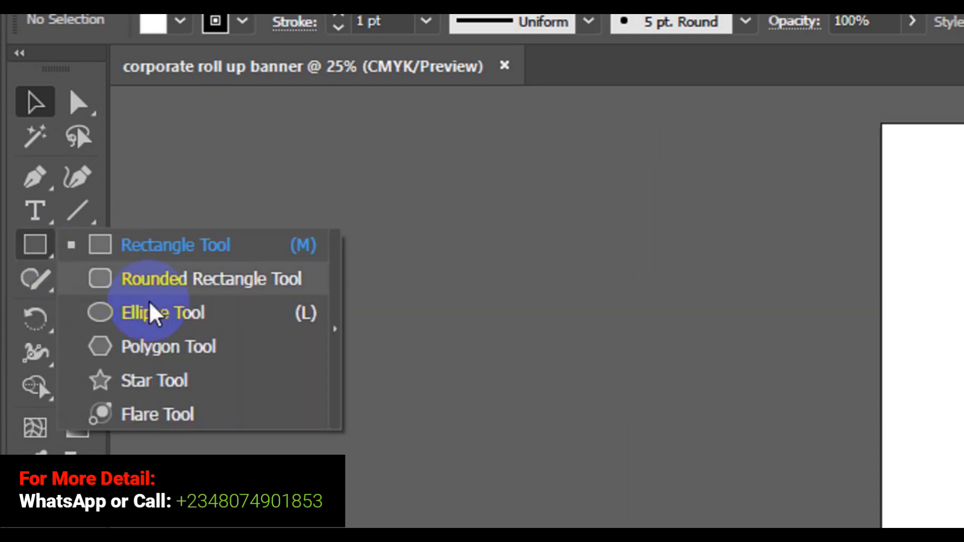
pyautogui.click(166, 348)
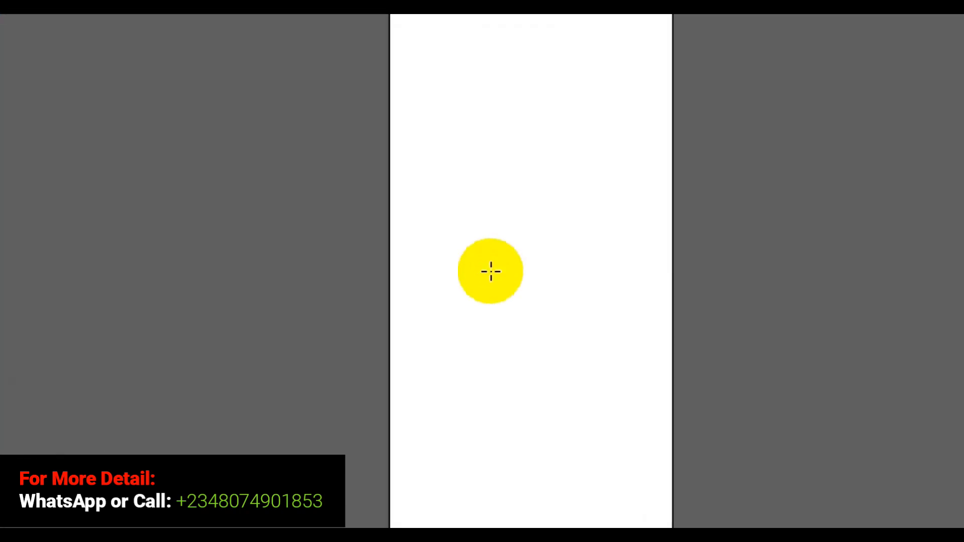
pyautogui.click(483, 271)
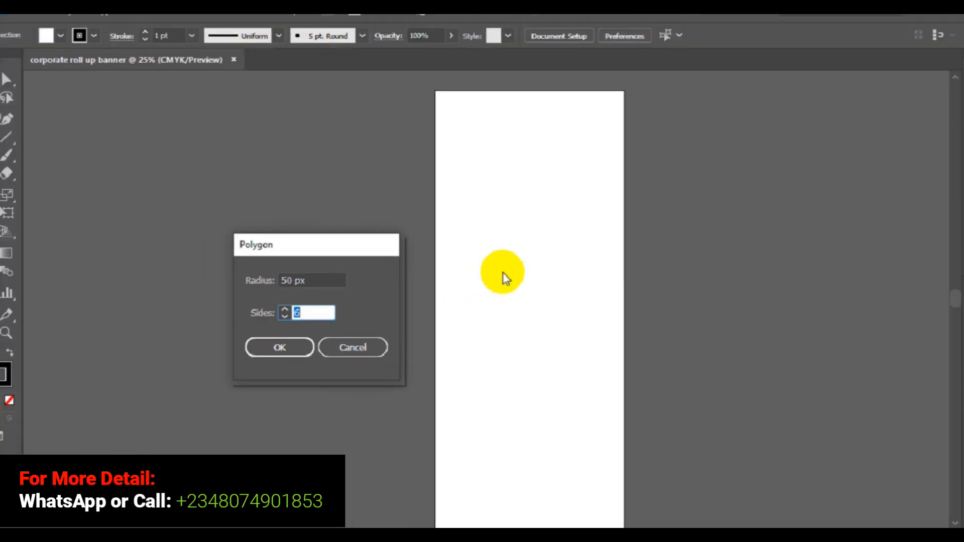
pyautogui.doubleClick(248, 321)
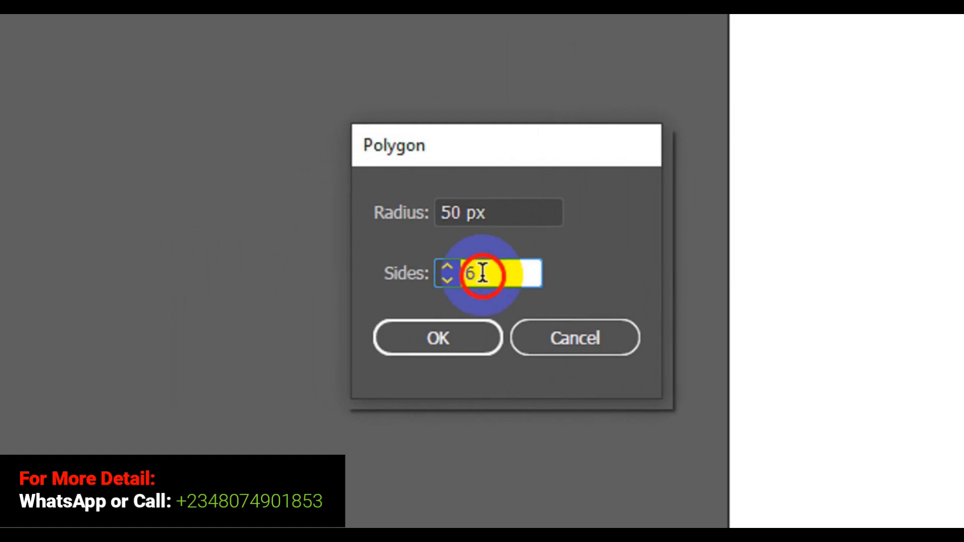
pyautogui.press('BackSpace')
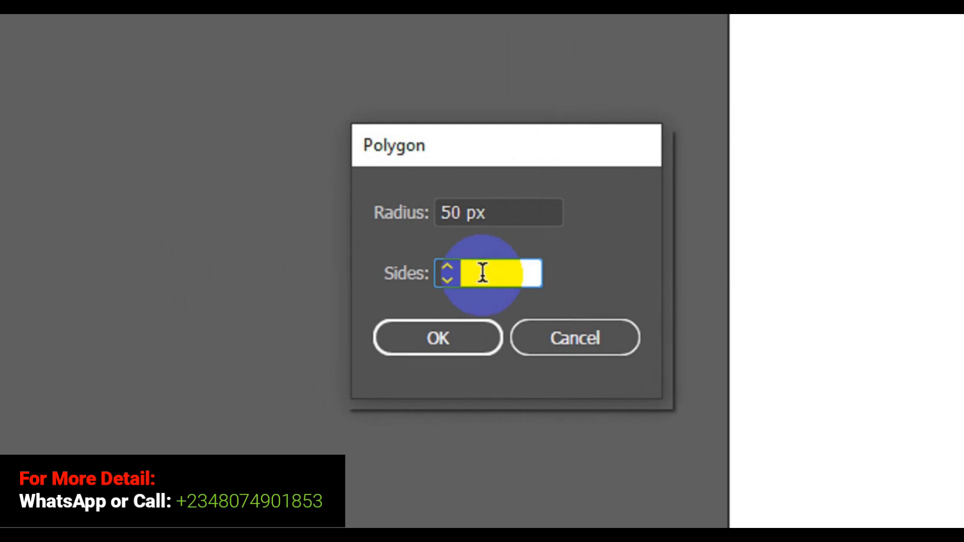
pyautogui.write('3')
pyautogui.click(467, 340)
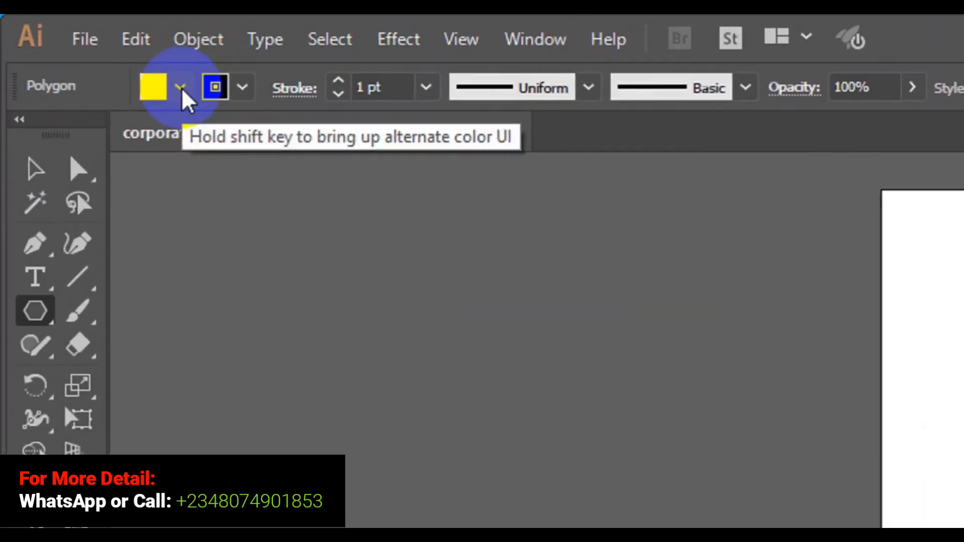
# Fill the small triangle with black
pyautogui.click(182, 90)
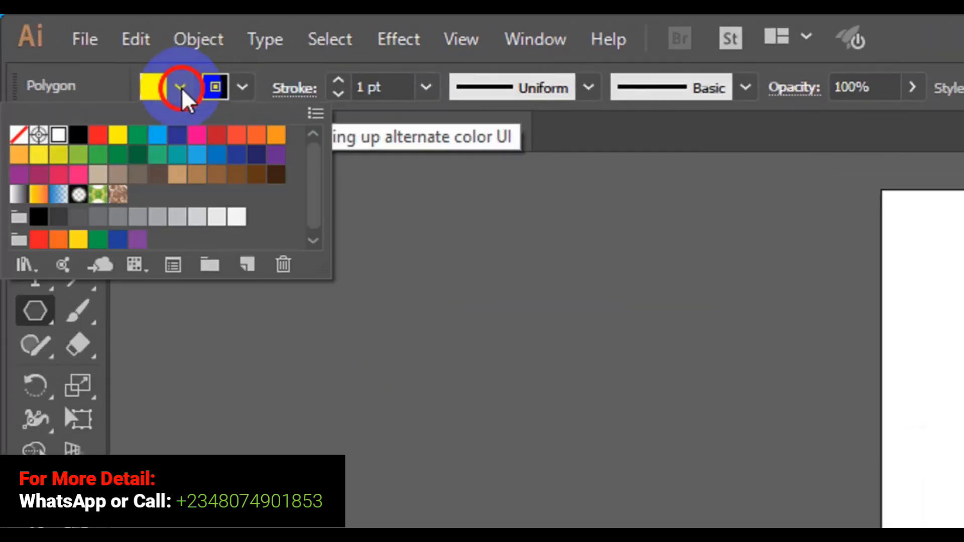
pyautogui.click(77, 137)
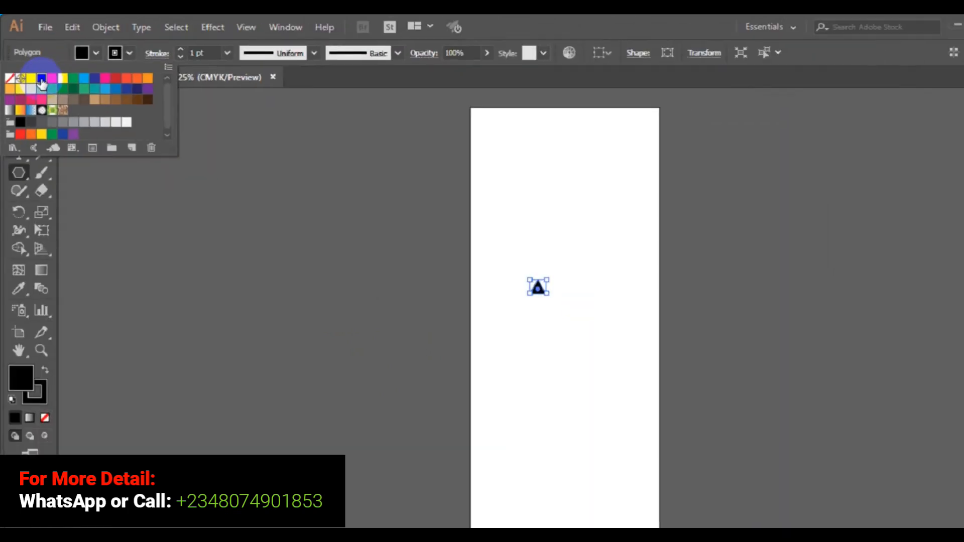
pyautogui.click(18, 162)
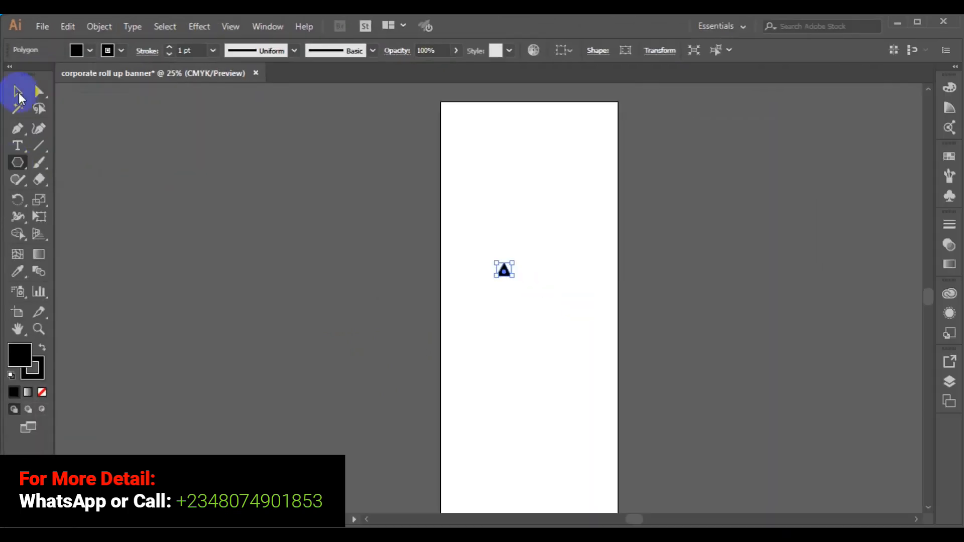
# Enlarge the triangle proportionally from its centre and rotate it 90 degrees so that its tip points left
pyautogui.click(16, 92)
pyautogui.moveTo(496, 267); pyautogui.dragTo(509, 272)
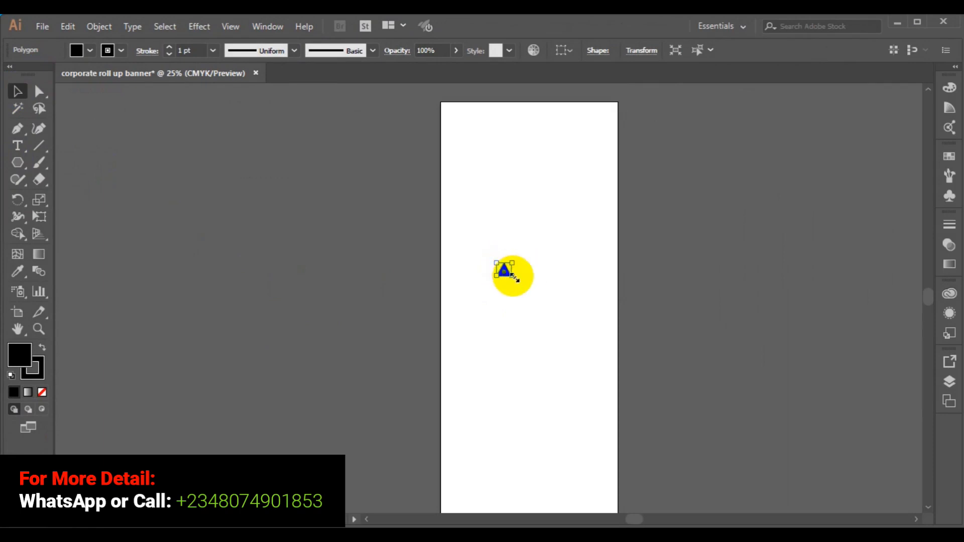
pyautogui.moveTo(516, 277); pyautogui.dragTo(564, 333)
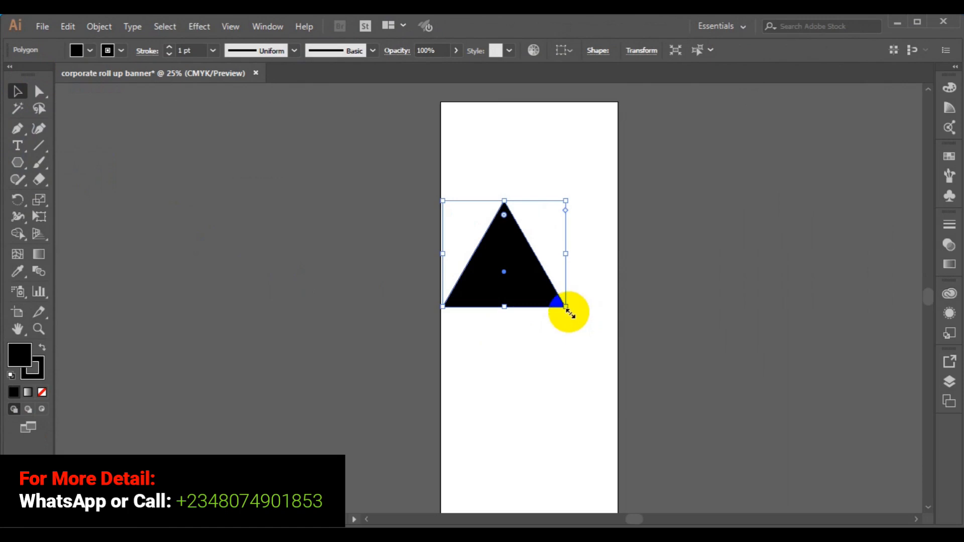
pyautogui.moveTo(566, 314); pyautogui.dragTo(546, 207)
# Move the triangle to the lower part of the artboard, enlarge it further and align its vertical side with the artboard's right edge
pyautogui.moveTo(510, 272); pyautogui.dragTo(588, 409)
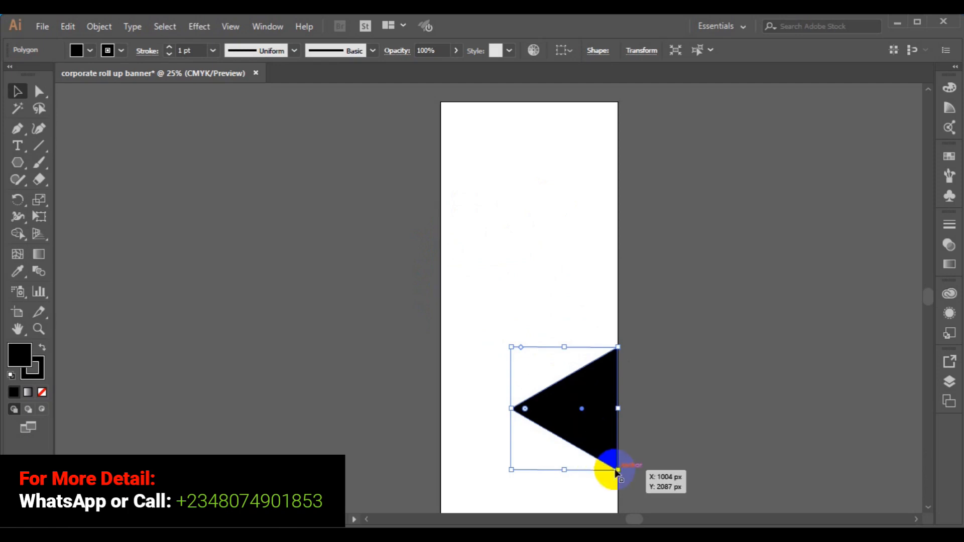
pyautogui.moveTo(620, 473); pyautogui.dragTo(638, 496)
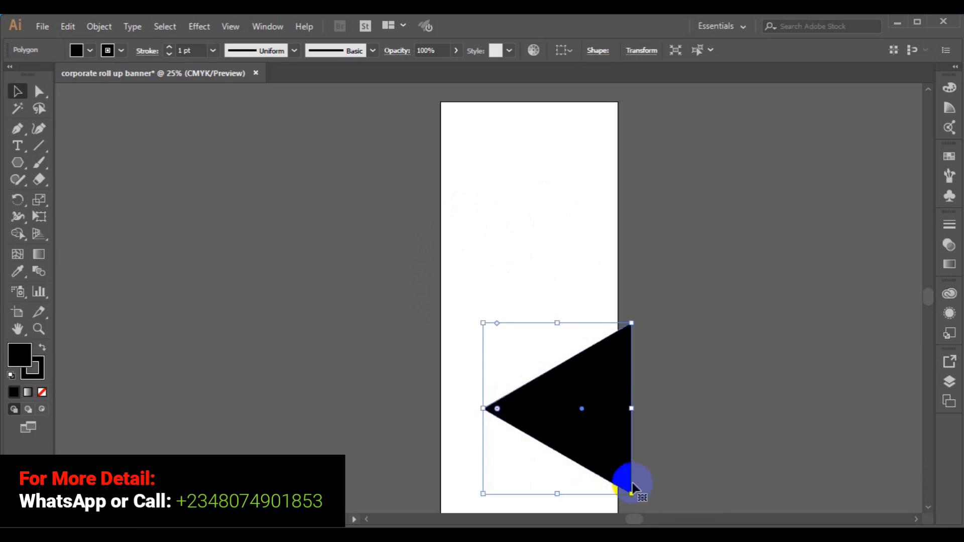
pyautogui.moveTo(582, 412); pyautogui.dragTo(568, 397)
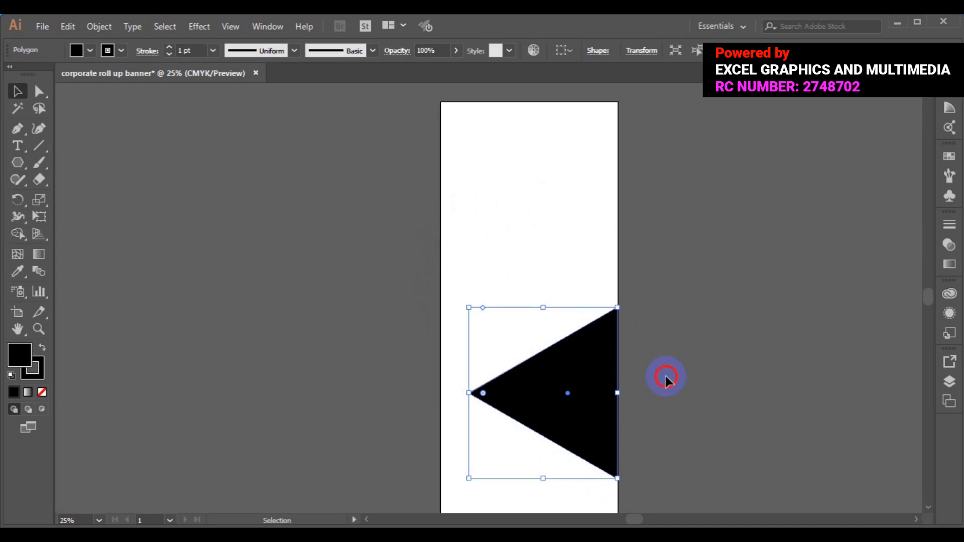
pyautogui.click(665, 376)
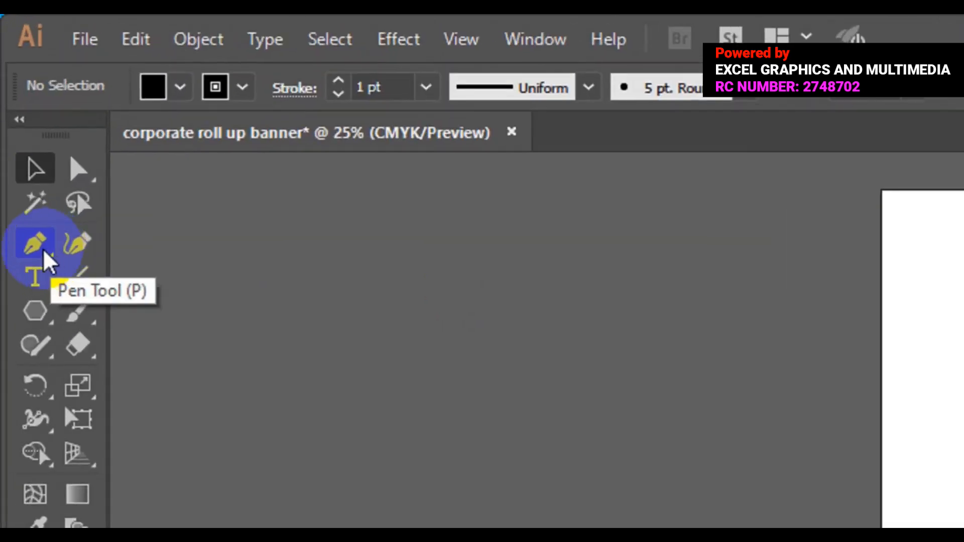
pyautogui.click(31, 218)
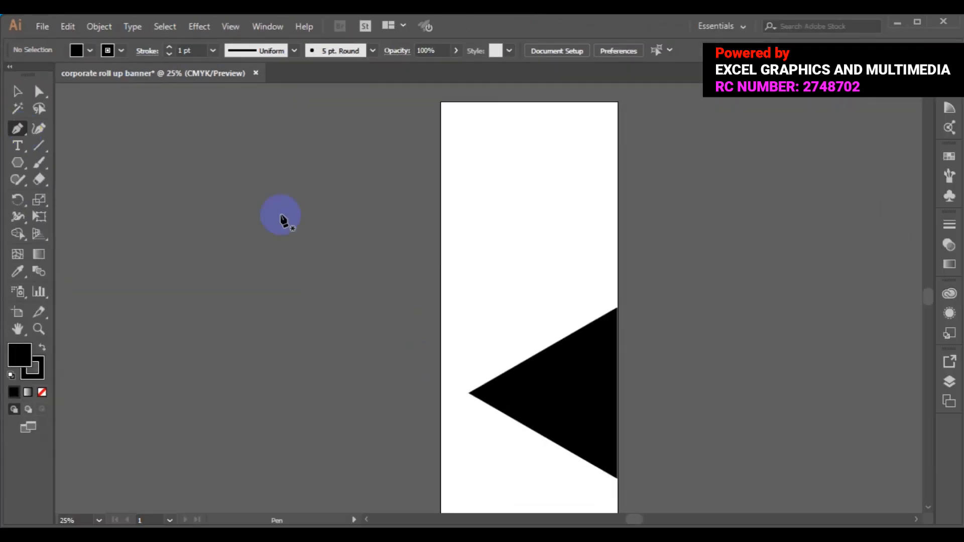
pyautogui.click(538, 354)
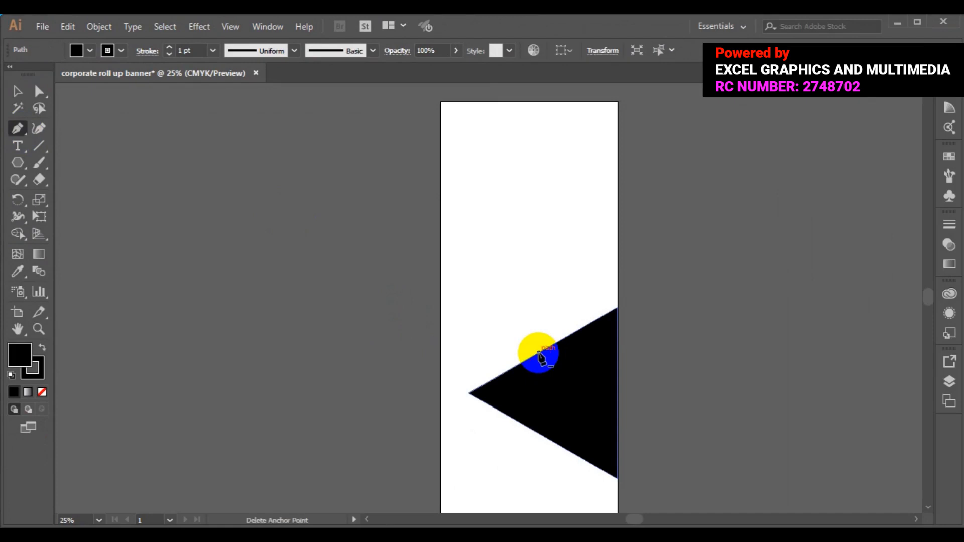
pyautogui.click(462, 321)
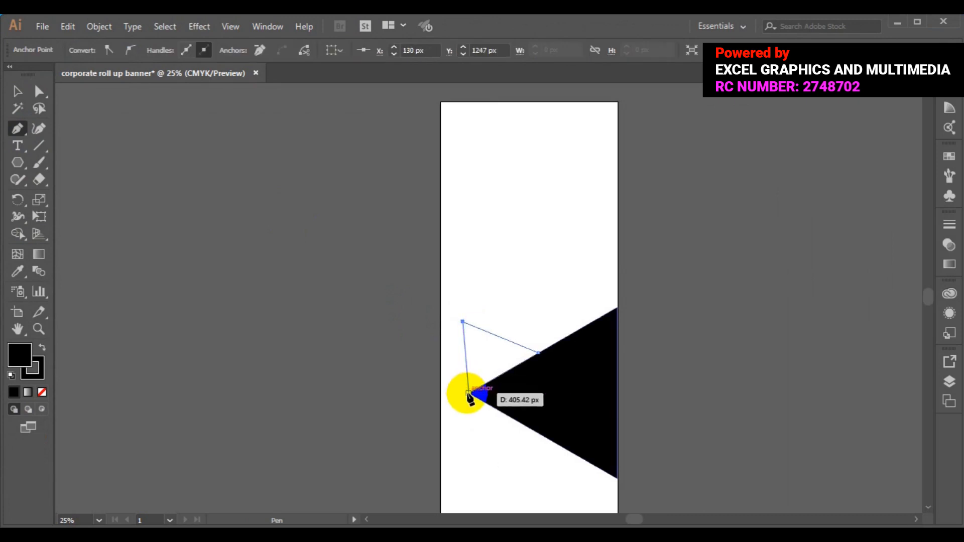
pyautogui.keyDown('ctrl'); pyautogui.click(731, 372); pyautogui.keyUp('ctrl')
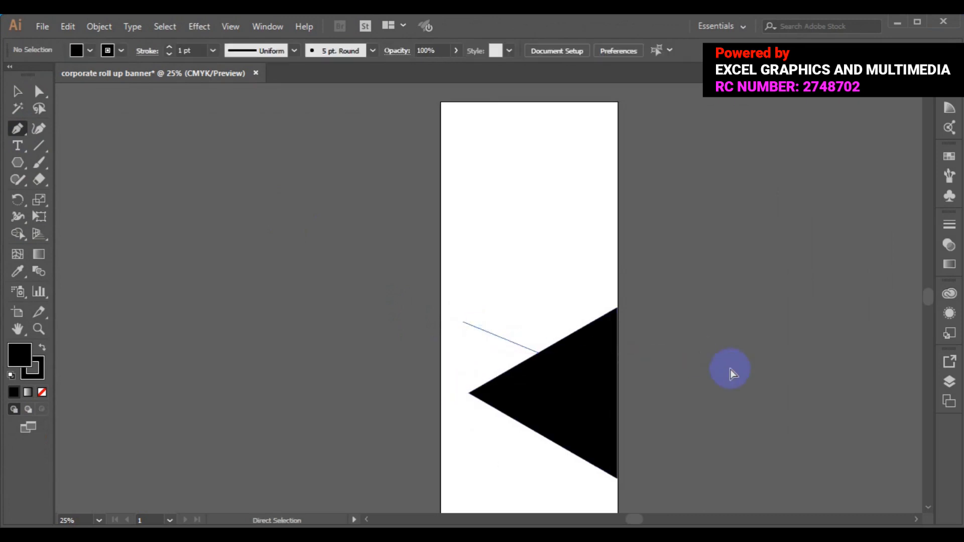
pyautogui.click(482, 353)
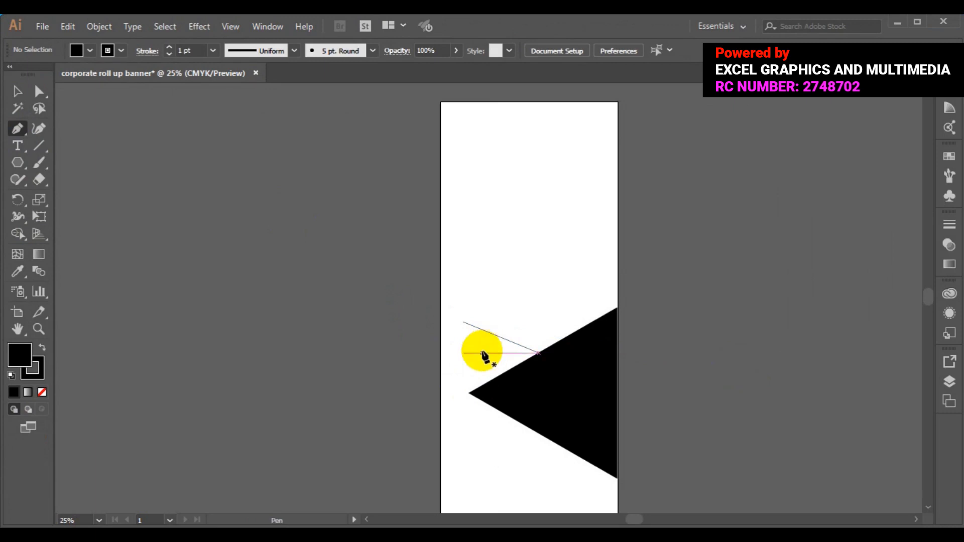
pyautogui.click(17, 91)
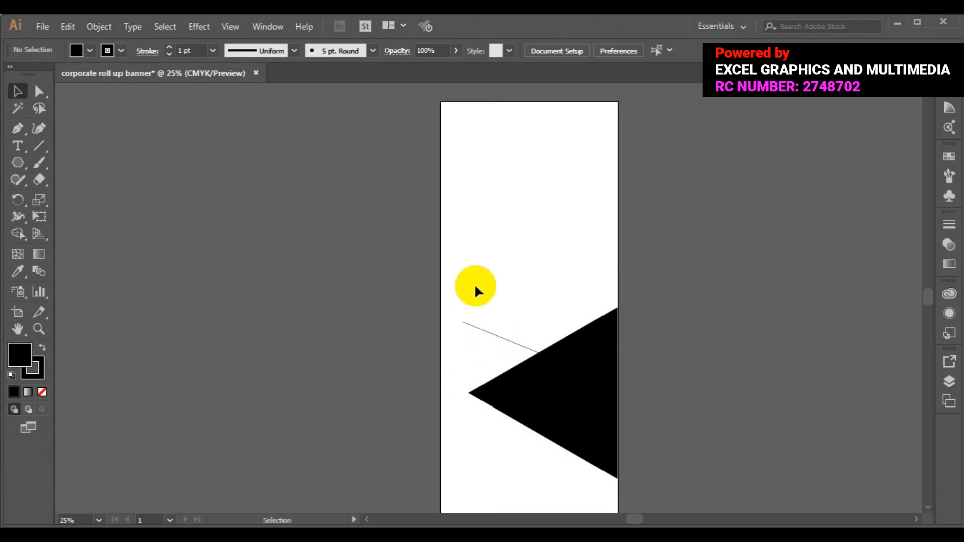
pyautogui.click(475, 327)
pyautogui.press('Delete')
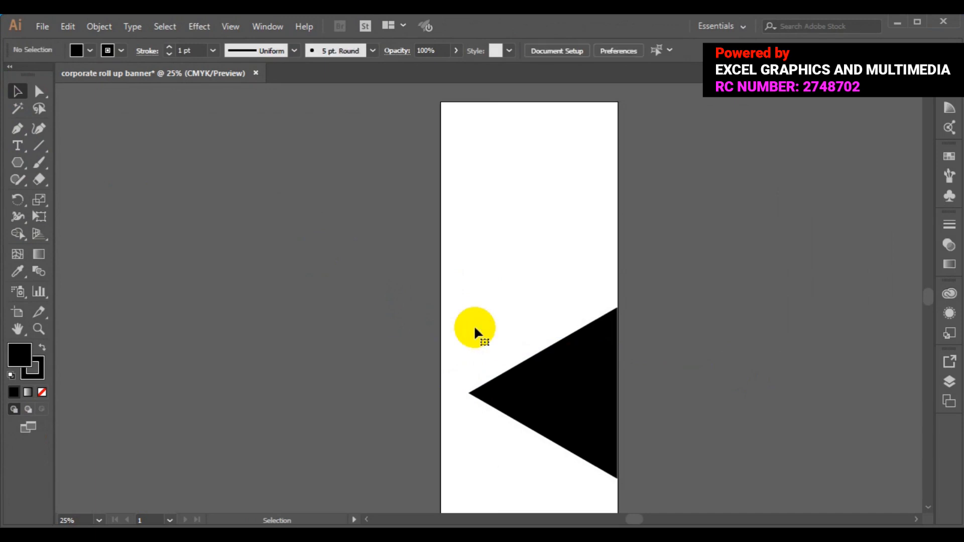
# Draw a closed triangle with the Pen tool from the black triangle's left tip, about 321 px straight up, and across to its upper edge
pyautogui.click(17, 130)
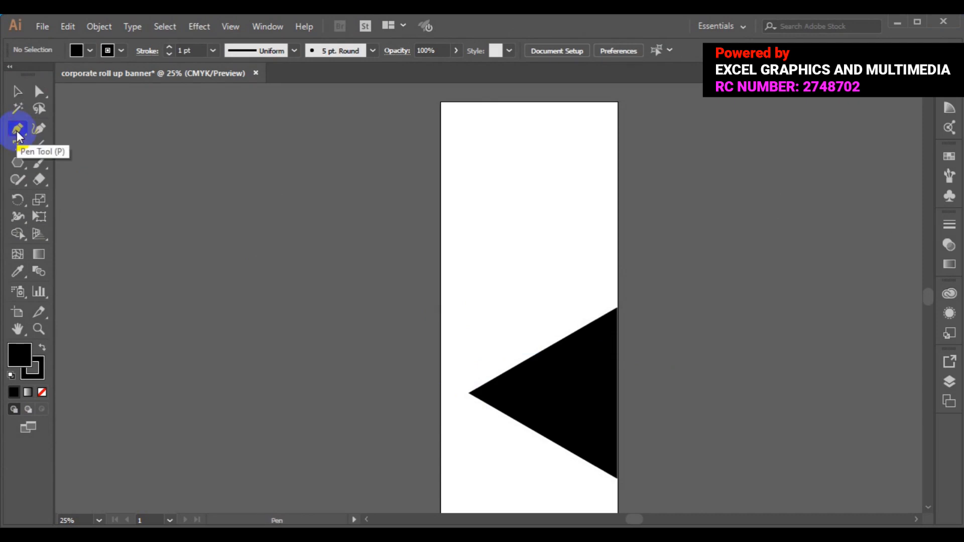
pyautogui.hotkey('ctrl', '+')
pyautogui.hotkey('ctrl', '+')
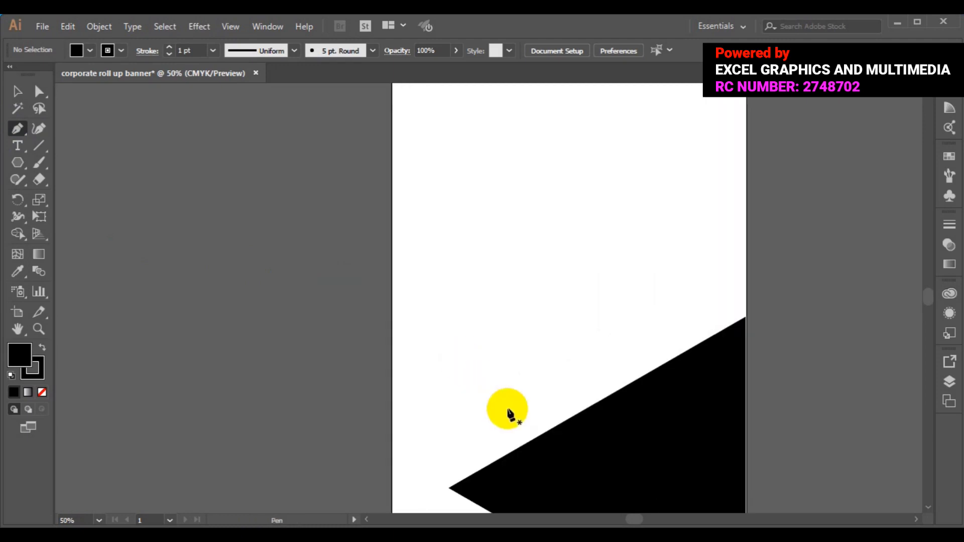
pyautogui.click(927, 323)
pyautogui.click(926, 294)
pyautogui.moveTo(926, 296); pyautogui.dragTo(925, 299)
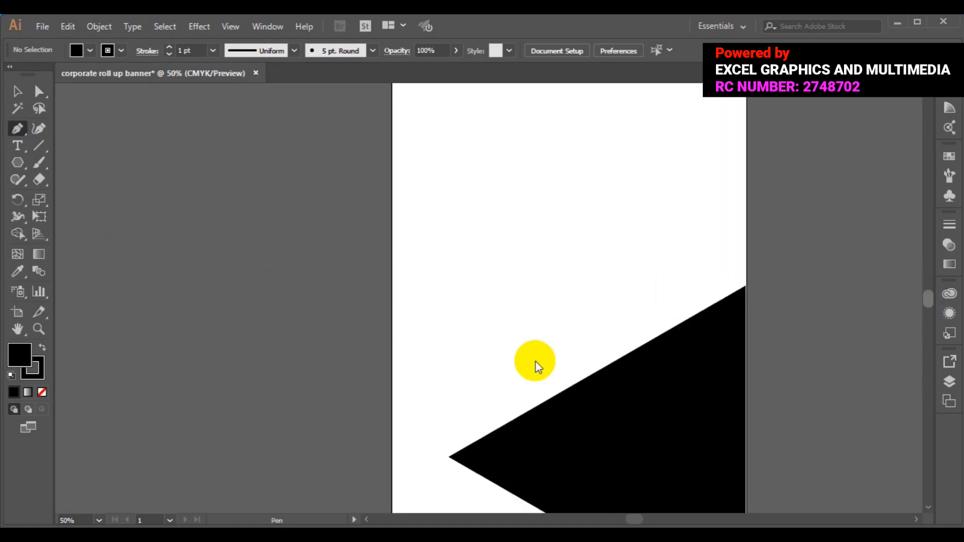
pyautogui.keyDown('ctrl'); pyautogui.click(448, 458); pyautogui.keyUp('ctrl')
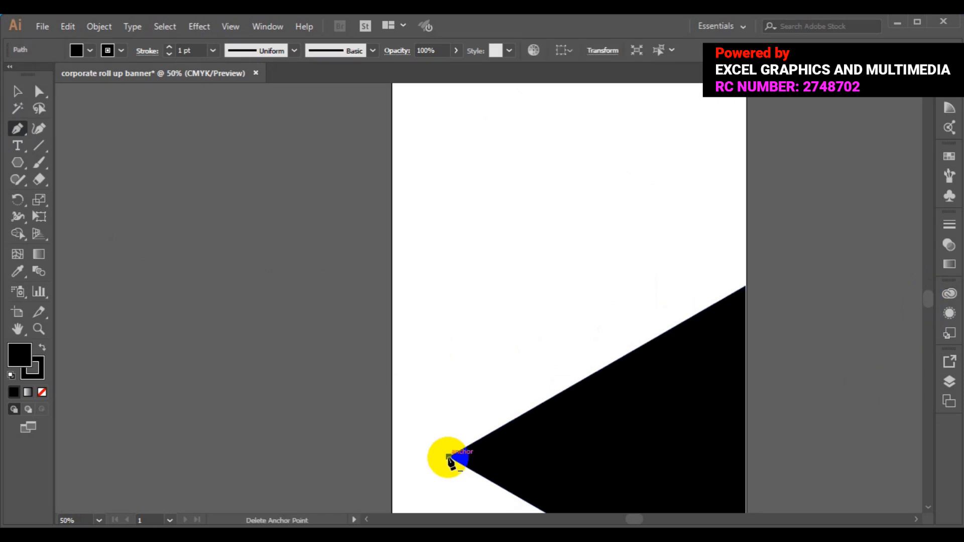
pyautogui.click(448, 458)
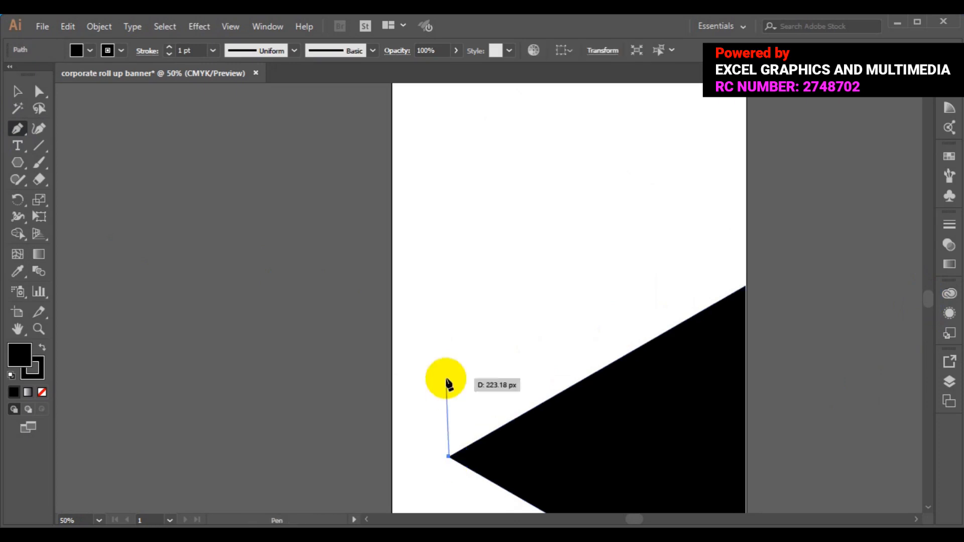
pyautogui.click(448, 345)
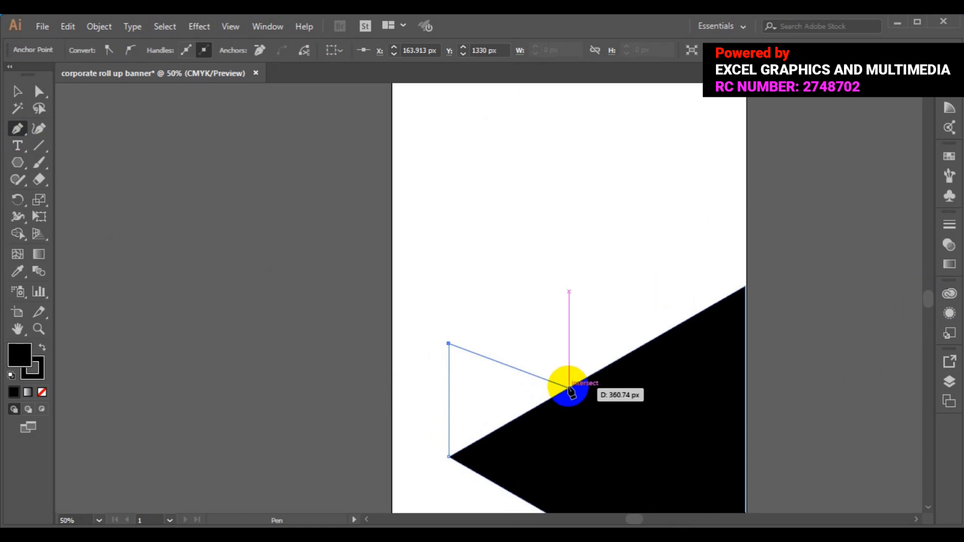
pyautogui.click(570, 388)
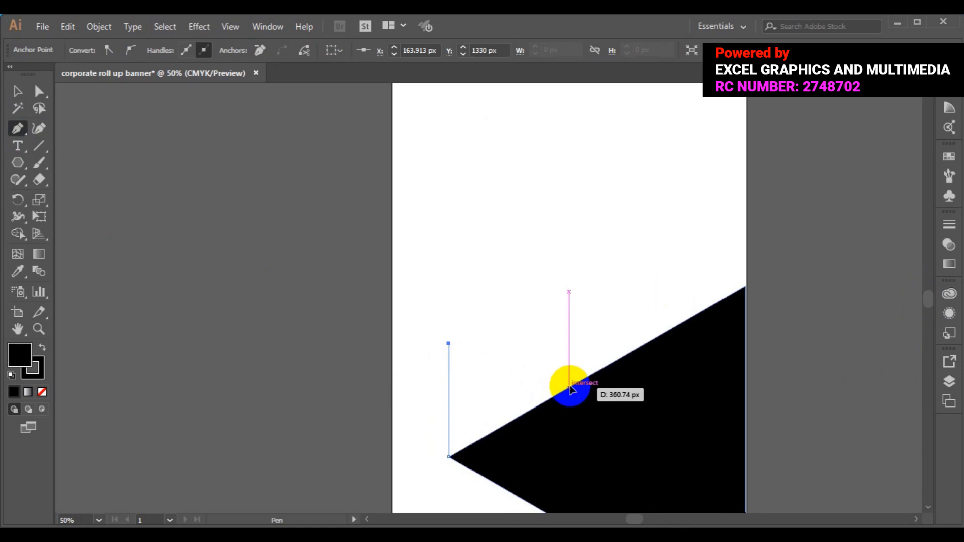
pyautogui.click(449, 456)
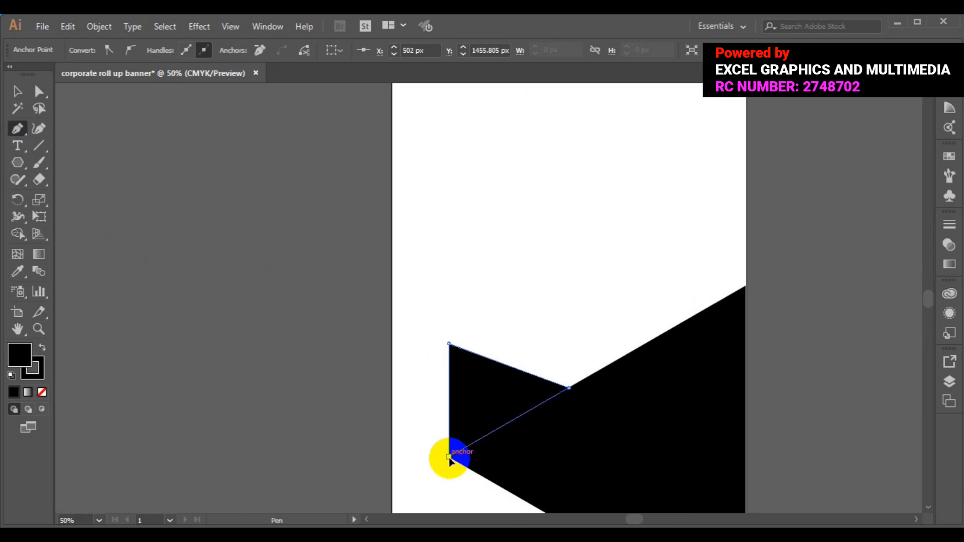
pyautogui.click(17, 91)
pyautogui.click(204, 261)
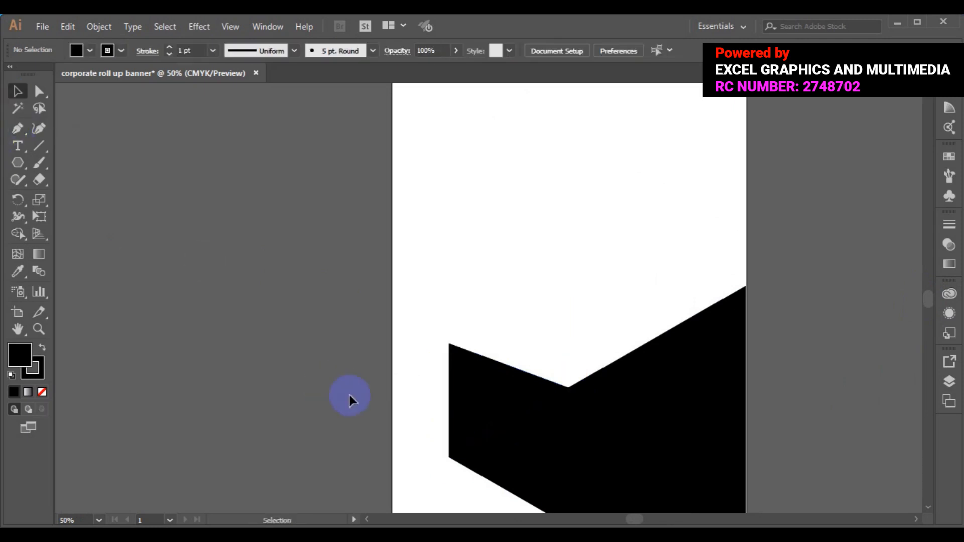
# Fill the new small triangle with medium green and remove its stroke
pyautogui.click(485, 415)
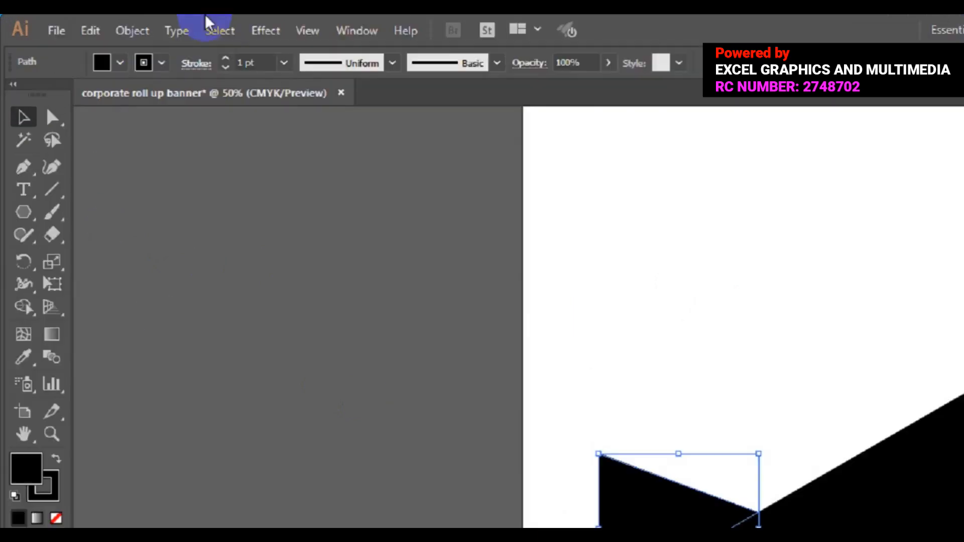
pyautogui.click(160, 78)
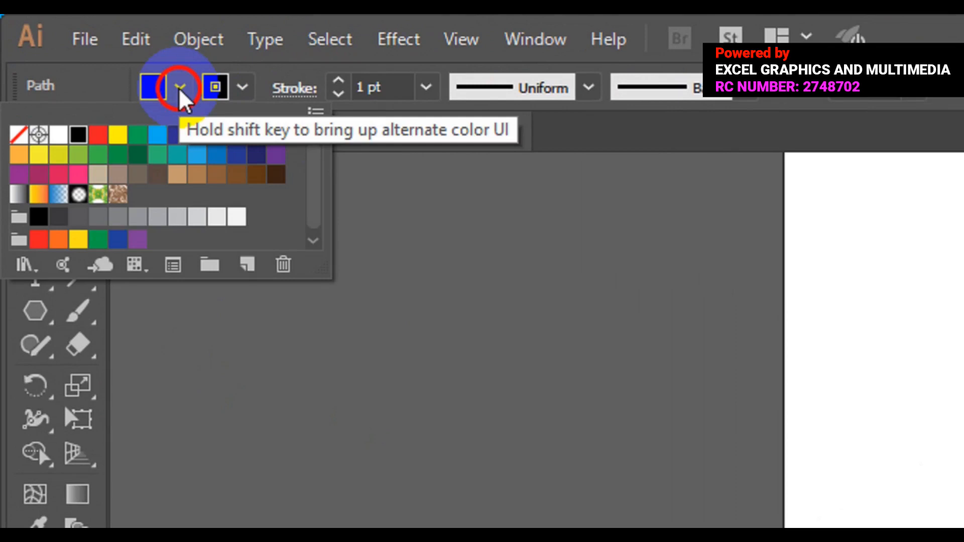
pyautogui.click(98, 155)
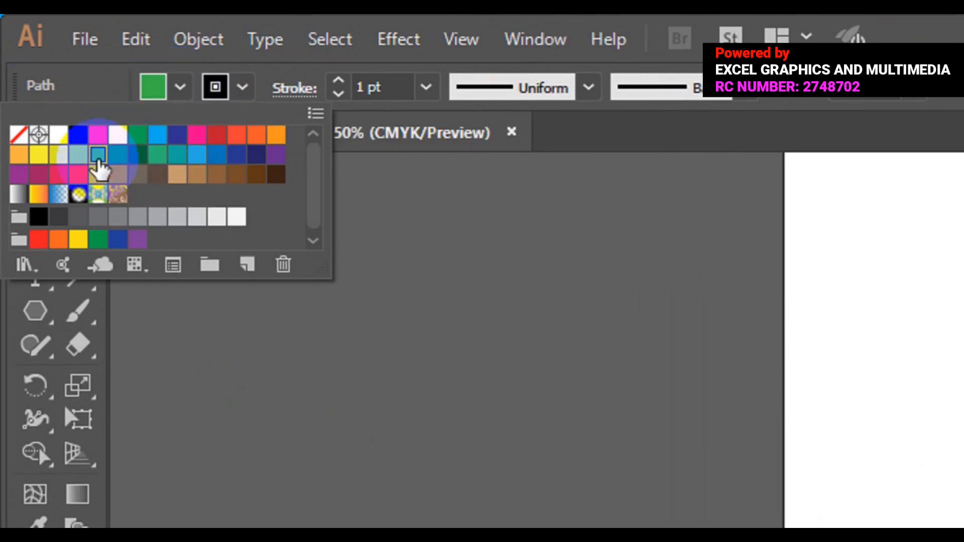
pyautogui.click(241, 89)
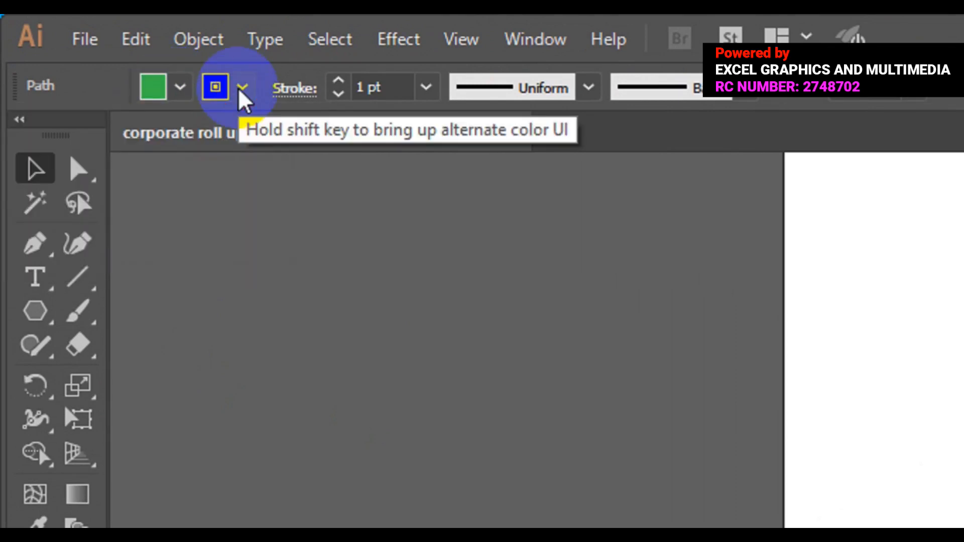
pyautogui.click(18, 135)
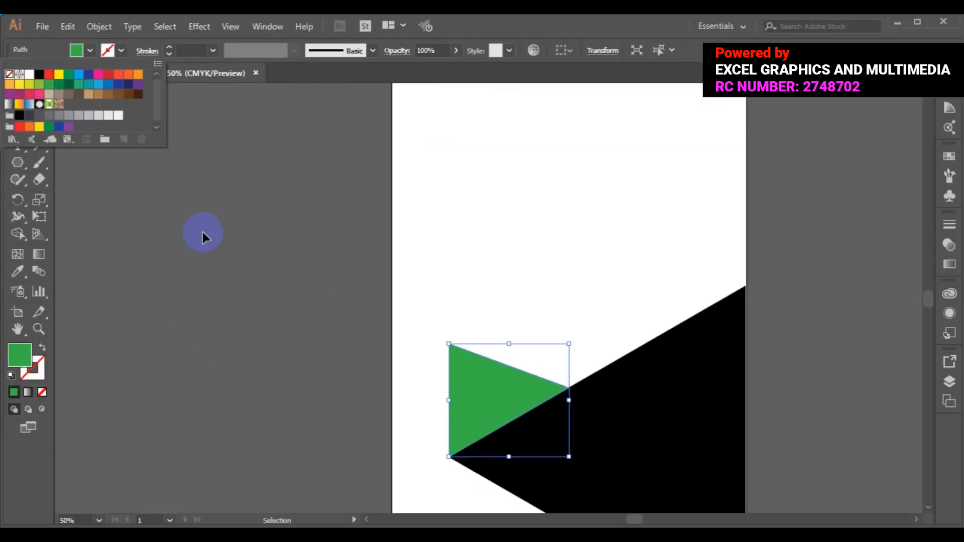
pyautogui.click(403, 446)
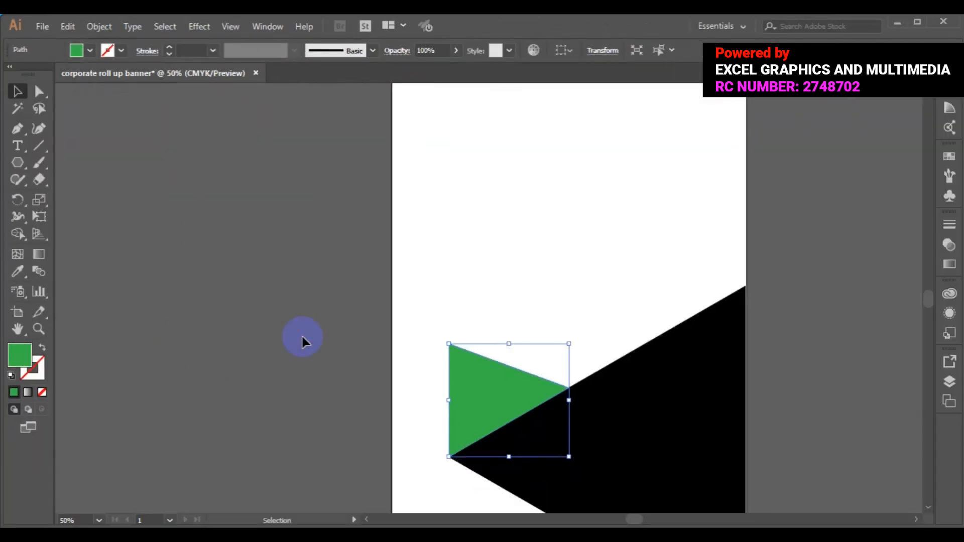
pyautogui.click(302, 336)
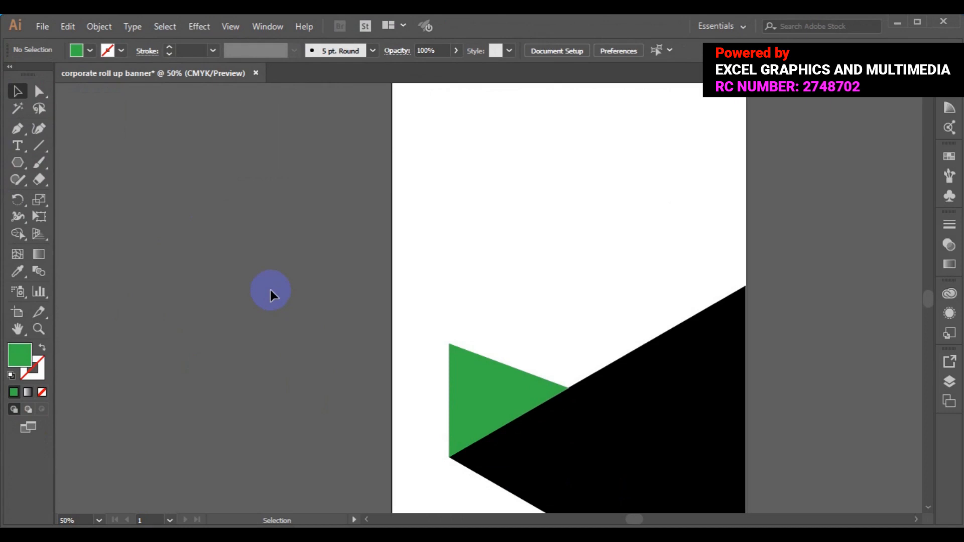
# Draw a closed four-sided Pen shape between the green triangle's vertical side and the artboard's left edge, about 405 px long along that edge
pyautogui.click(17, 130)
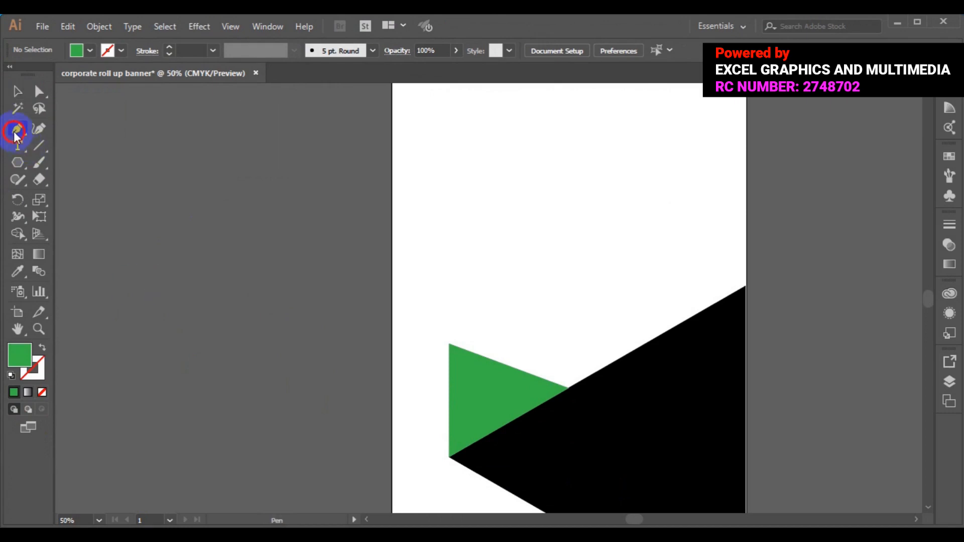
pyautogui.click(396, 291)
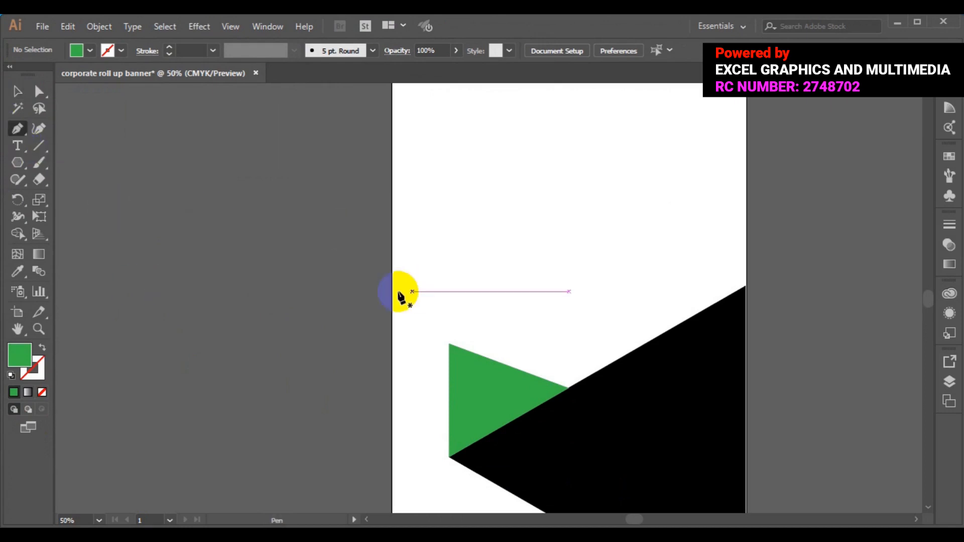
pyautogui.click(449, 346)
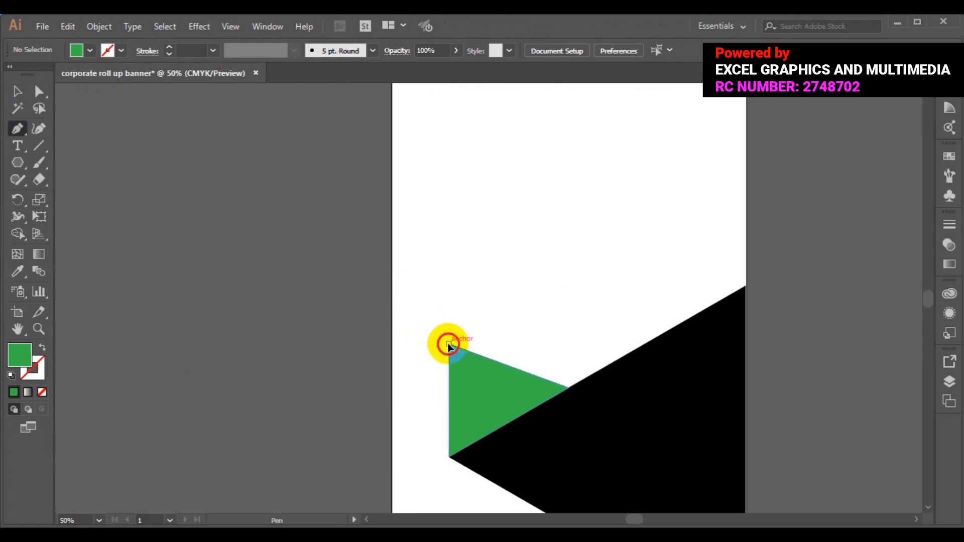
pyautogui.click(392, 293)
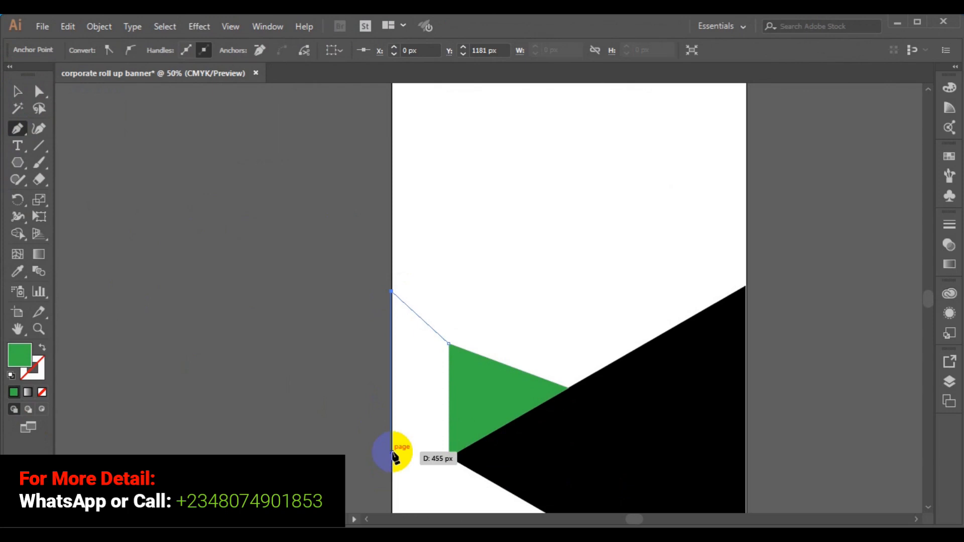
pyautogui.click(392, 453)
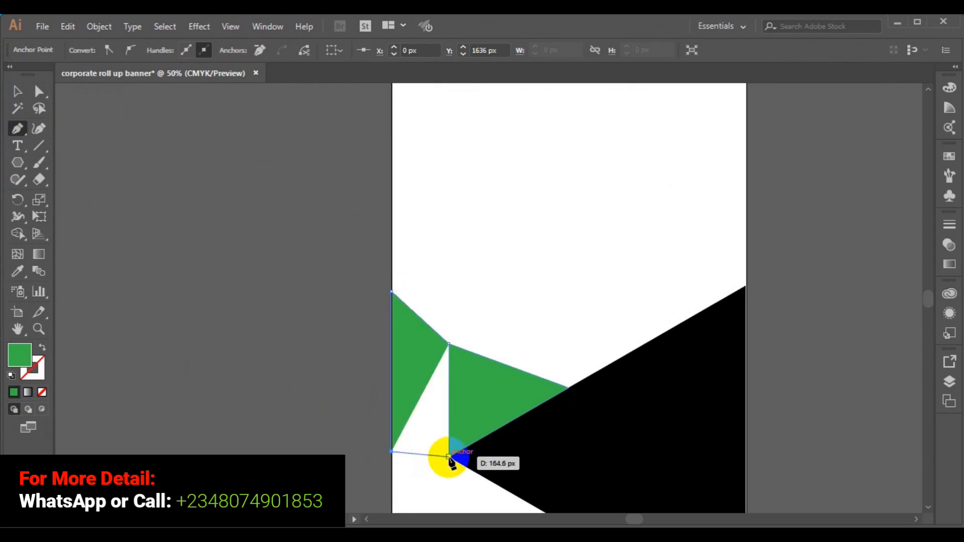
pyautogui.hotkey('ctrl', 'z')
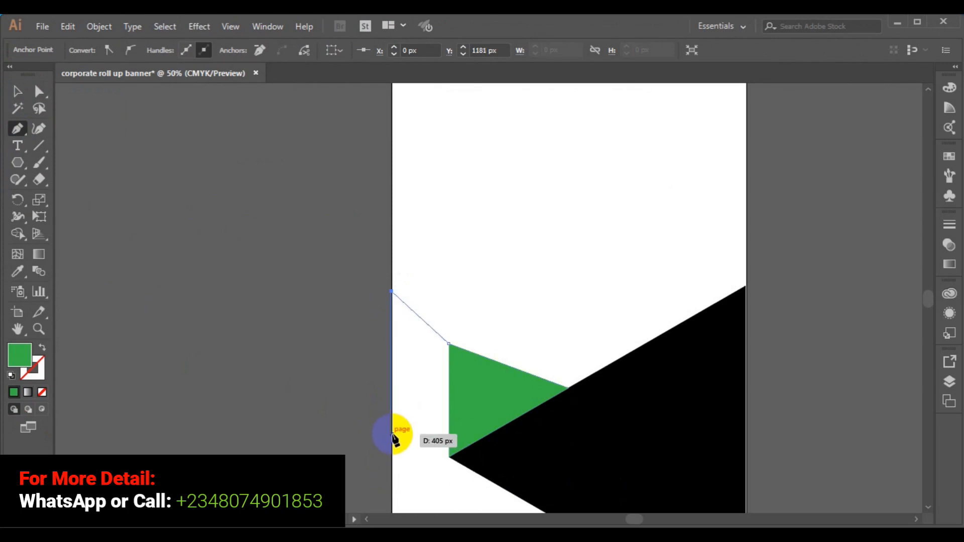
pyautogui.click(392, 434)
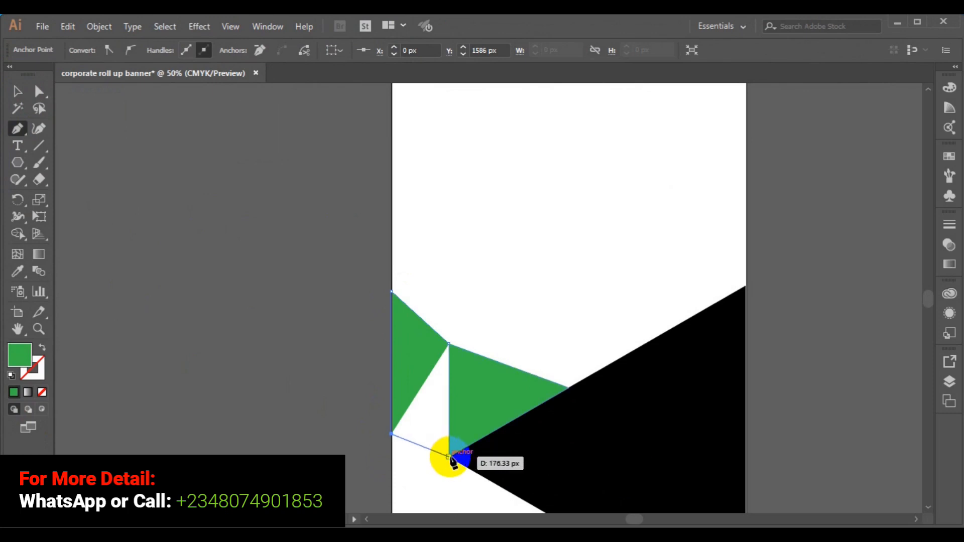
pyautogui.click(450, 457)
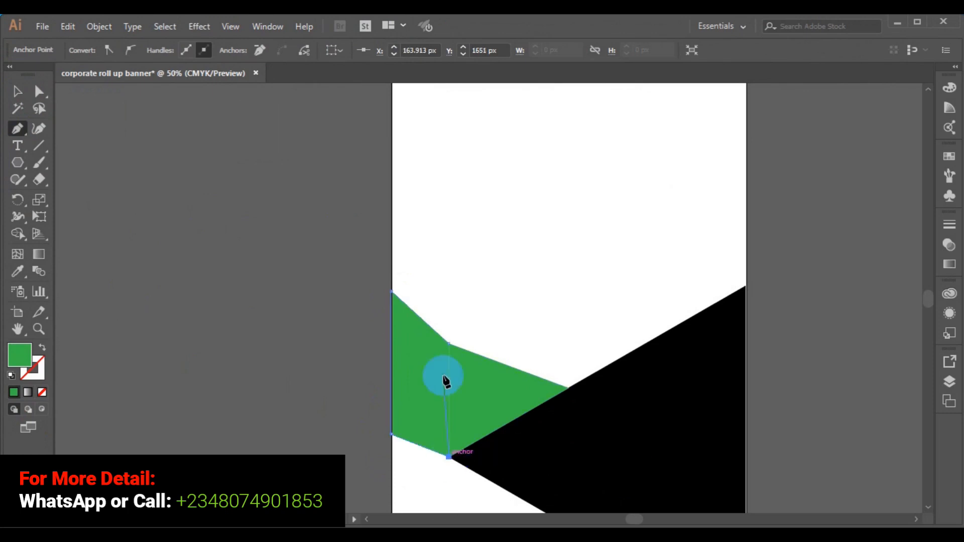
pyautogui.click(449, 345)
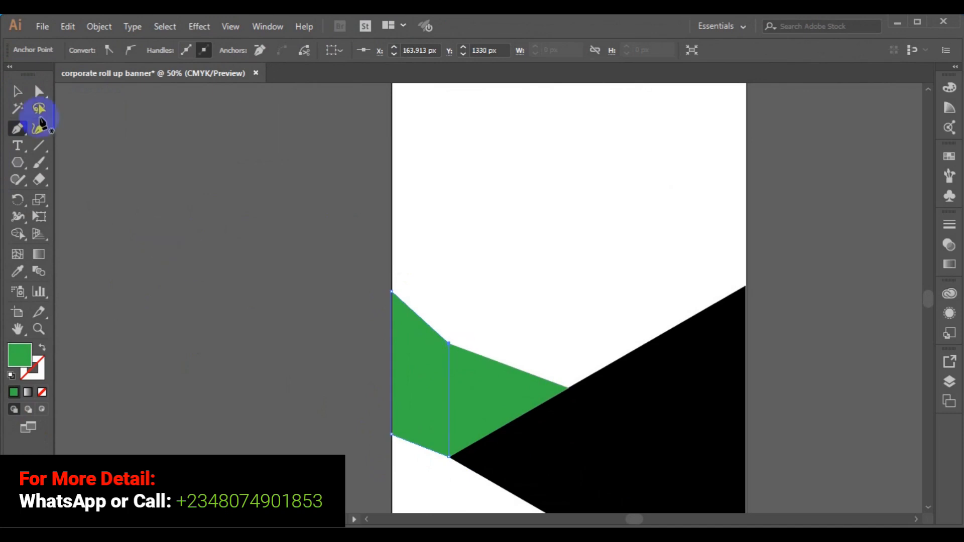
pyautogui.click(17, 94)
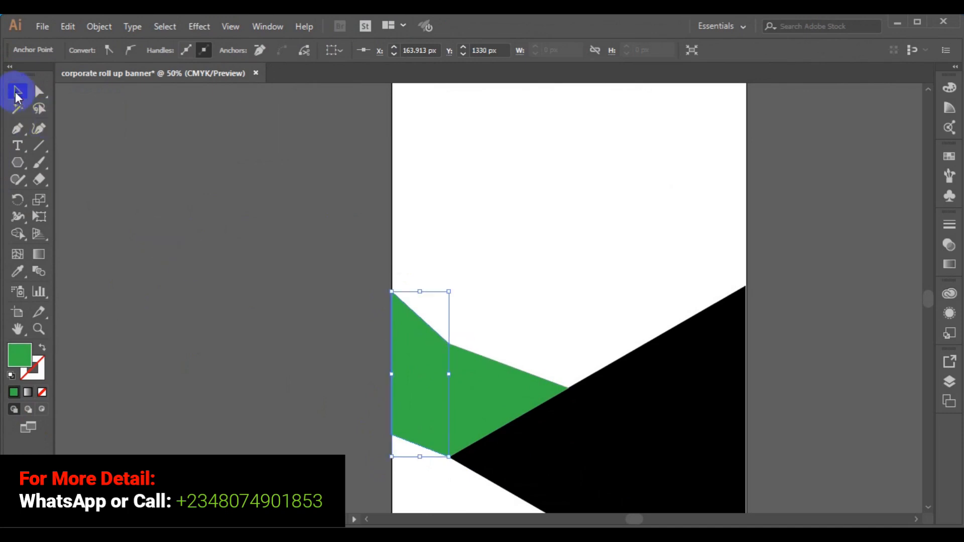
pyautogui.click(353, 356)
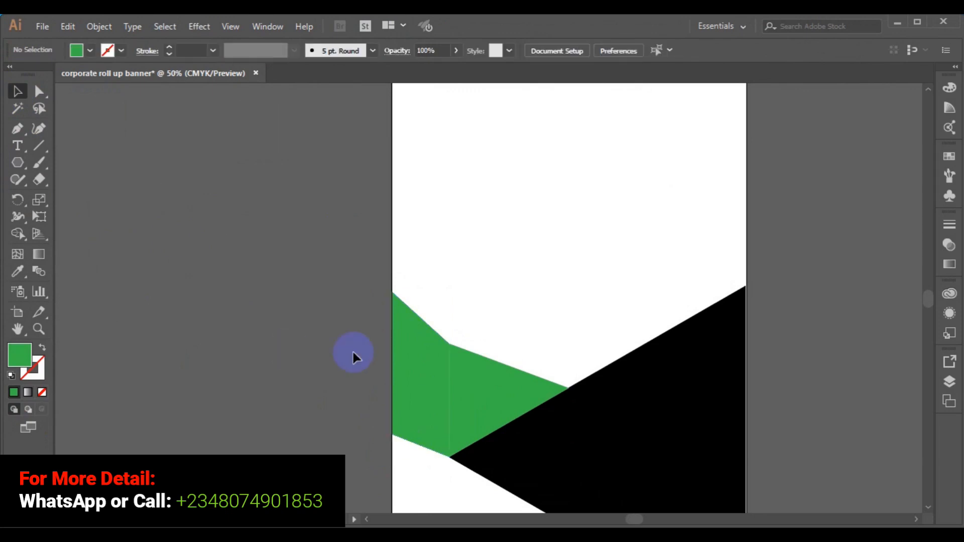
# Fill the four-sided shape at the artboard's left edge with light yellowish green
pyautogui.click(430, 394)
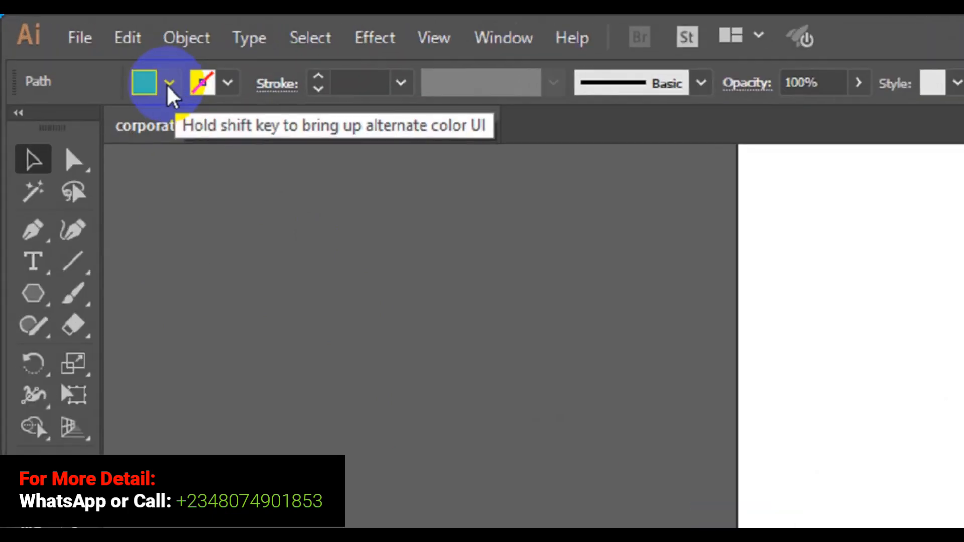
pyautogui.click(169, 83)
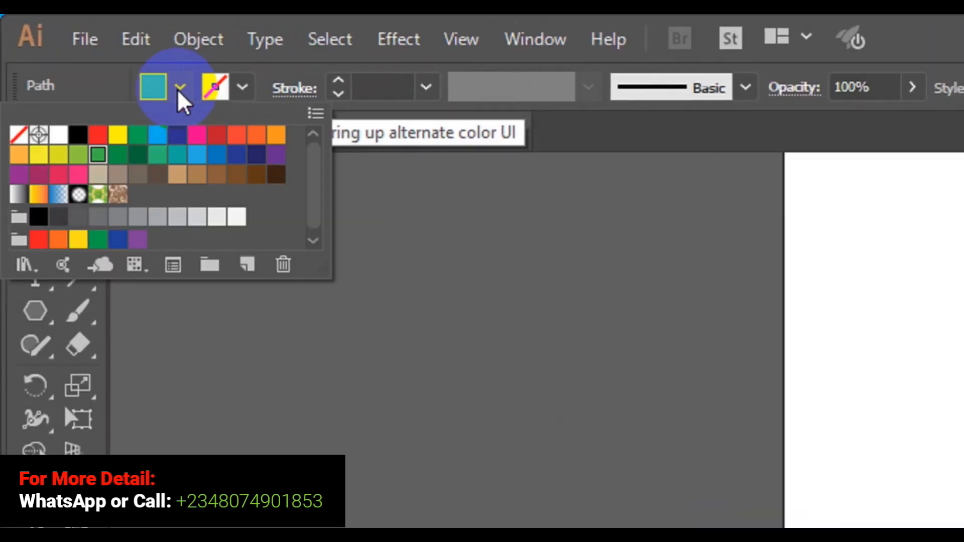
pyautogui.click(77, 156)
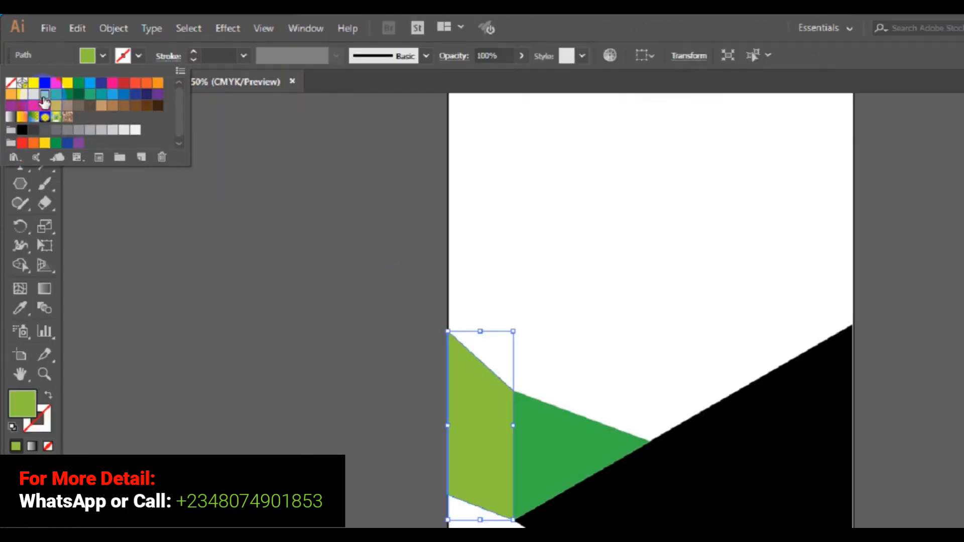
pyautogui.click(245, 300)
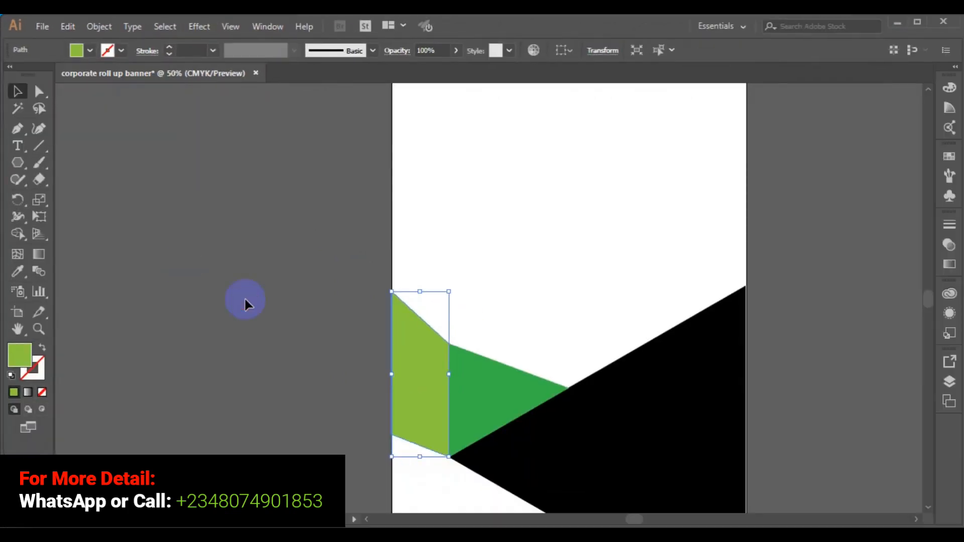
pyautogui.click(245, 299)
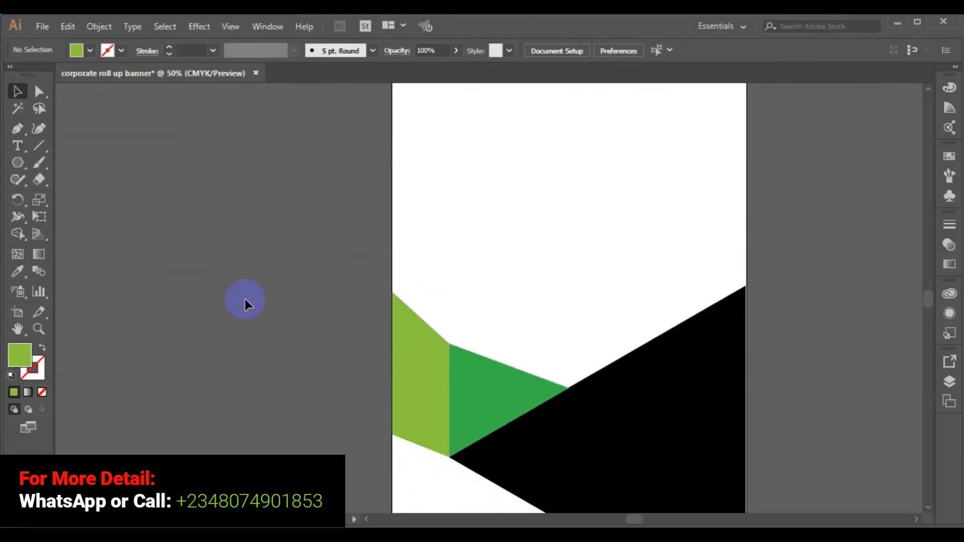
# Draw a closed Pen triangle from the black triangle's left tip to the artboard's left edge, extending about 84 px below the yellowish green shape there
pyautogui.click(926, 306)
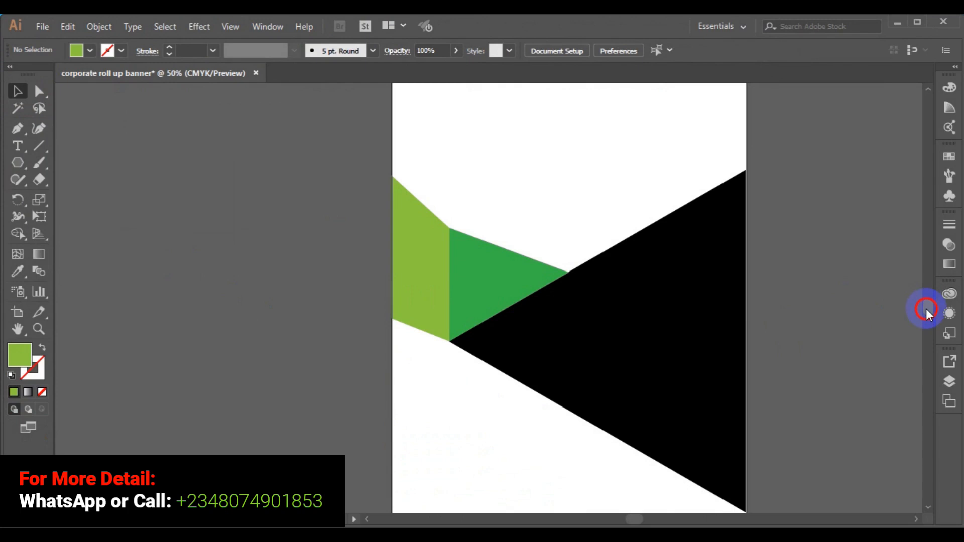
pyautogui.click(926, 312)
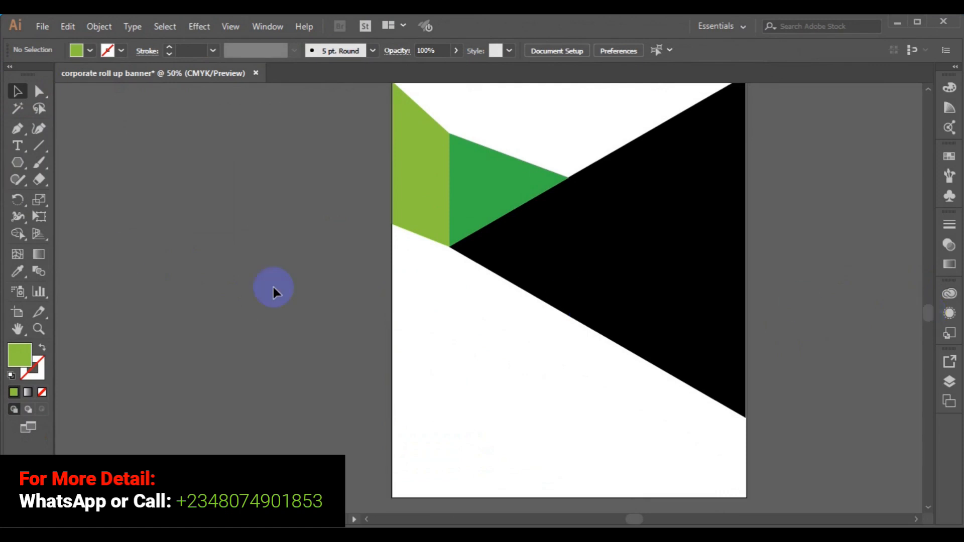
pyautogui.click(17, 130)
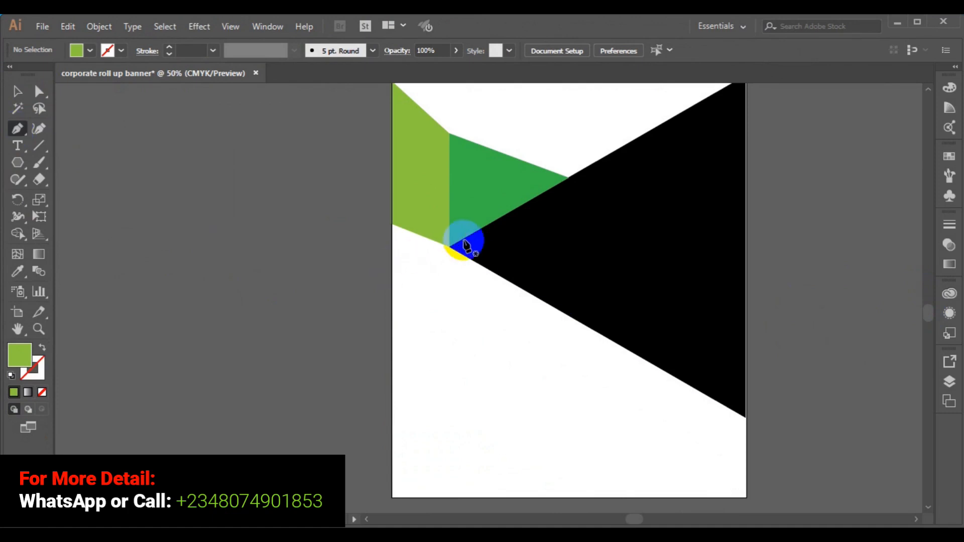
pyautogui.click(450, 247)
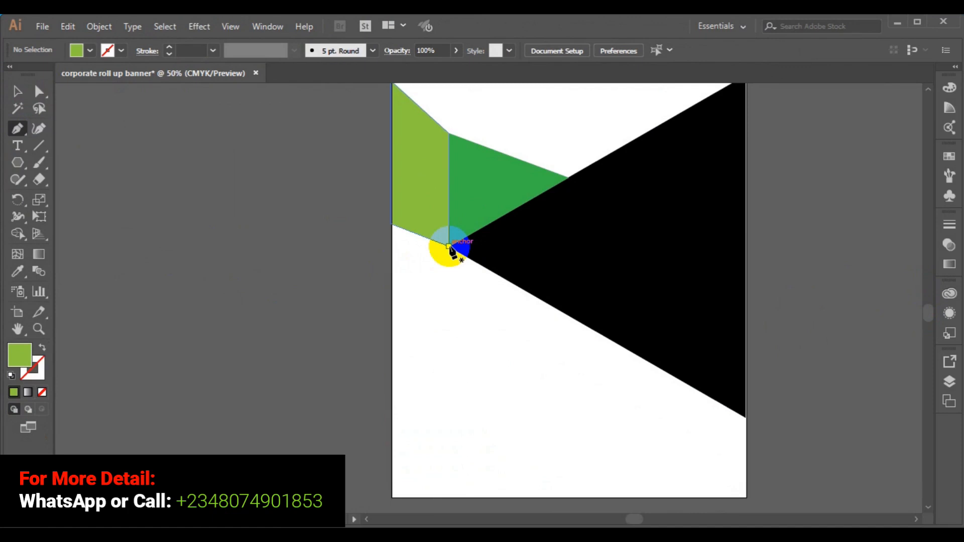
pyautogui.moveTo(450, 246); pyautogui.dragTo(393, 259)
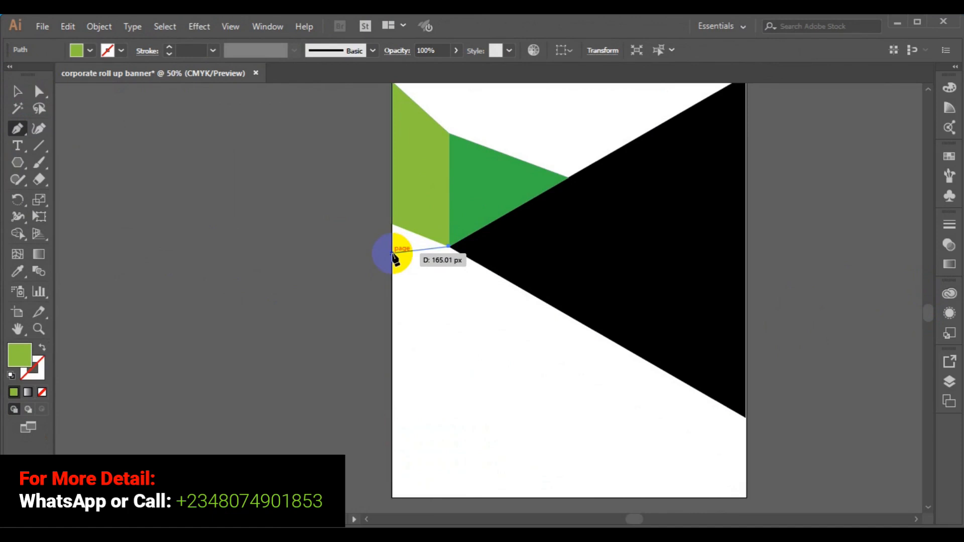
pyautogui.moveTo(394, 259); pyautogui.dragTo(392, 253)
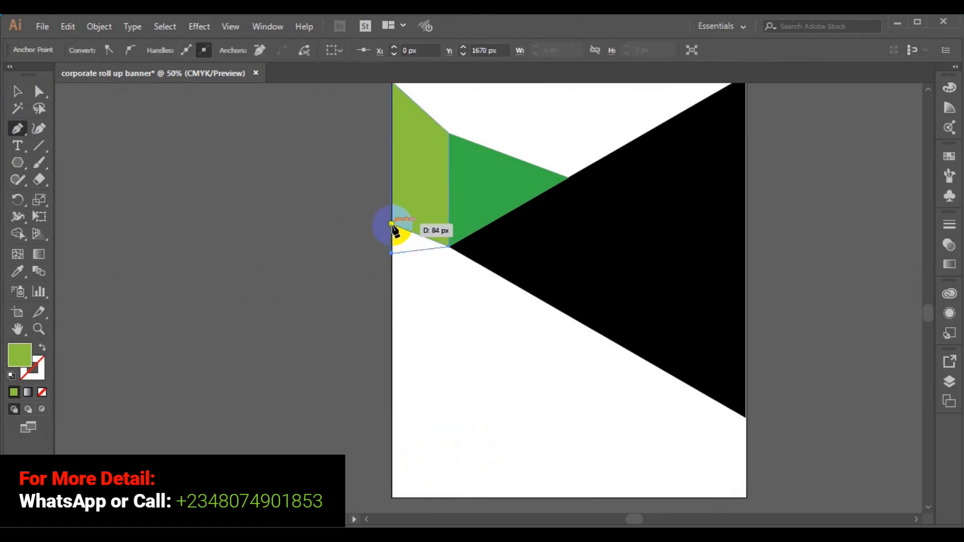
pyautogui.click(392, 225)
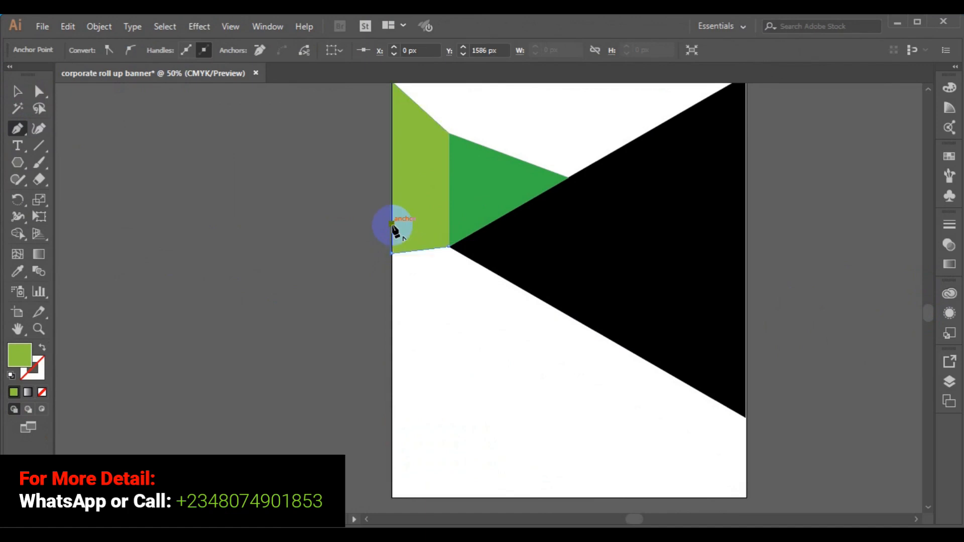
pyautogui.click(449, 246)
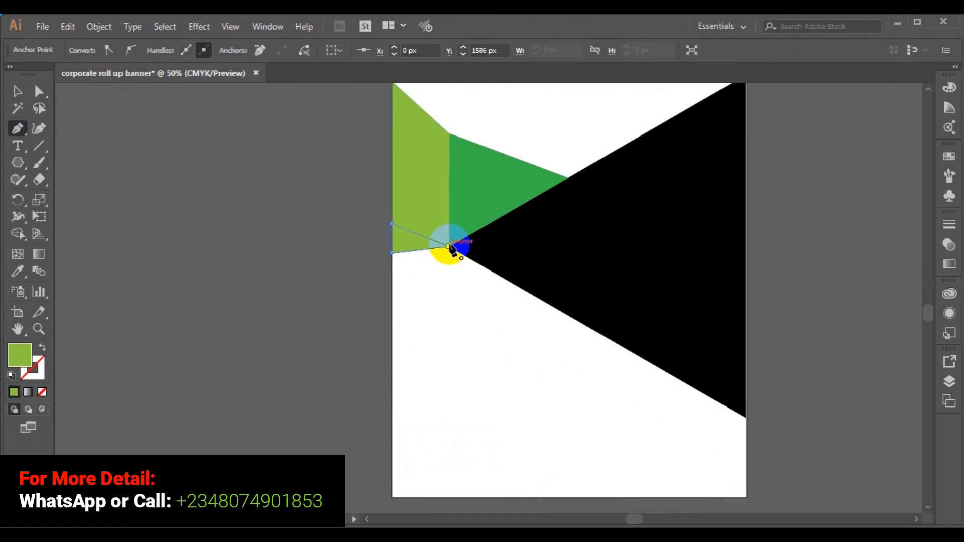
# Fill the new small triangle beneath the yellowish green shape with dark green
pyautogui.click(19, 91)
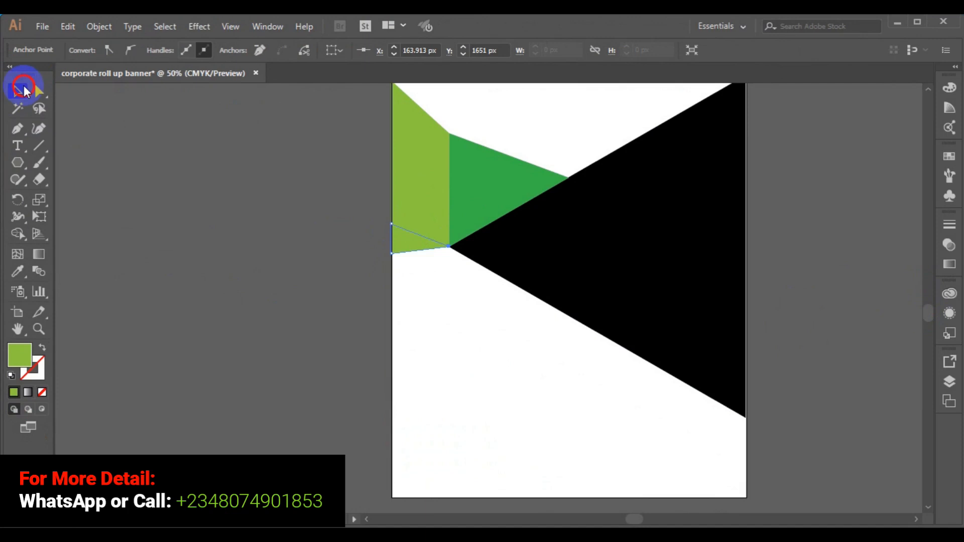
pyautogui.click(261, 239)
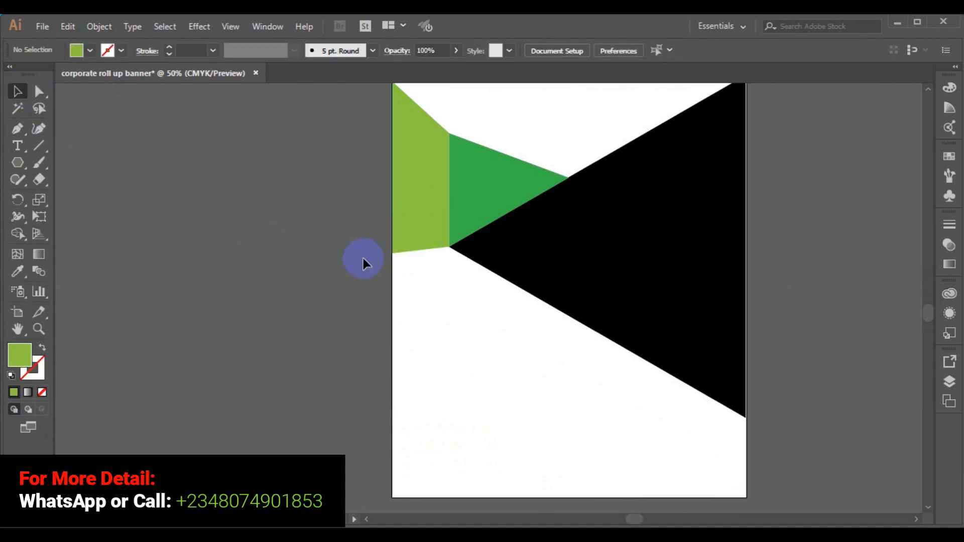
pyautogui.click(407, 245)
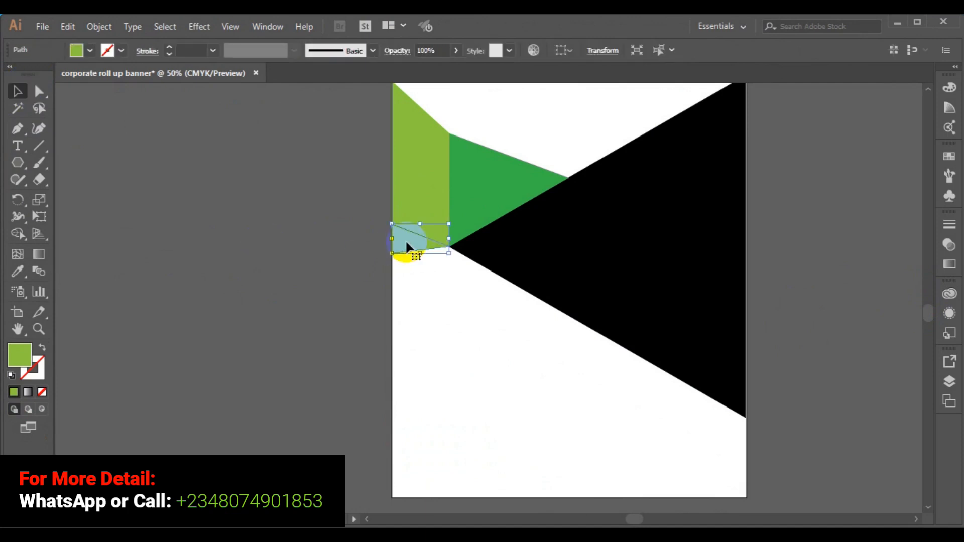
pyautogui.click(90, 51)
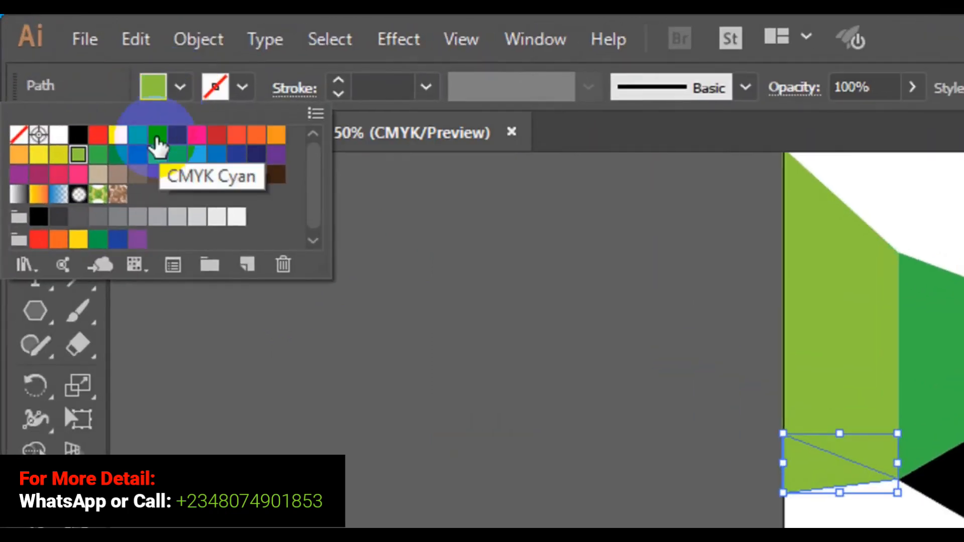
pyautogui.click(119, 156)
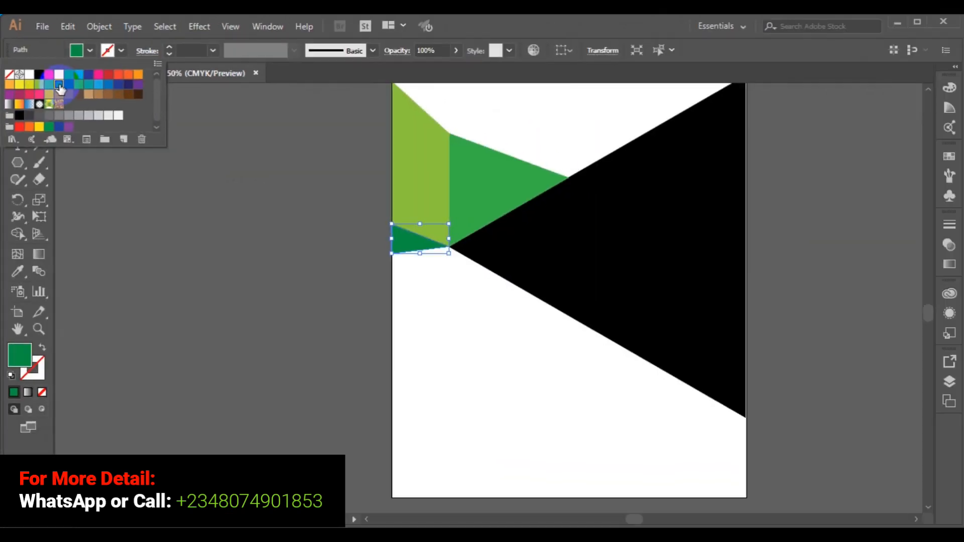
pyautogui.click(416, 428)
pyautogui.click(207, 221)
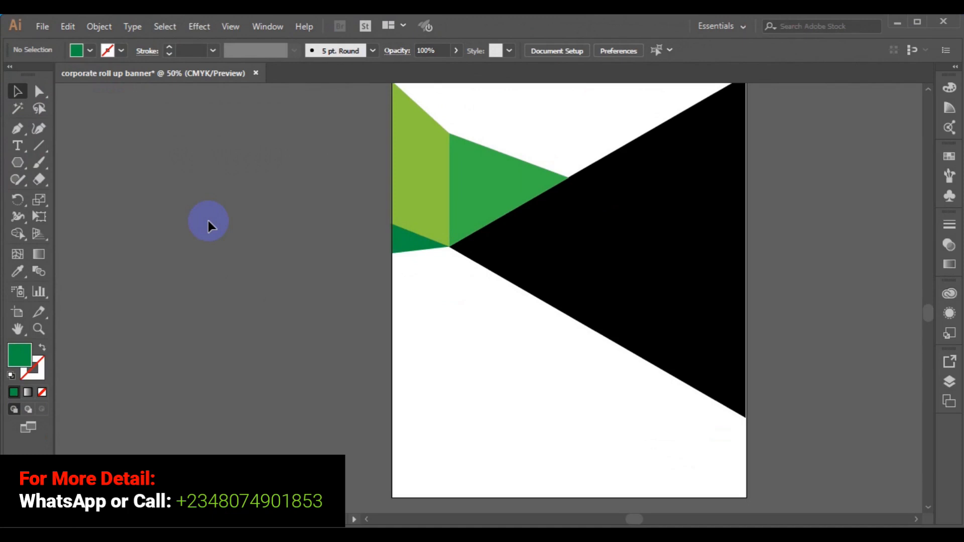
# Draw a closed Pen triangle directly below the dark green one, from the black triangle's tip to about 72 px along the artboard's left edge
pyautogui.click(18, 132)
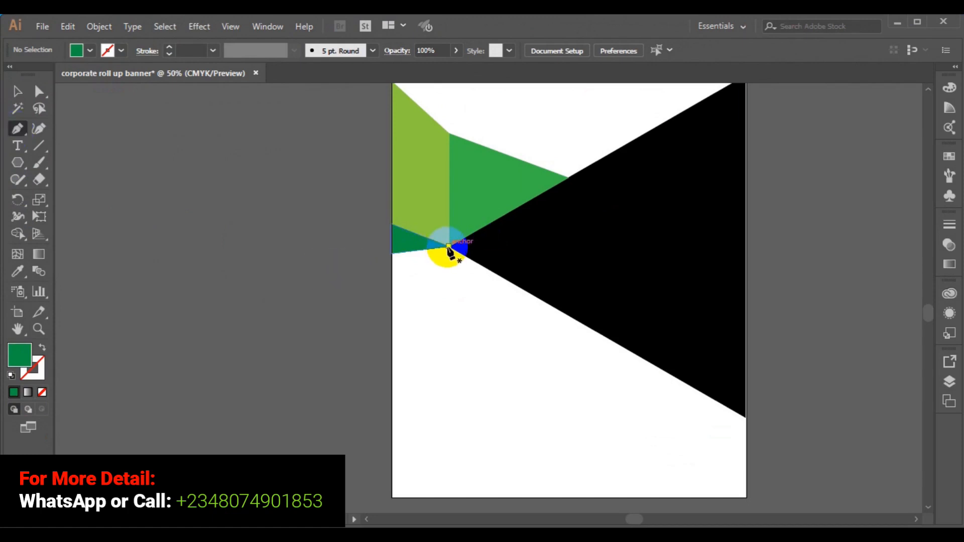
pyautogui.click(448, 247)
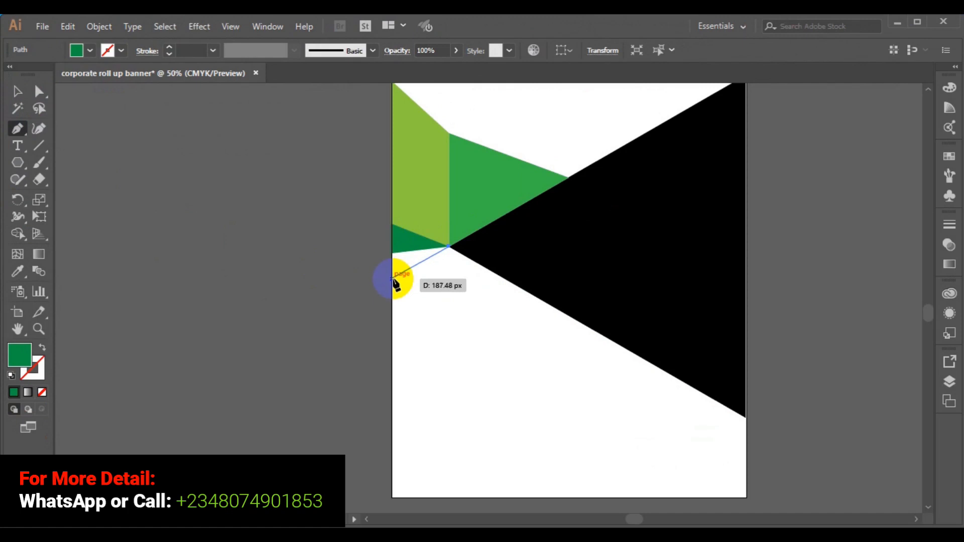
pyautogui.click(392, 279)
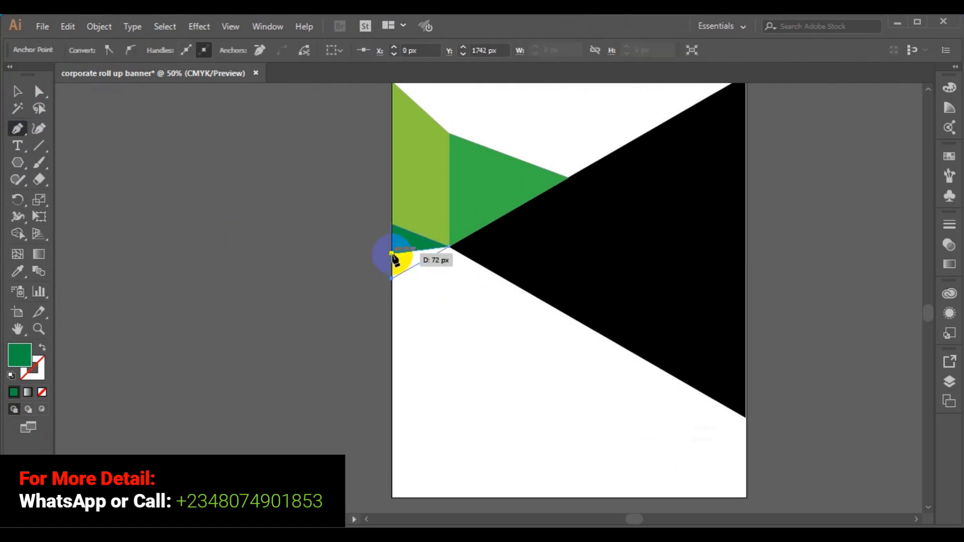
pyautogui.click(392, 253)
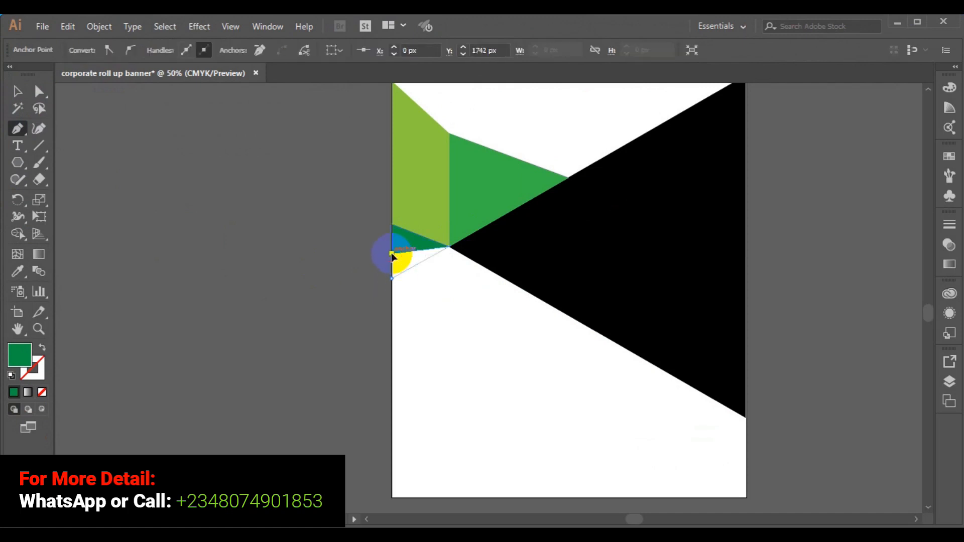
pyautogui.click(448, 247)
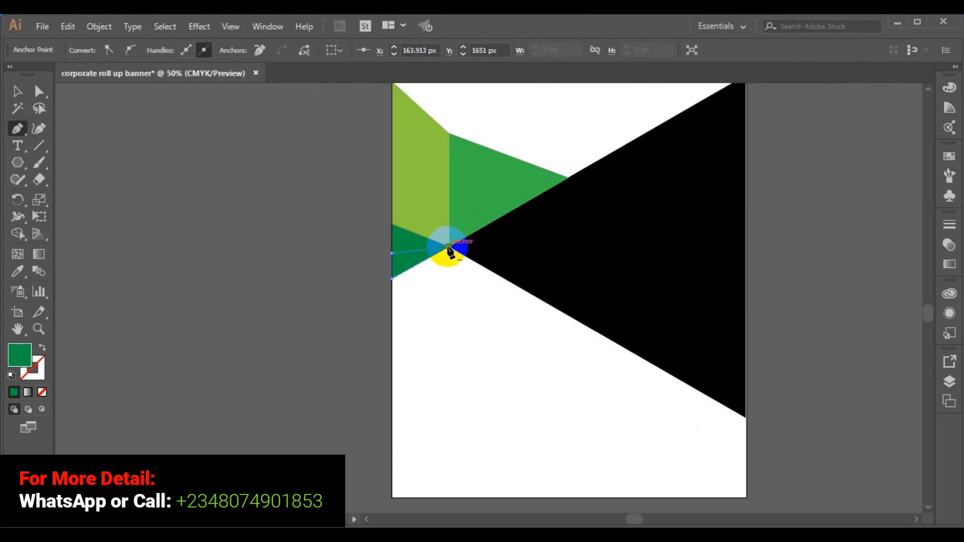
# Copy the light yellowish green of the upper four-sided shape onto the newest triangle with the Eyedropper
pyautogui.click(23, 264)
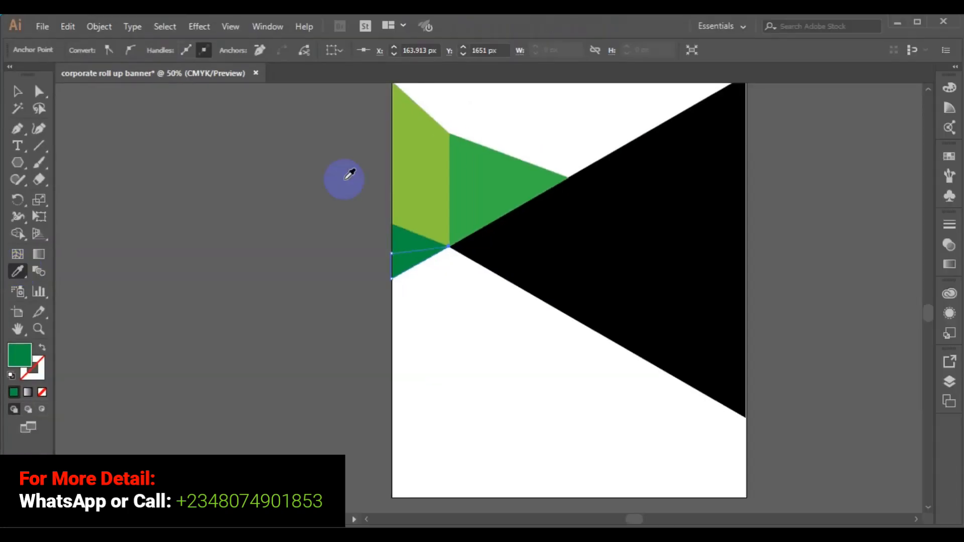
pyautogui.click(421, 170)
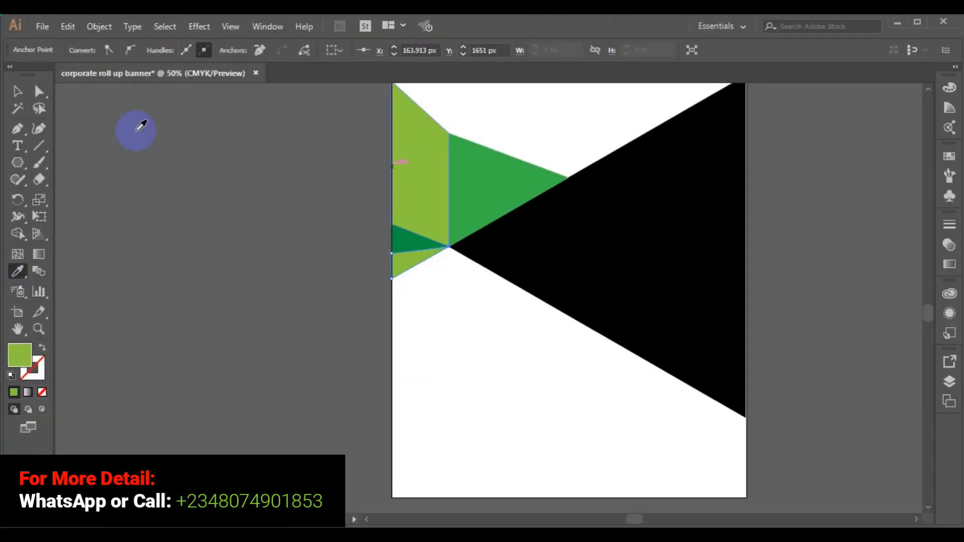
pyautogui.click(17, 91)
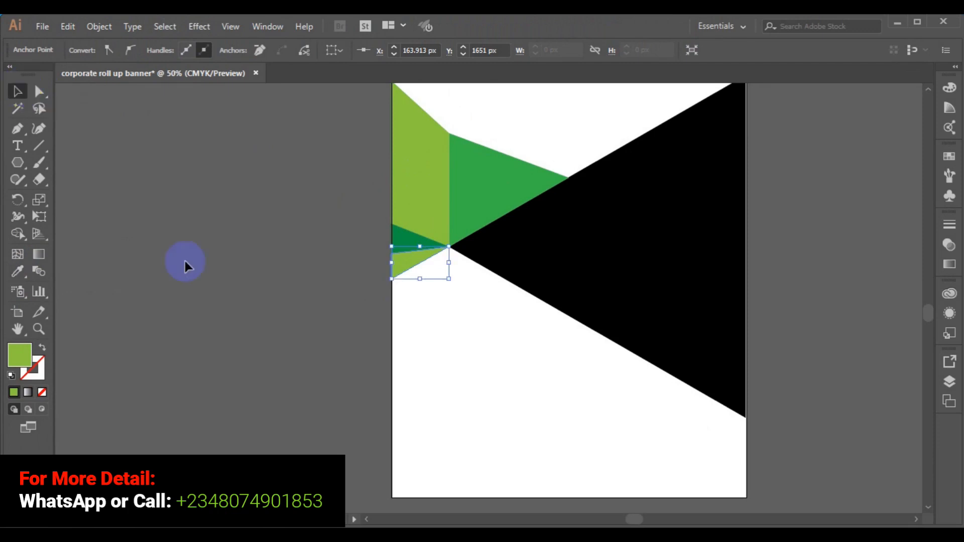
pyautogui.click(185, 262)
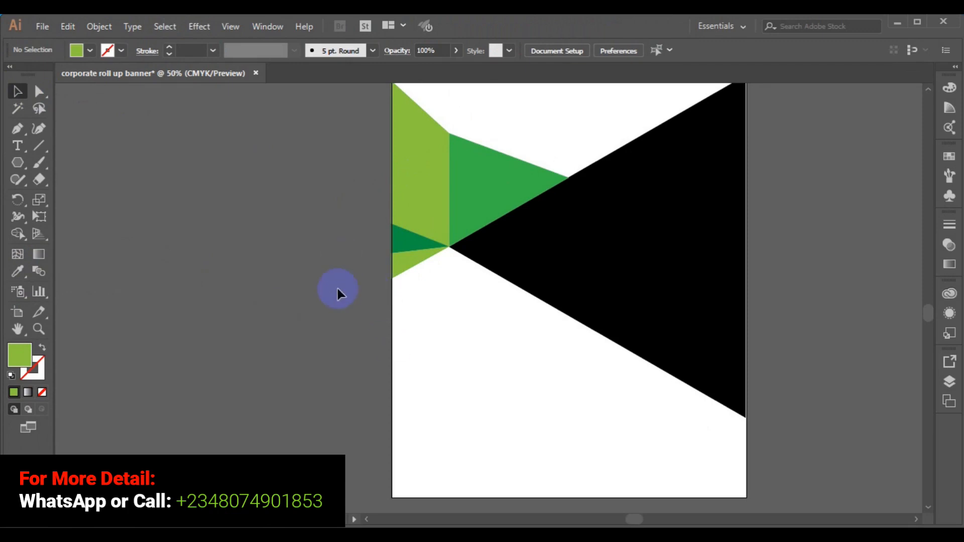
# Draw a closed four-sided Pen shape below the small triangles, down the artboard's left edge to about Y 2054 px and across to the black triangle's lower edge
pyautogui.click(19, 130)
pyautogui.click(448, 246)
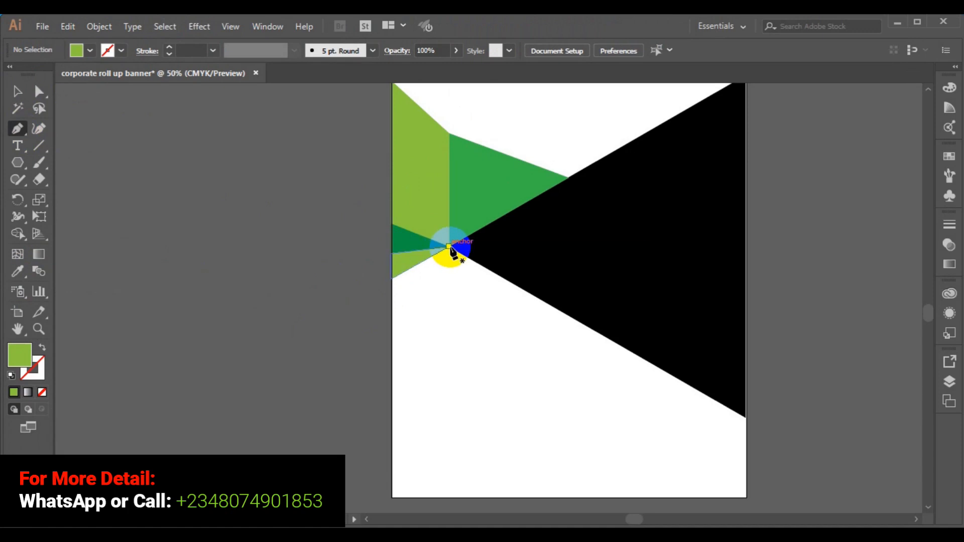
pyautogui.click(392, 279)
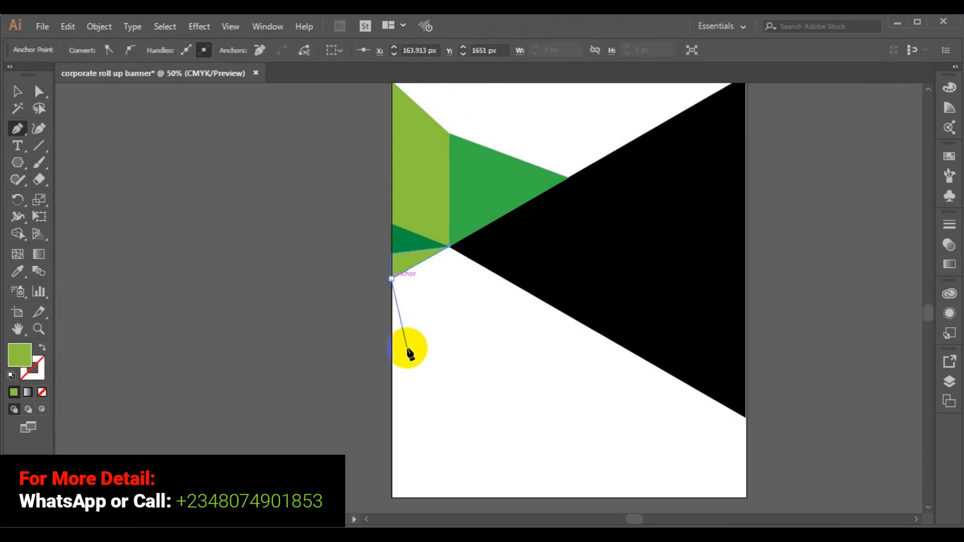
pyautogui.click(392, 388)
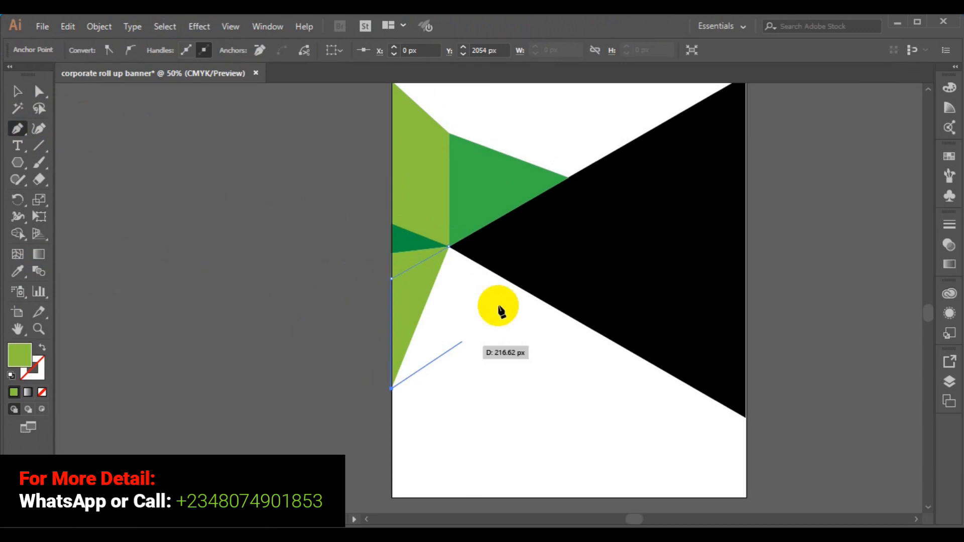
pyautogui.click(523, 290)
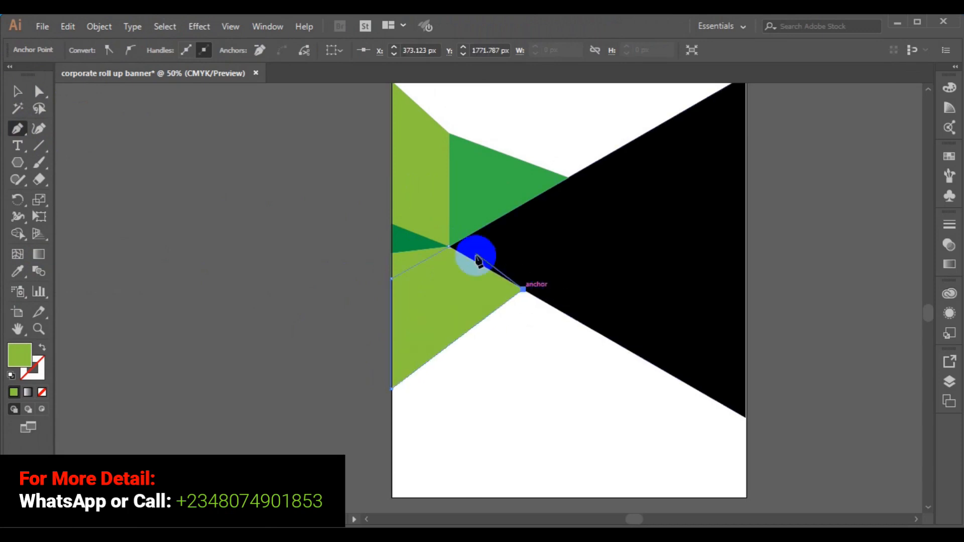
pyautogui.click(448, 246)
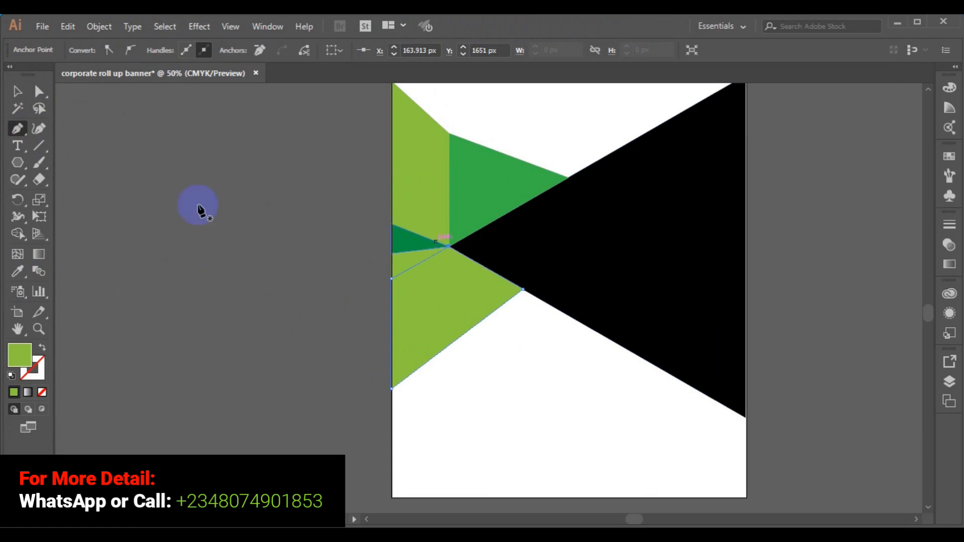
# Copy the medium green of the upper triangle onto the new four-sided shape with the Eyedropper
pyautogui.click(18, 271)
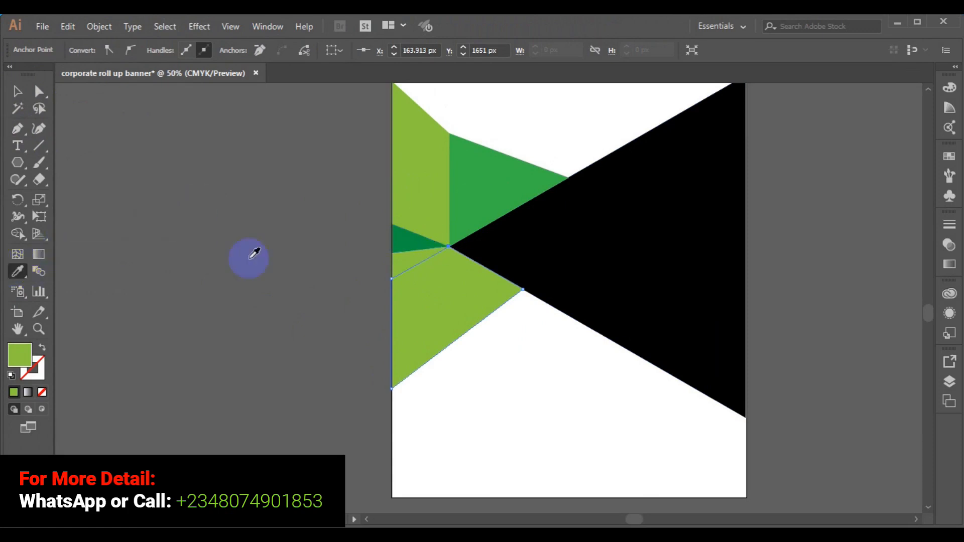
pyautogui.click(481, 199)
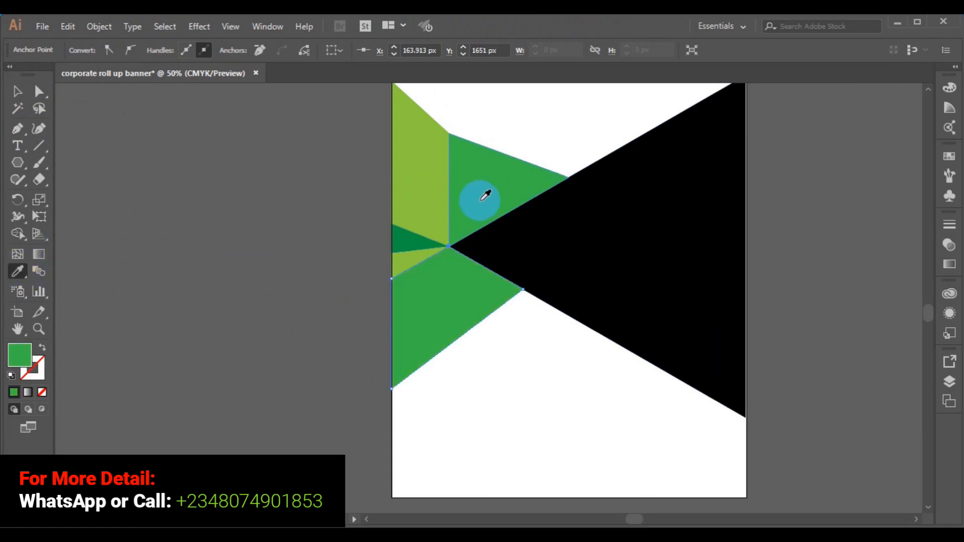
pyautogui.click(17, 91)
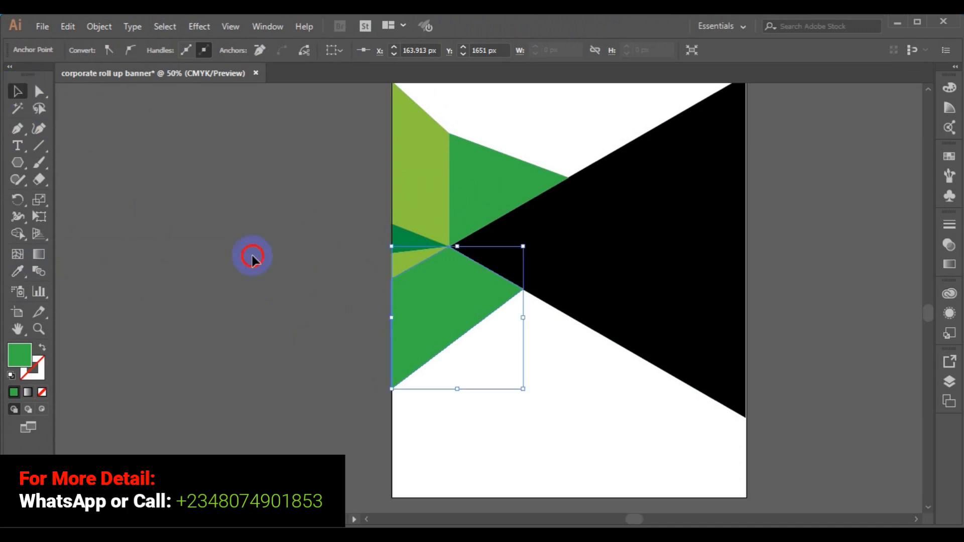
pyautogui.click(252, 256)
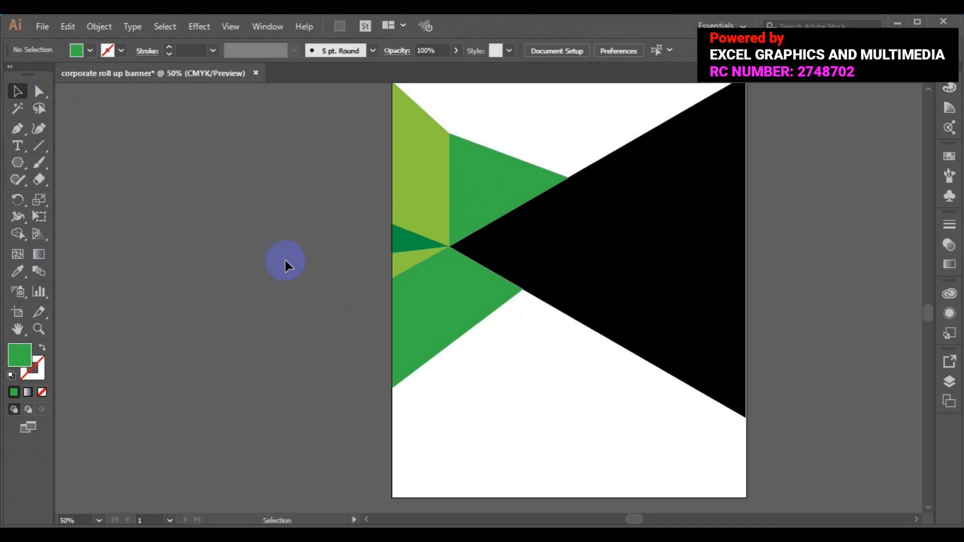
# Draw a closed Pen triangle beneath the medium green four-sided shape, from about X 137, Y 1950 px to X 561, Y 1880 px on the black edge
pyautogui.click(17, 129)
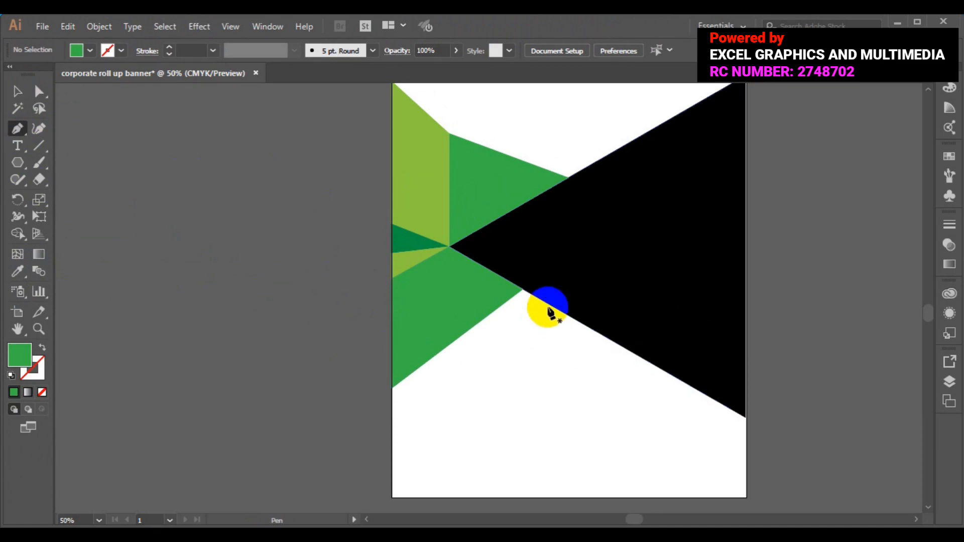
pyautogui.click(589, 328)
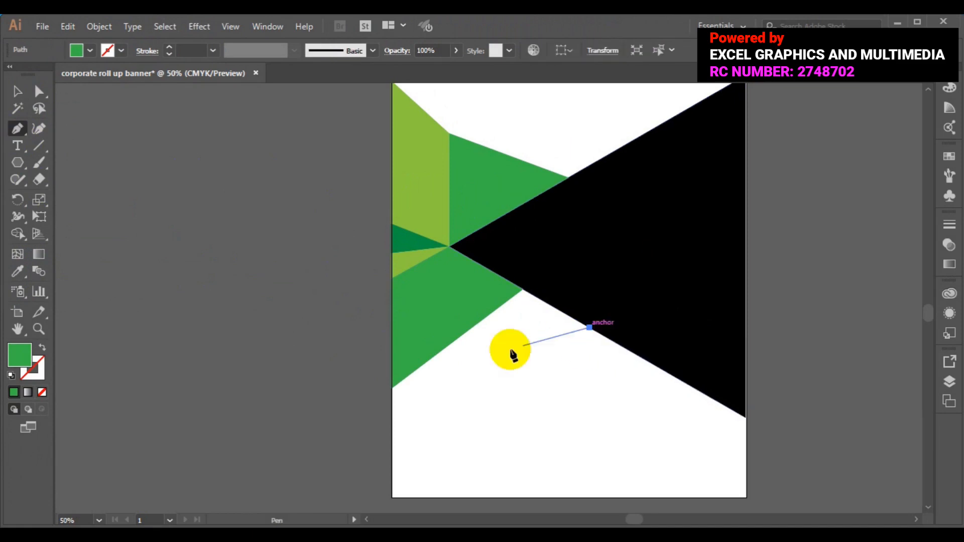
pyautogui.click(440, 351)
pyautogui.click(523, 289)
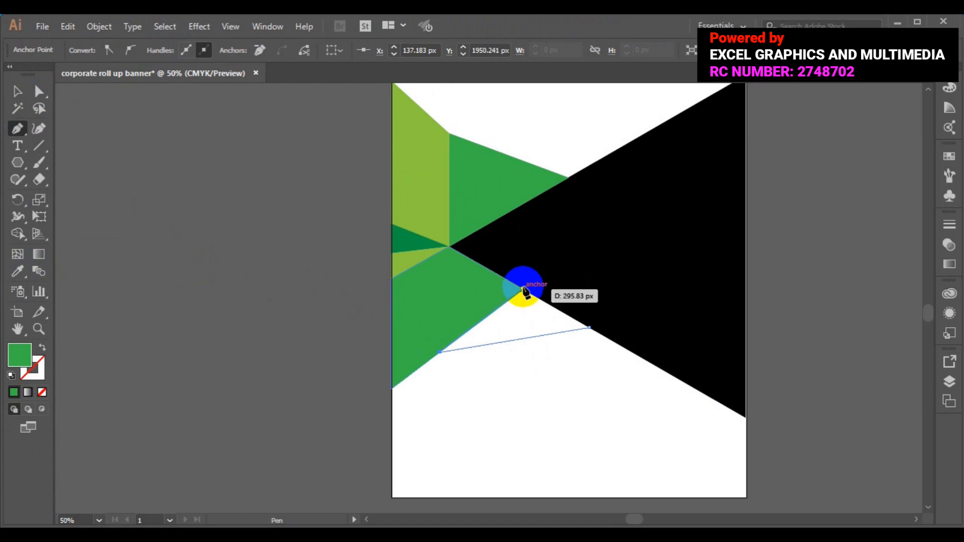
pyautogui.click(568, 308)
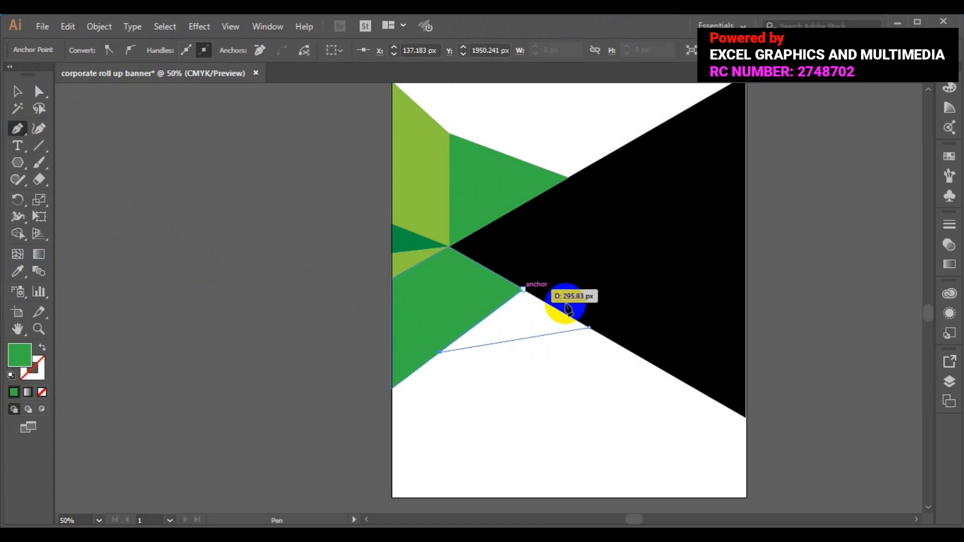
pyautogui.click(588, 327)
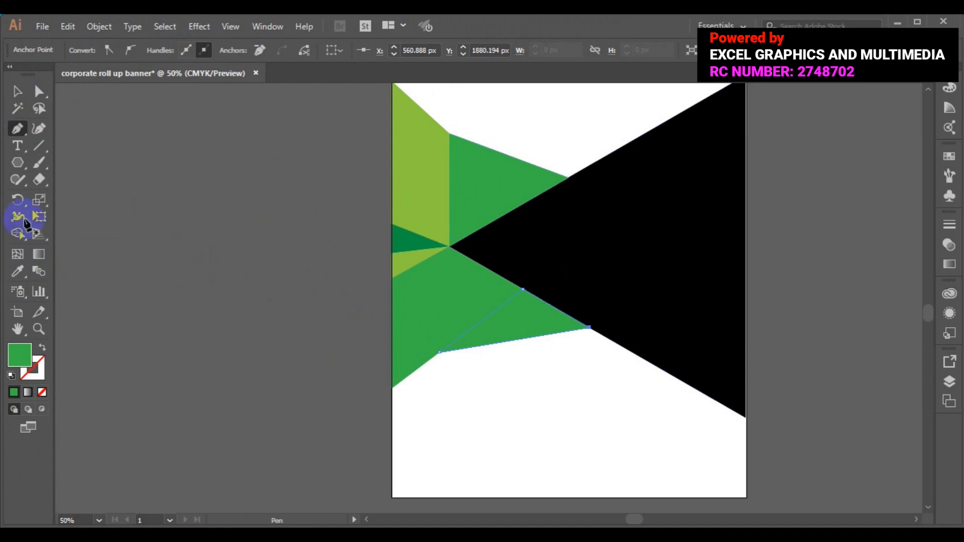
# Copy the light yellowish green of the upper four-sided shape onto the triangle below the black shape's edge with the Eyedropper, then deselect it
pyautogui.click(14, 267)
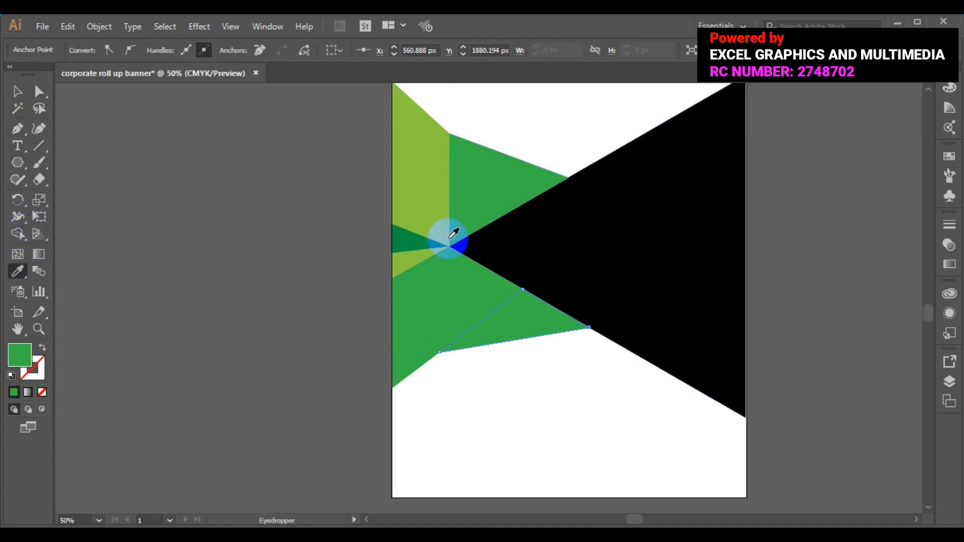
pyautogui.click(430, 195)
pyautogui.click(17, 91)
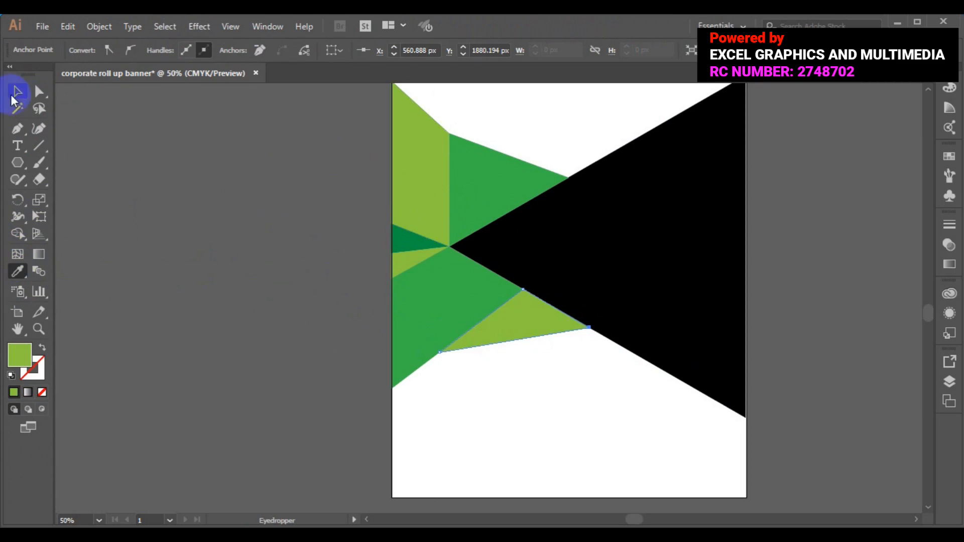
pyautogui.click(182, 269)
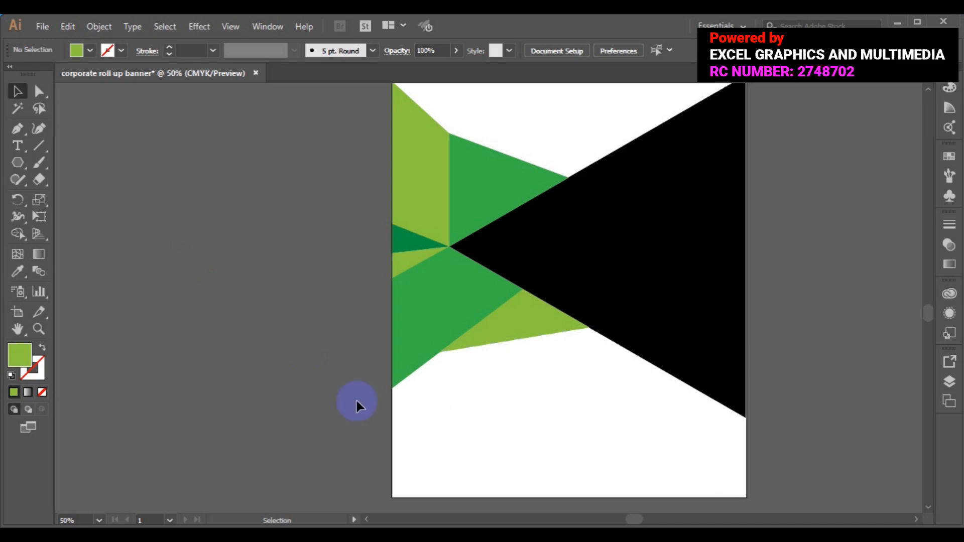
# Draw a closed Pen triangle below the medium green four-sided shape, running down the artboard's left edge to Y 2232 px
pyautogui.click(17, 129)
pyautogui.click(488, 351)
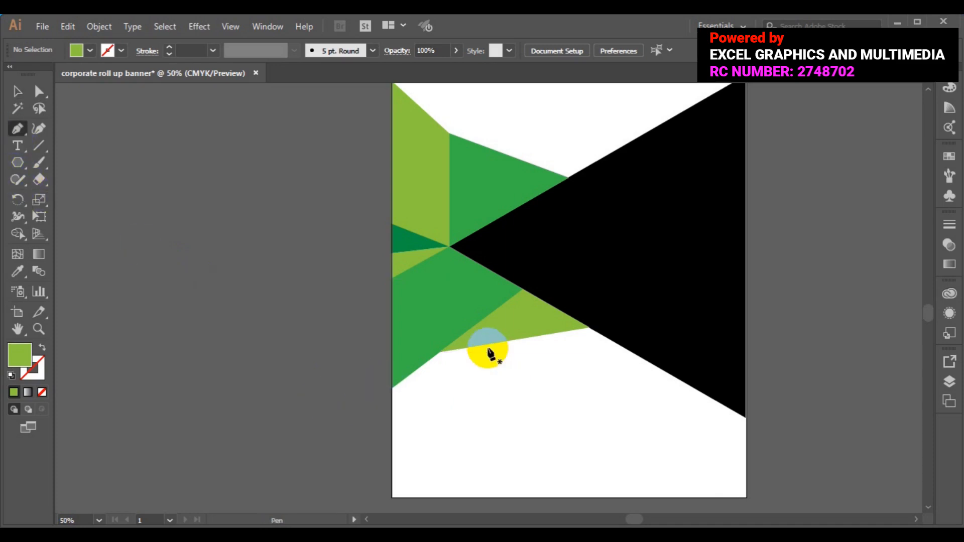
pyautogui.click(393, 459)
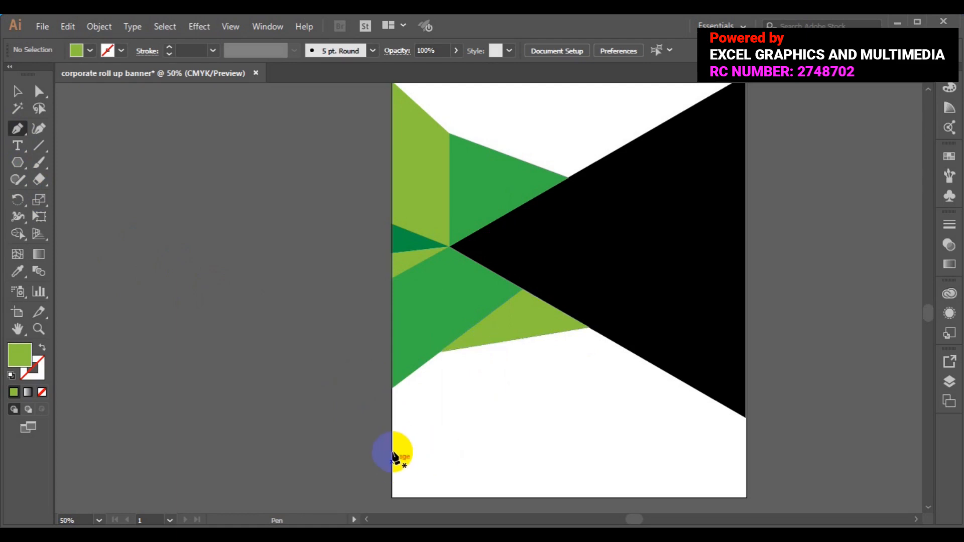
pyautogui.click(443, 351)
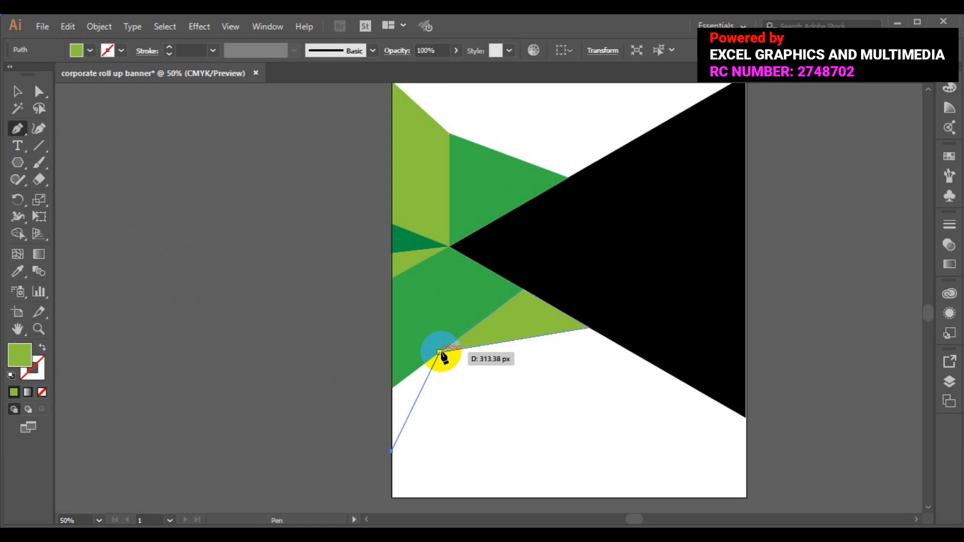
pyautogui.click(442, 353)
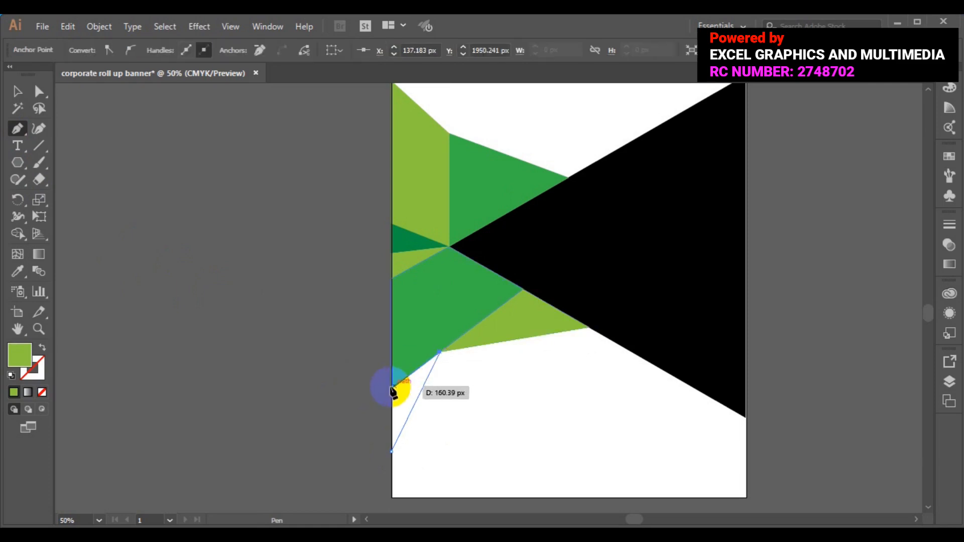
pyautogui.click(392, 388)
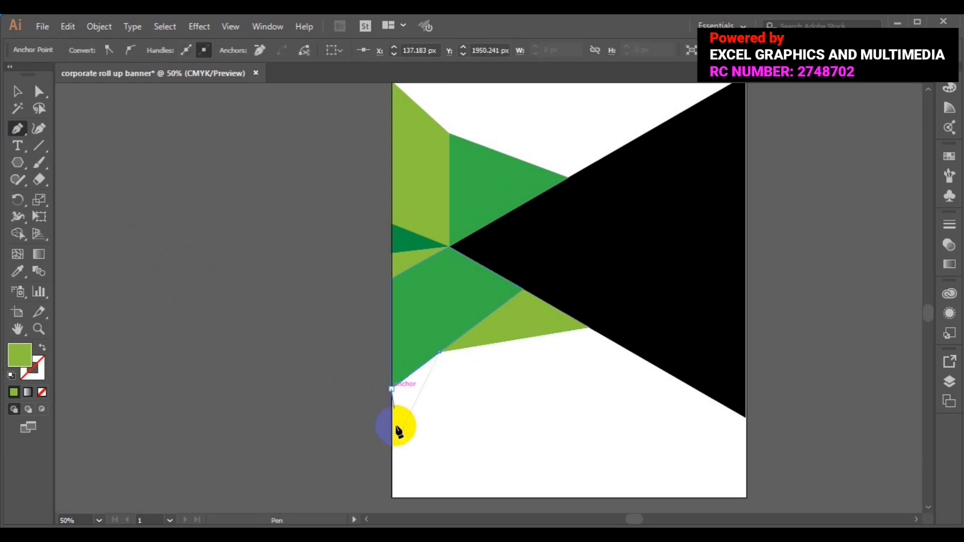
pyautogui.click(392, 454)
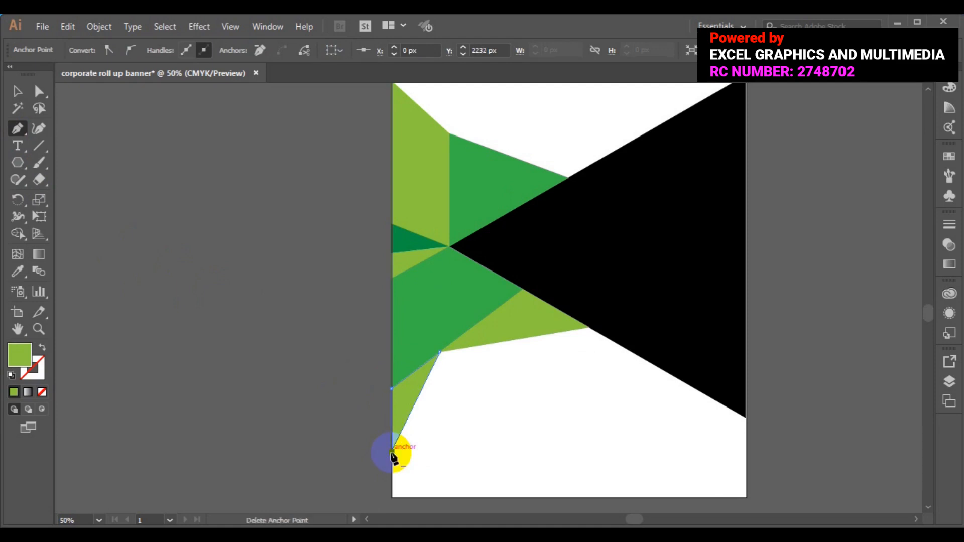
# Copy the dark green of the small left-edge triangle onto the new lower left-edge triangle with the Eyedropper and deselect it
pyautogui.click(19, 272)
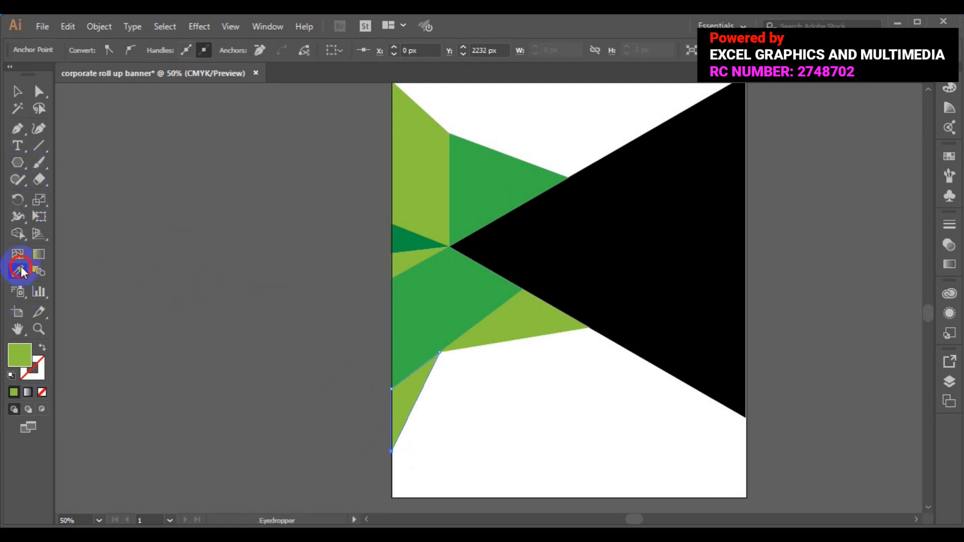
pyautogui.click(409, 243)
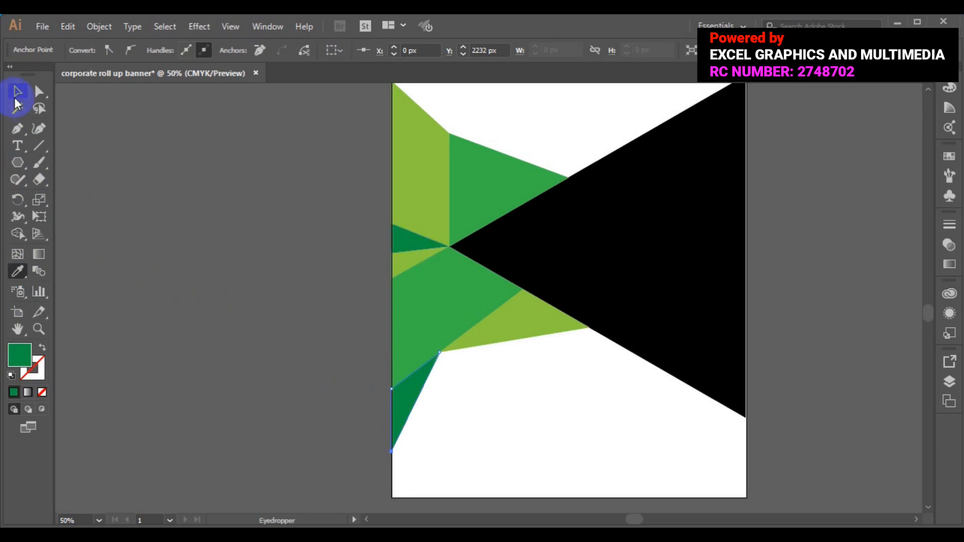
pyautogui.click(16, 95)
pyautogui.click(341, 359)
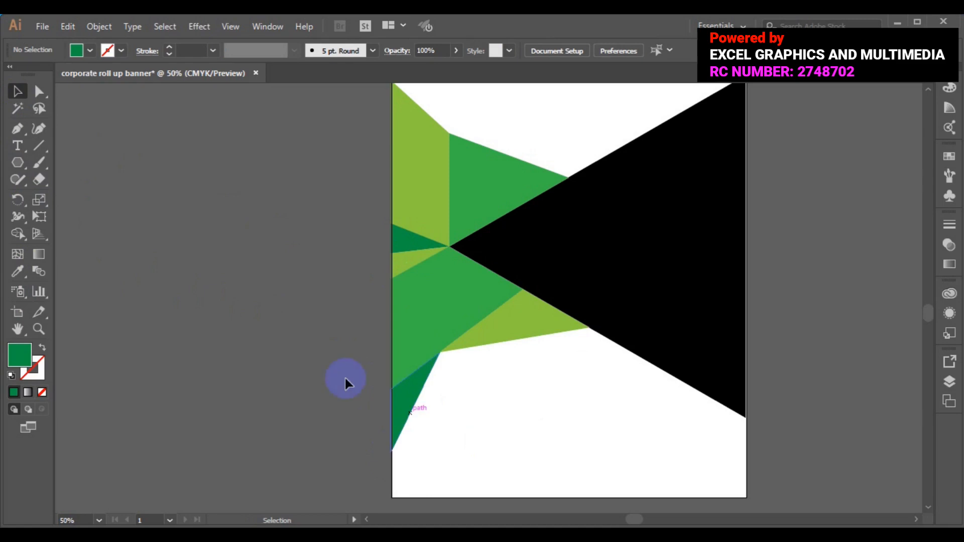
# Draw a closed Pen triangle along the lower edge of the light green triangle, with its third corner at about X 551, Y 2124 px
pyautogui.click(17, 129)
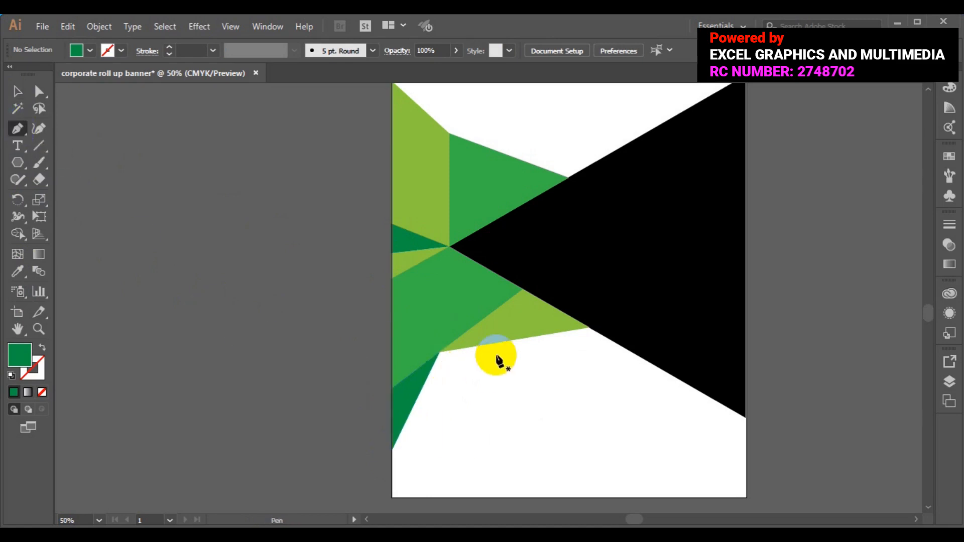
pyautogui.click(438, 352)
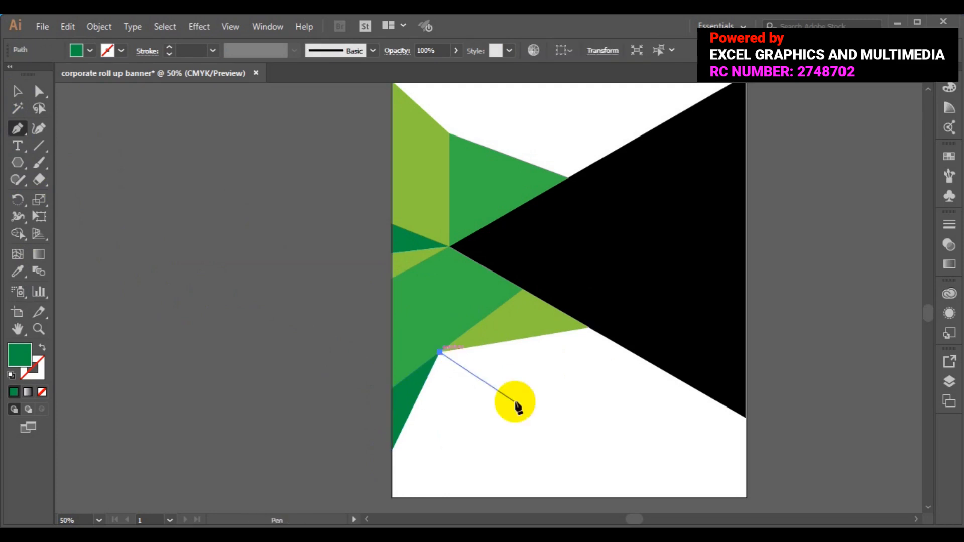
pyautogui.click(586, 413)
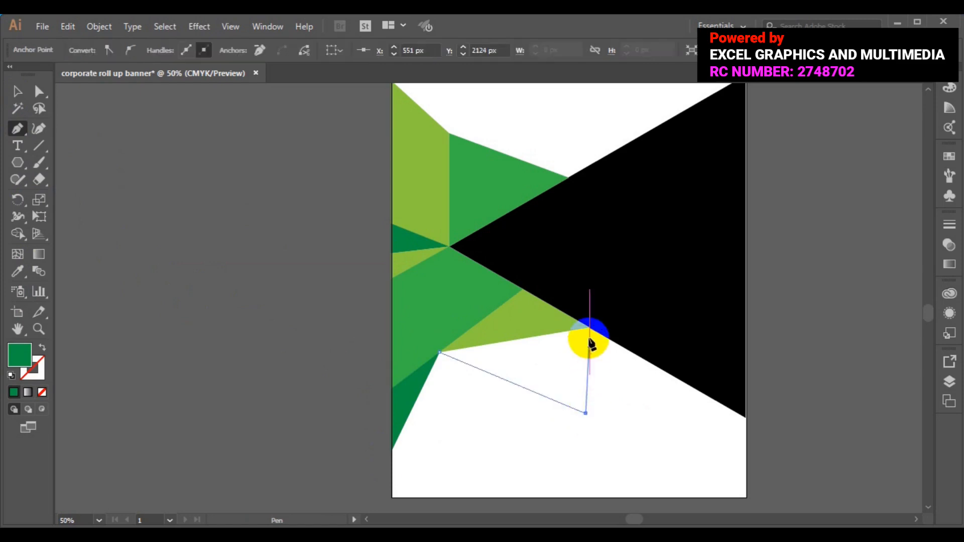
pyautogui.click(588, 329)
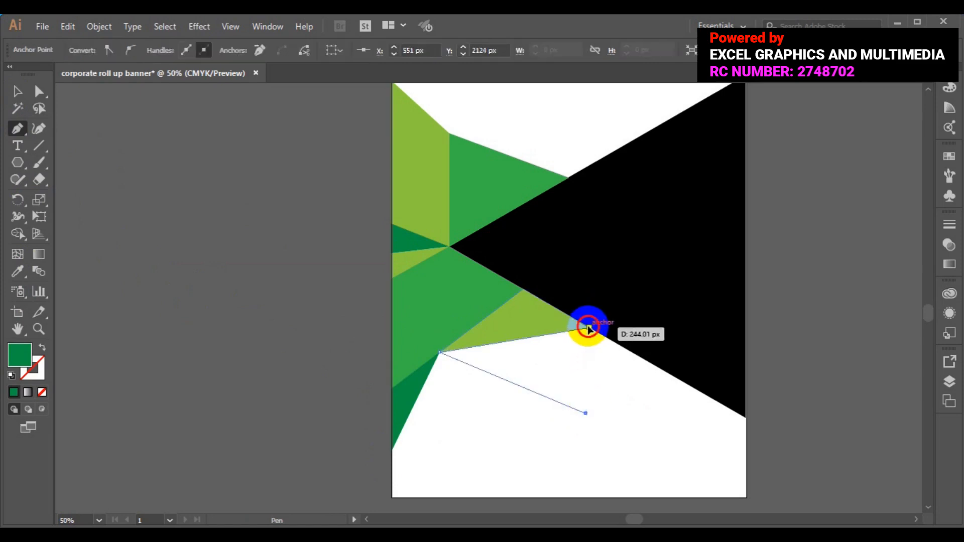
pyautogui.click(439, 351)
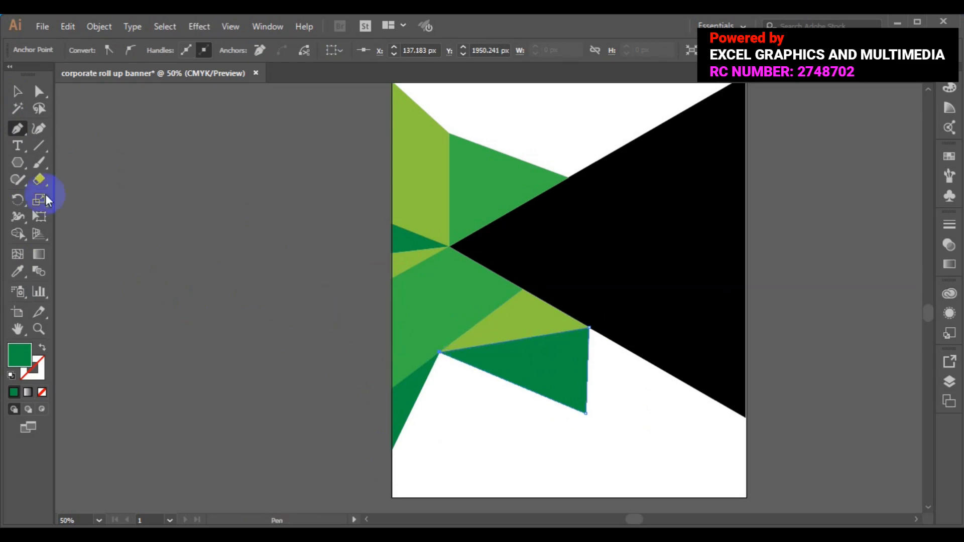
# Copy the medium green of the large four-sided shape onto the triangle below the light green one with the Eyedropper and deselect it
pyautogui.click(18, 271)
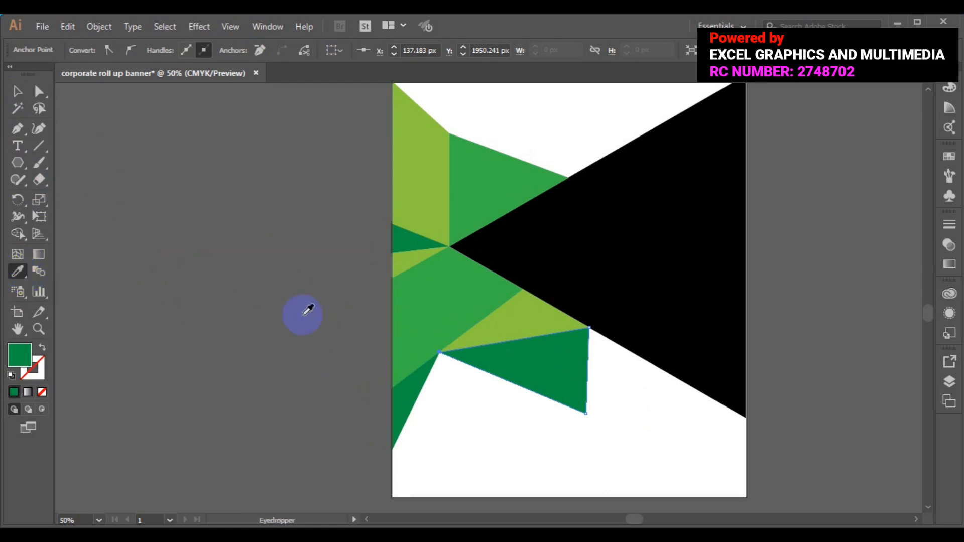
pyautogui.click(434, 314)
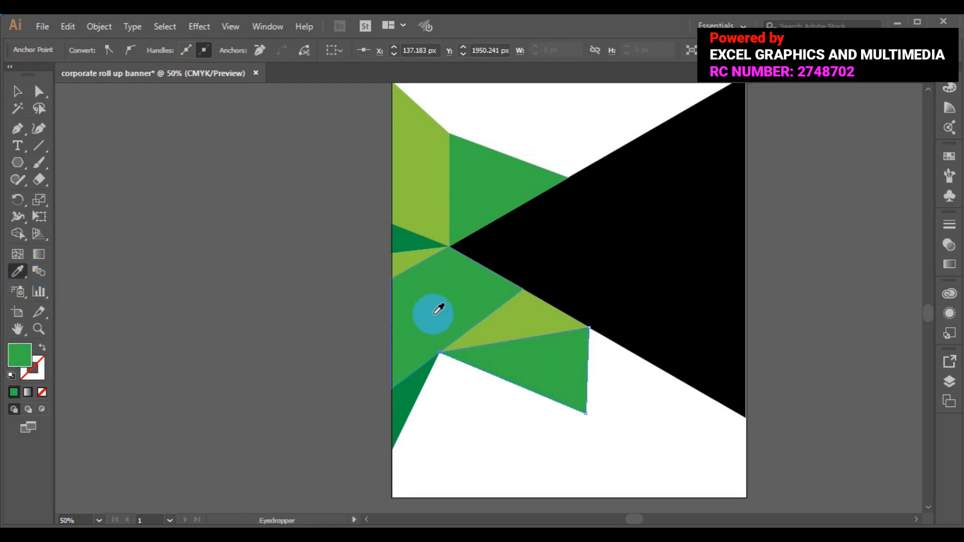
pyautogui.click(18, 94)
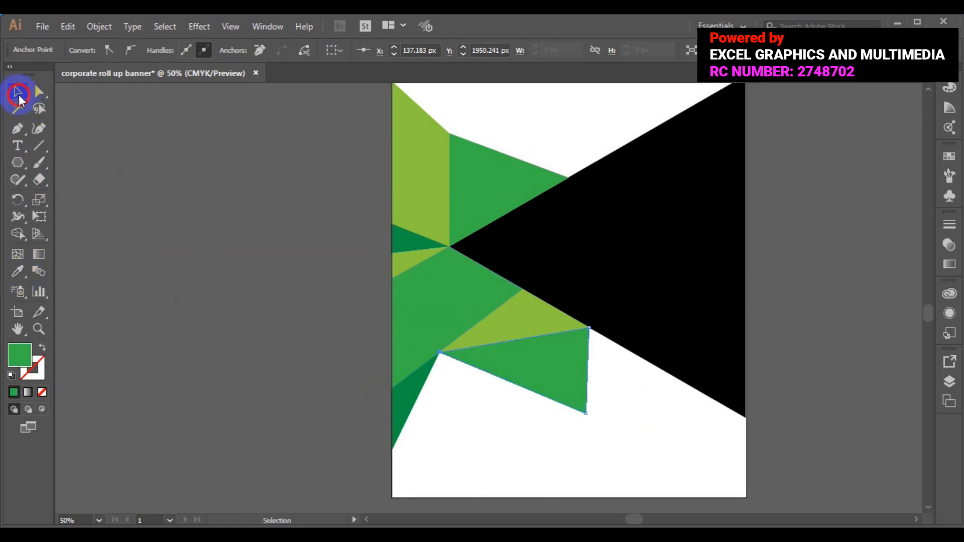
pyautogui.click(166, 263)
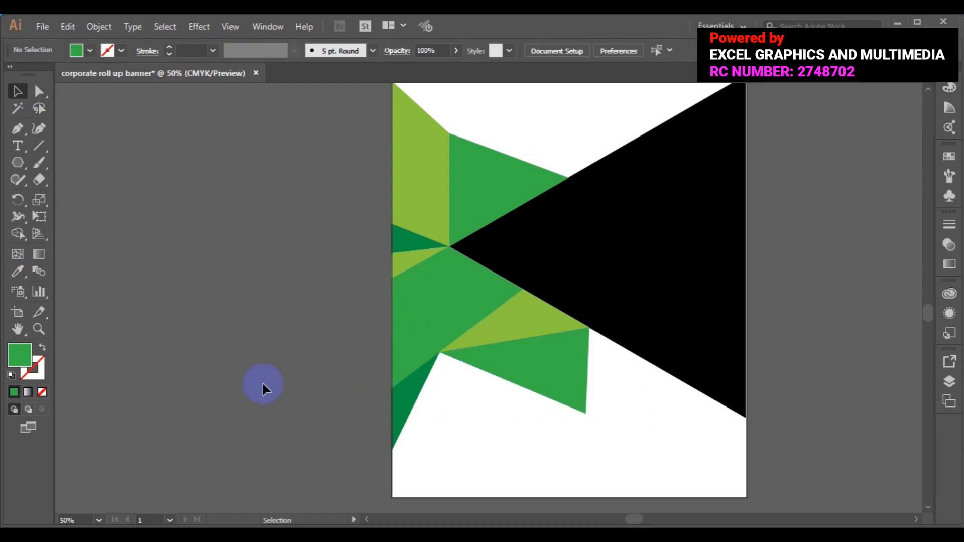
# Draw a closed Pen triangle filling the gap between the lower dark green and medium green triangles, from X 0, Y 2232 px to X 551, Y 2124 px
pyautogui.click(17, 129)
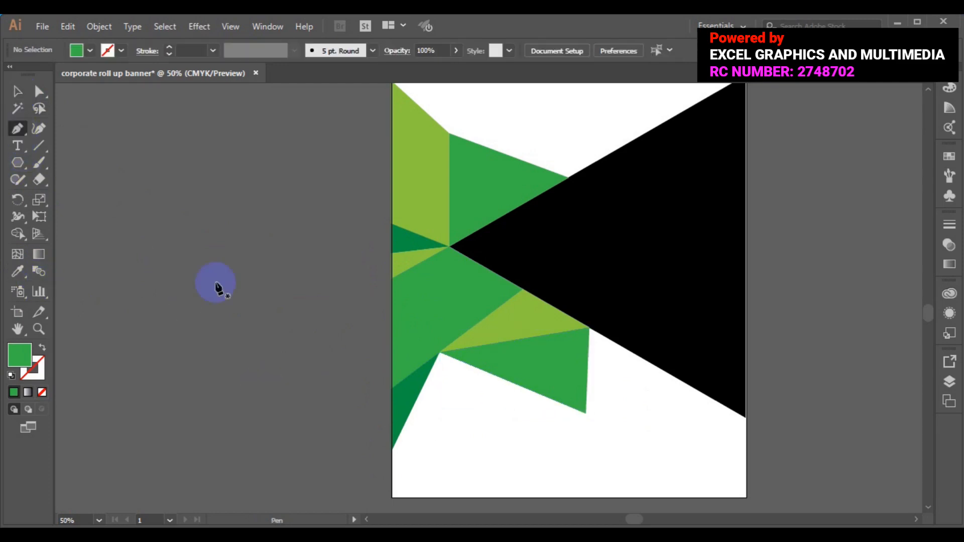
pyautogui.click(392, 452)
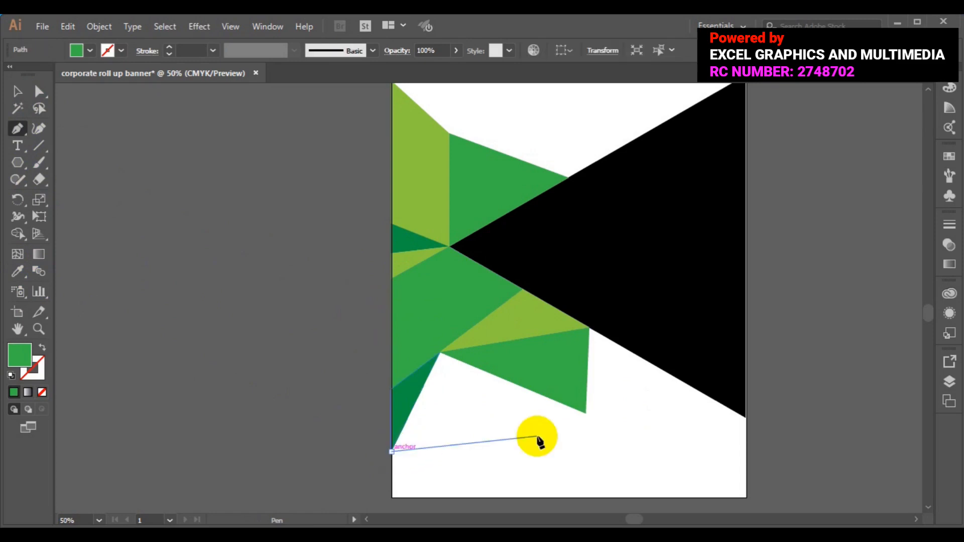
pyautogui.click(586, 414)
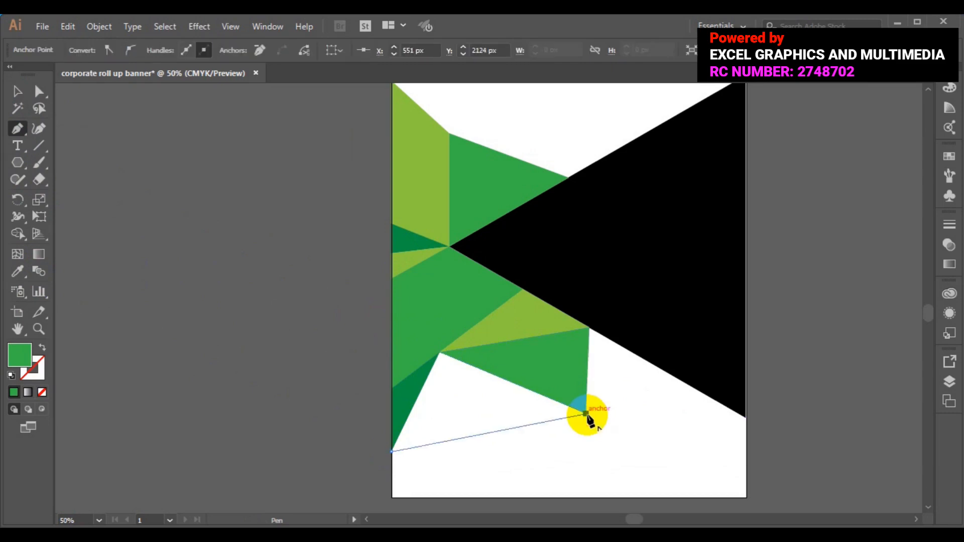
pyautogui.click(440, 353)
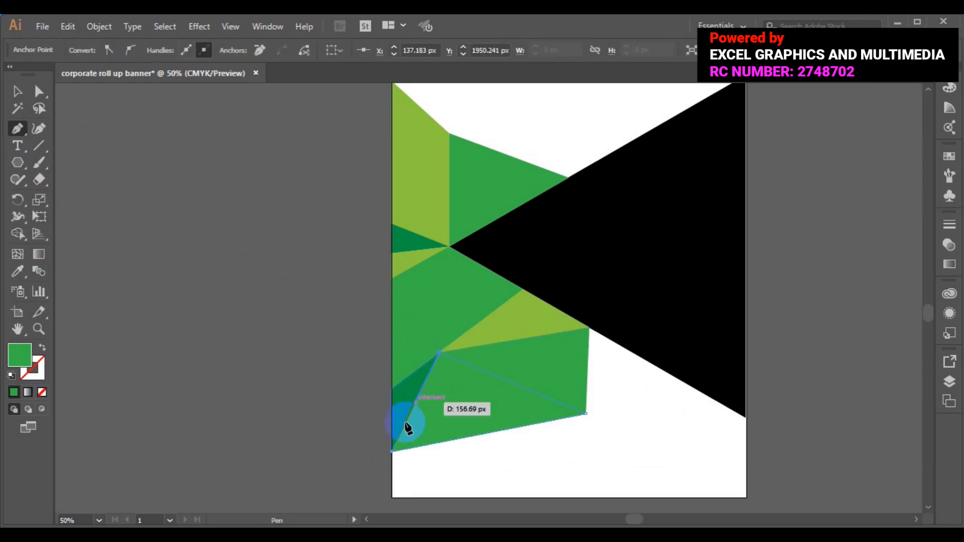
pyautogui.click(392, 452)
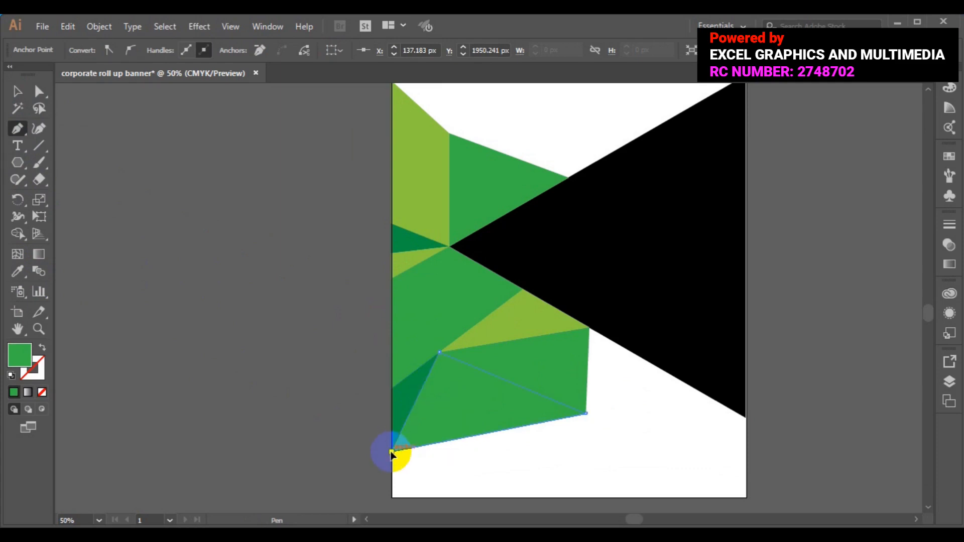
# Copy the light yellowish green of the triangle beside the black edge onto the gap-filling triangle with the Eyedropper and deselect it
pyautogui.click(19, 273)
pyautogui.click(511, 332)
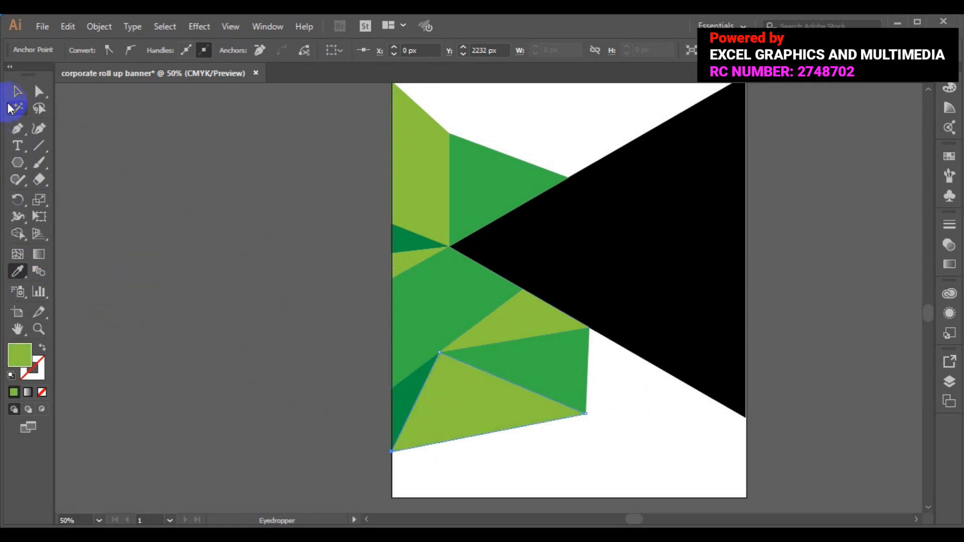
pyautogui.click(16, 92)
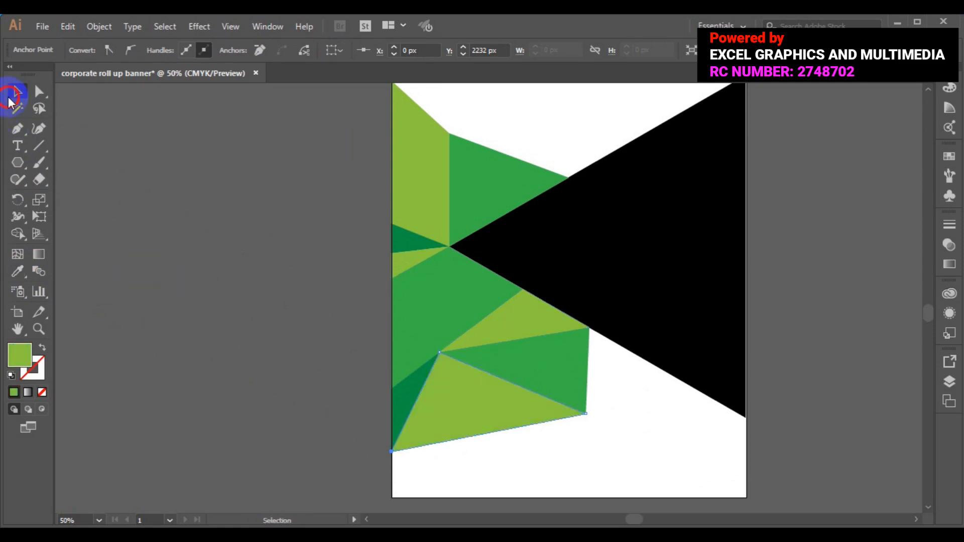
pyautogui.click(182, 246)
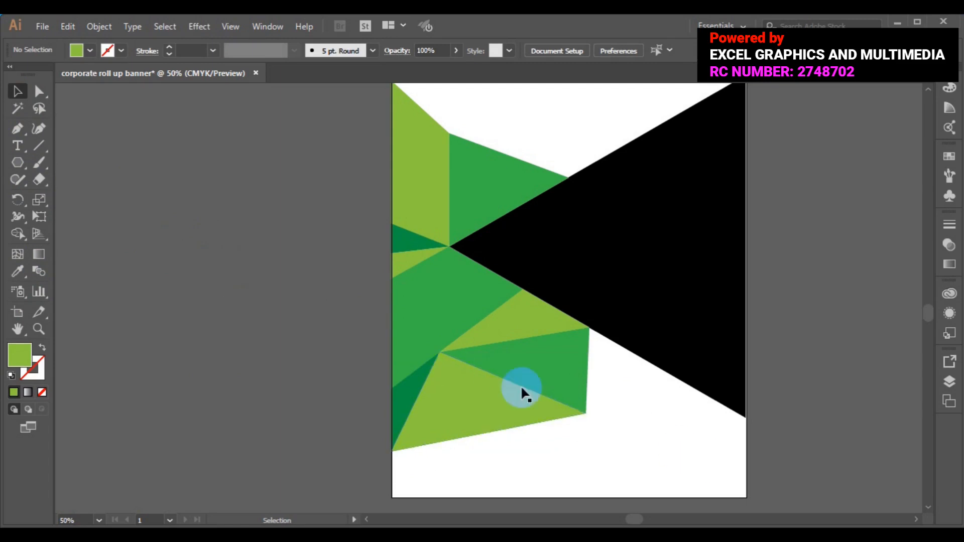
# Draw a closed Pen triangle between the lower medium green shape's outer edge and the black edge, with its far corner at about X 1003, Y 2135 px
pyautogui.click(17, 130)
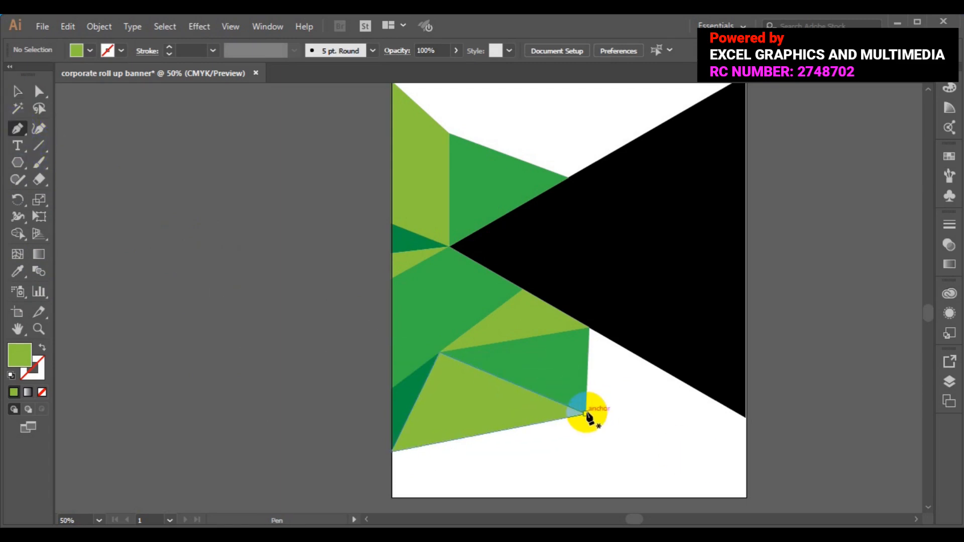
pyautogui.click(586, 414)
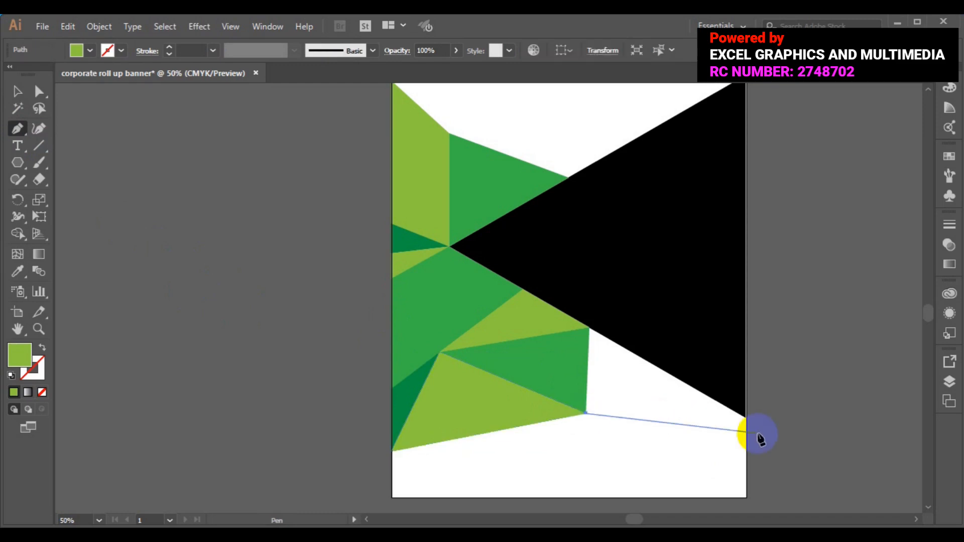
pyautogui.click(744, 419)
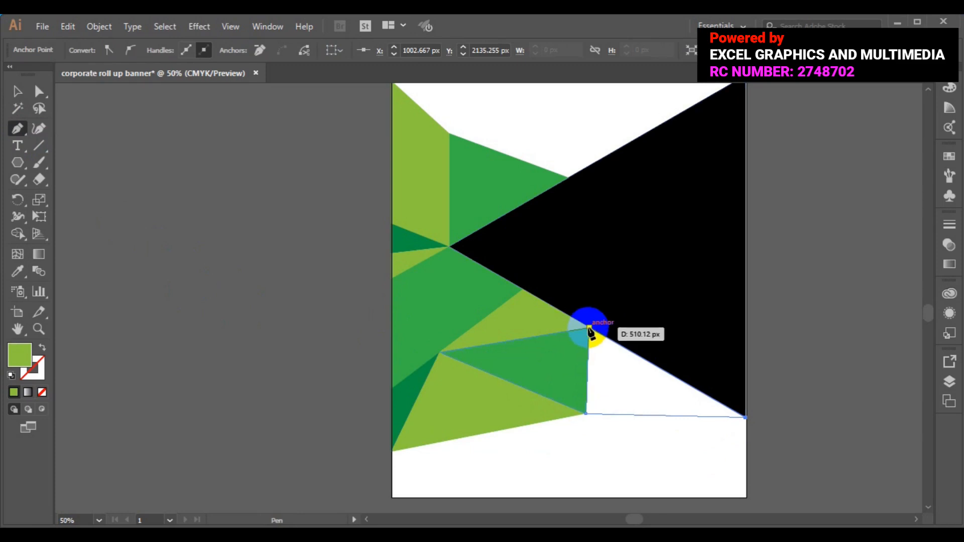
pyautogui.click(589, 327)
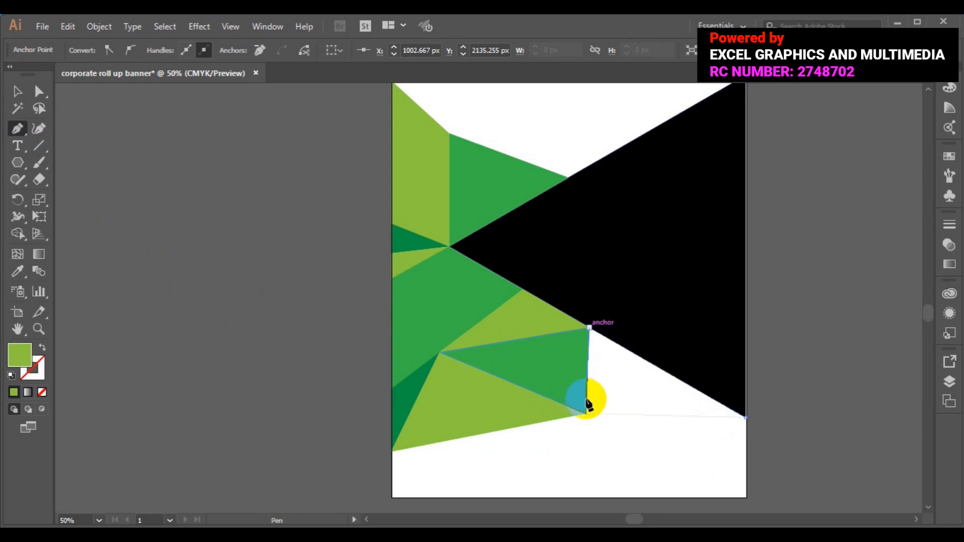
pyautogui.click(586, 415)
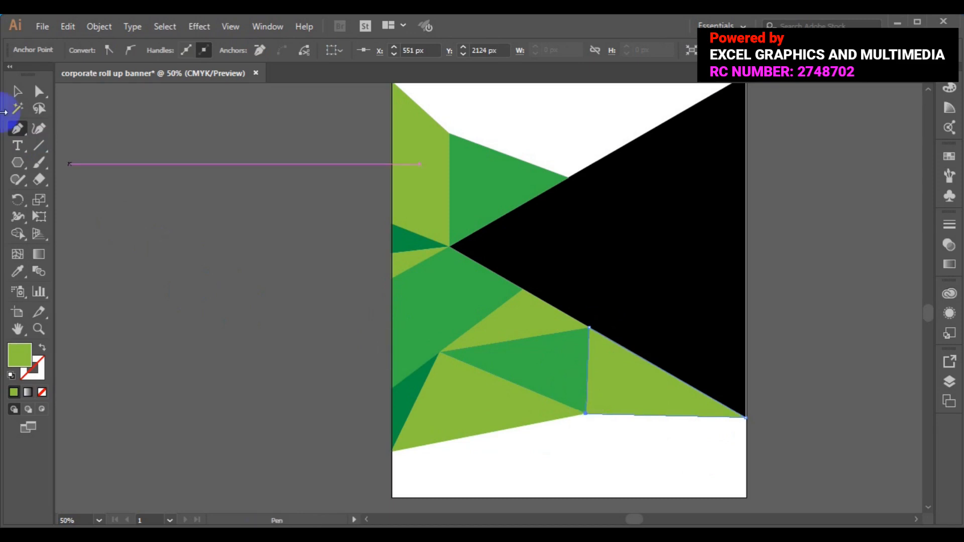
# Copy the dark green of the lower dark triangle onto the new triangle beneath the black edge with the Eyedropper and deselect it
pyautogui.click(17, 271)
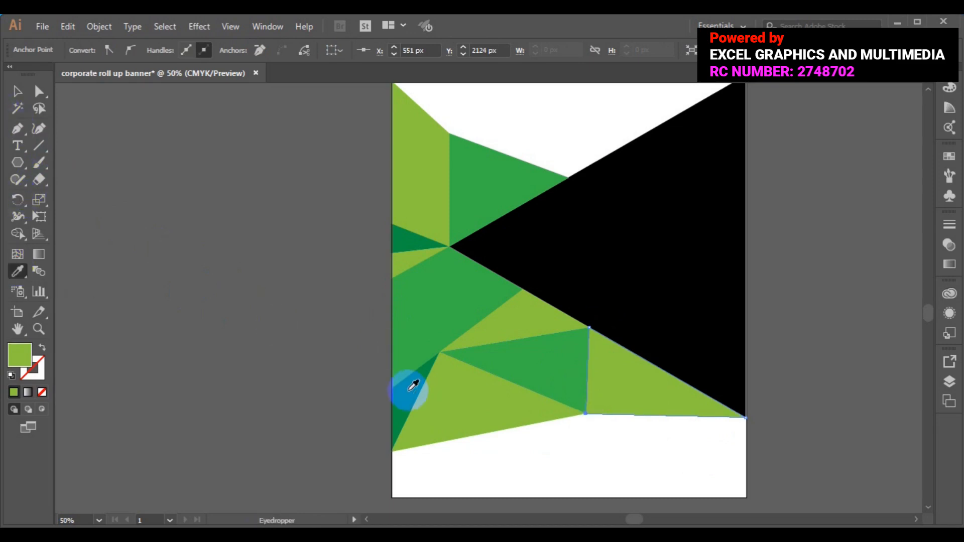
pyautogui.click(409, 389)
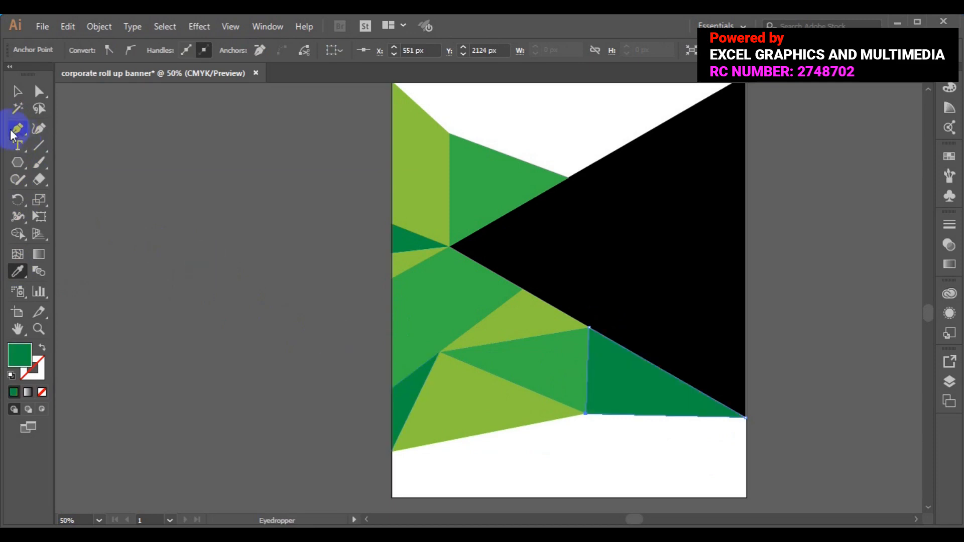
pyautogui.click(15, 95)
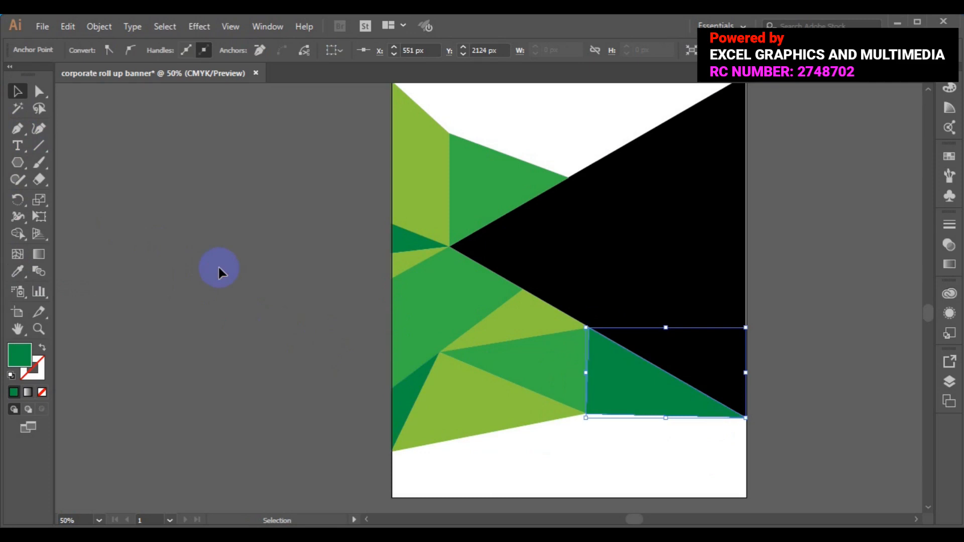
pyautogui.click(220, 269)
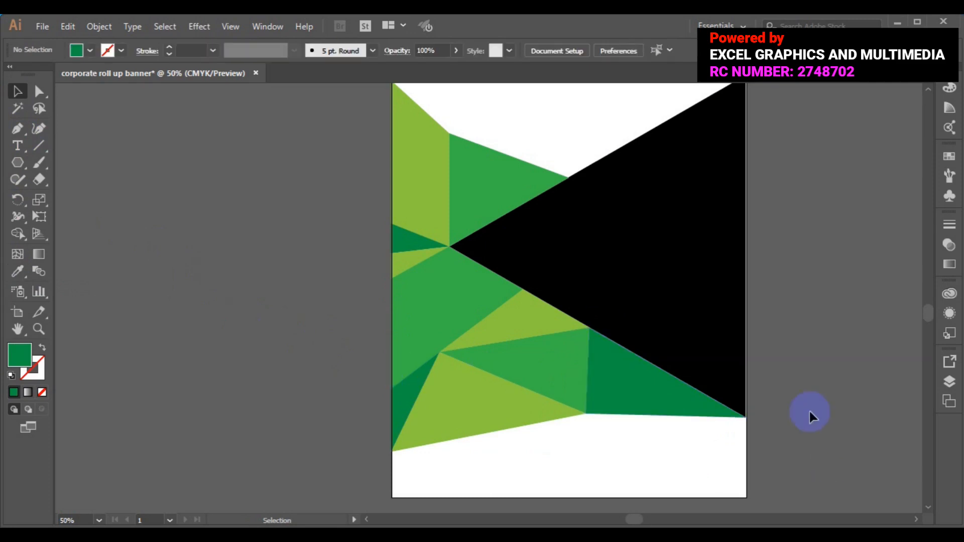
# Draw a closed Pen triangle below the lower light green one, through X 551, Y 2124 px, X 435, Y 2362 px and X 0, Y 2232 px
pyautogui.click(17, 128)
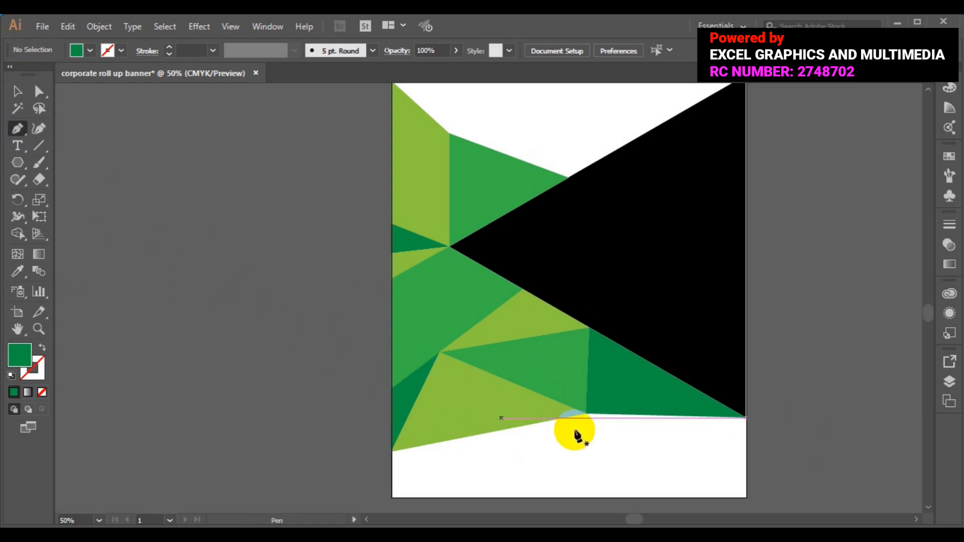
pyautogui.click(586, 414)
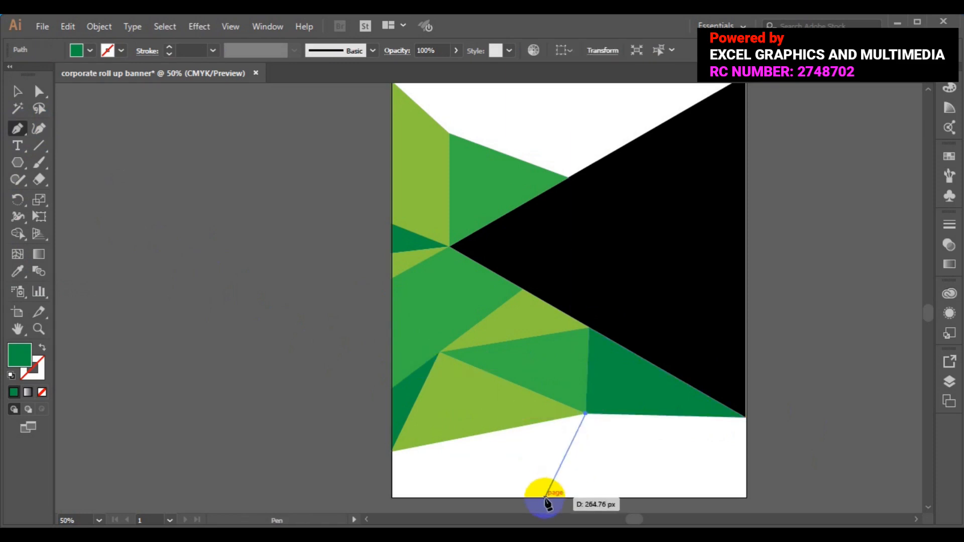
pyautogui.click(545, 497)
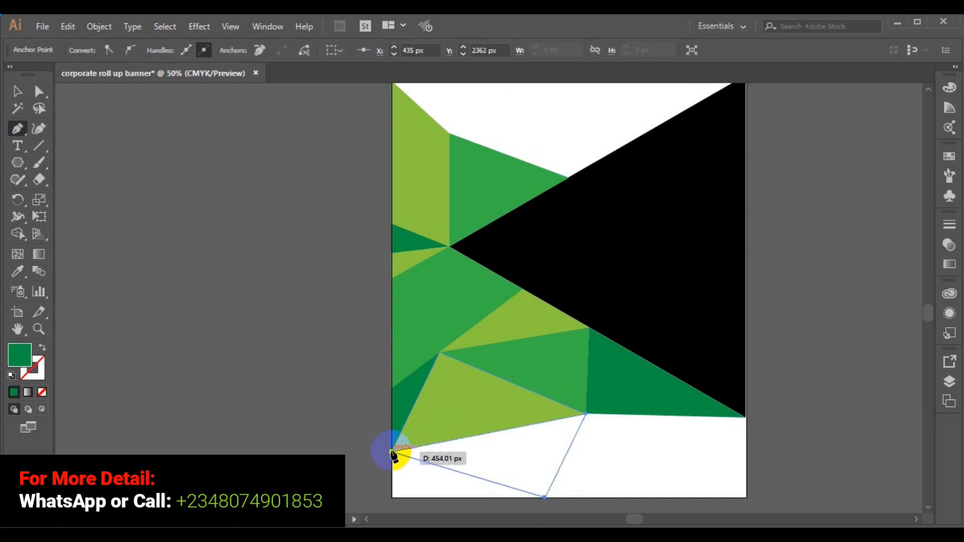
pyautogui.click(392, 452)
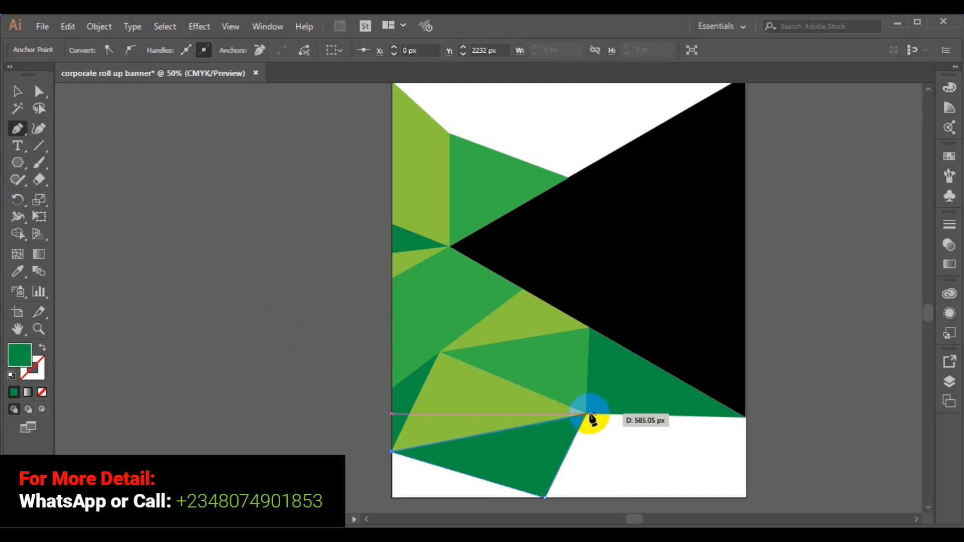
pyautogui.click(587, 415)
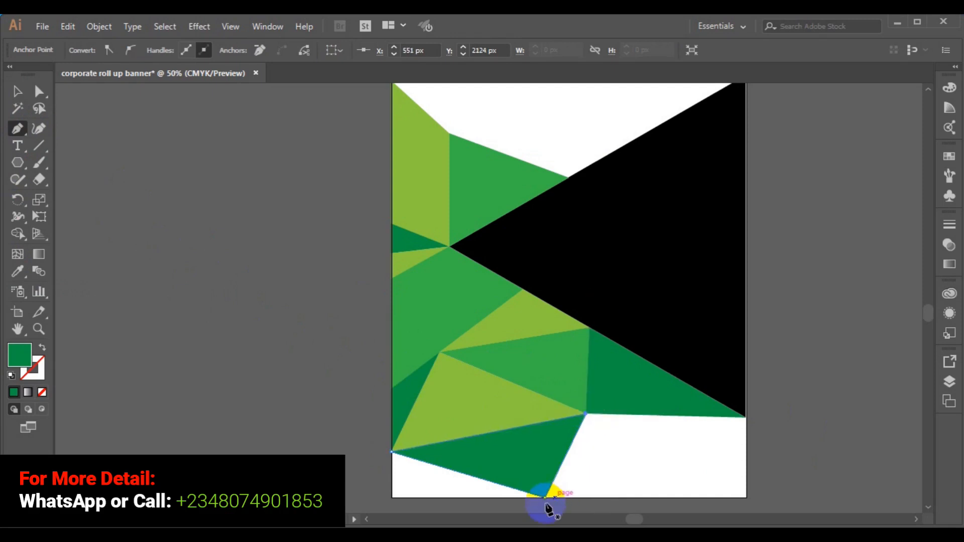
# Draw a closed Pen triangle filling the artboard's lower-left corner, through X 0, Y 2362 px, X 0, Y 2232 px and X 435, Y 2362 px
pyautogui.click(392, 498)
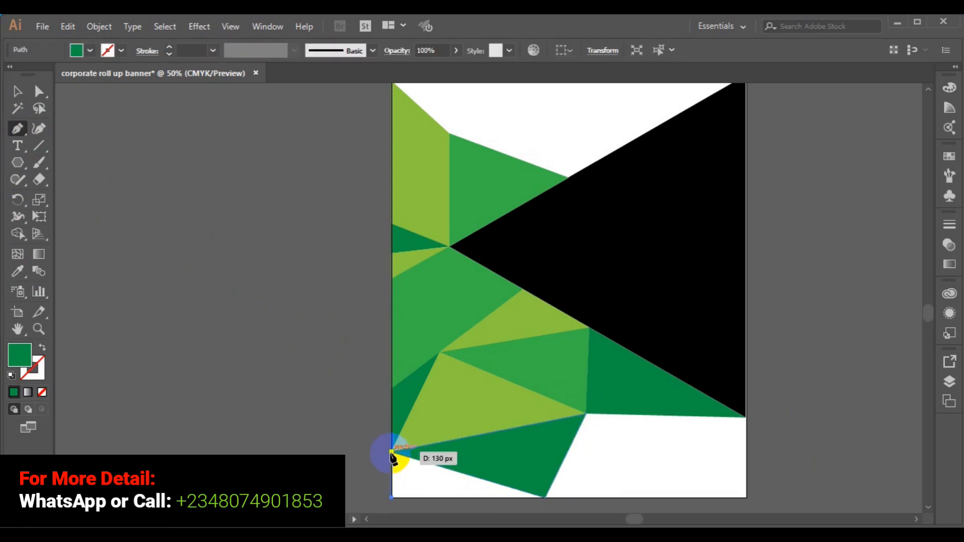
pyautogui.click(392, 452)
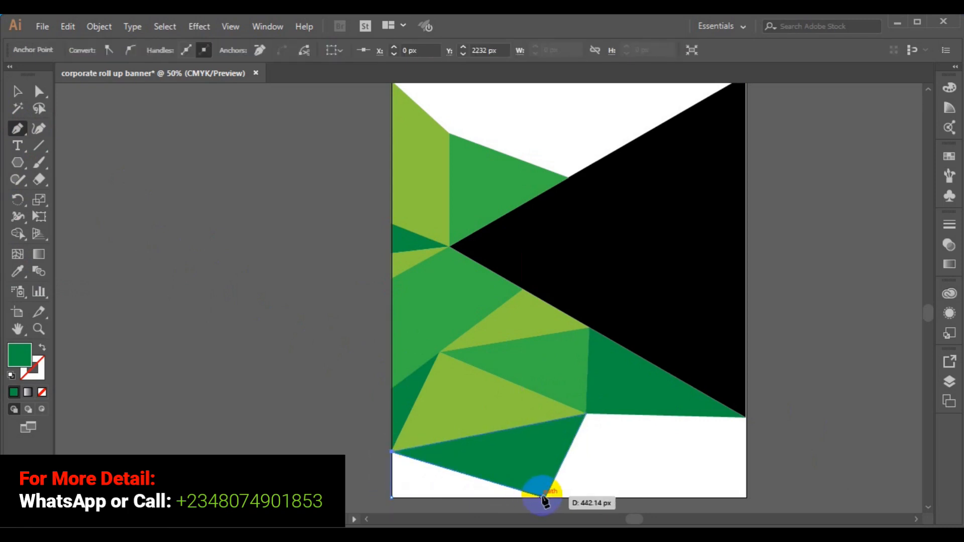
pyautogui.click(545, 498)
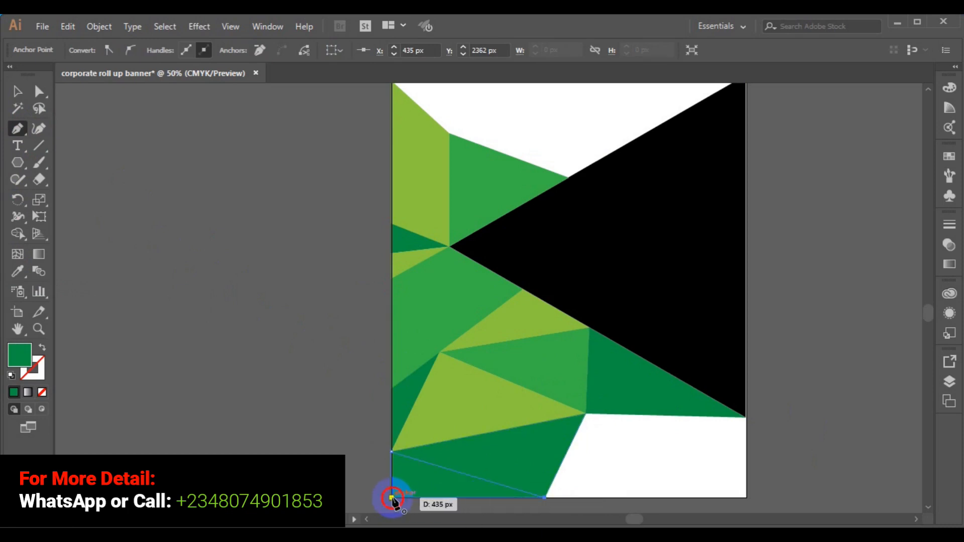
pyautogui.click(392, 498)
# Copy the light yellowish green of the lower large triangle onto the corner triangle with the Eyedropper and deselect it
pyautogui.click(24, 272)
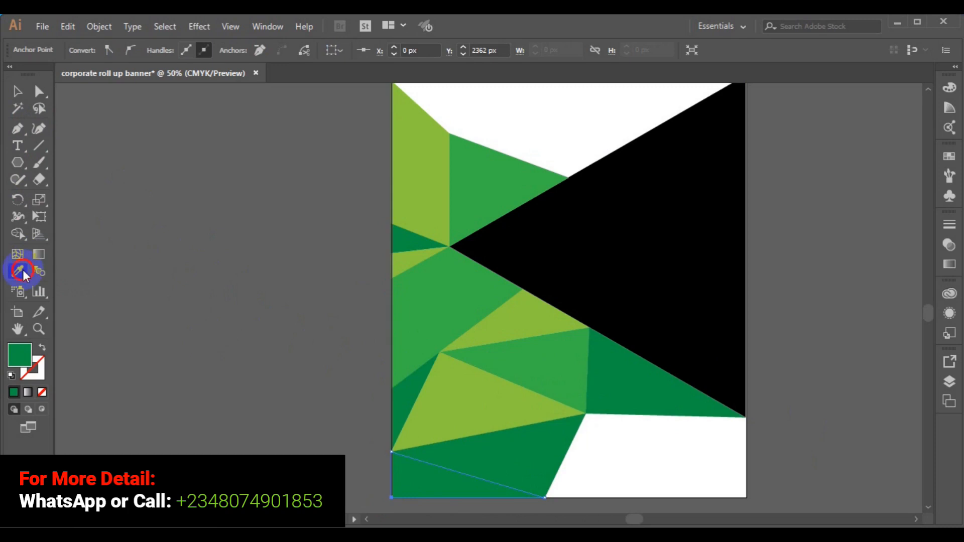
pyautogui.click(464, 410)
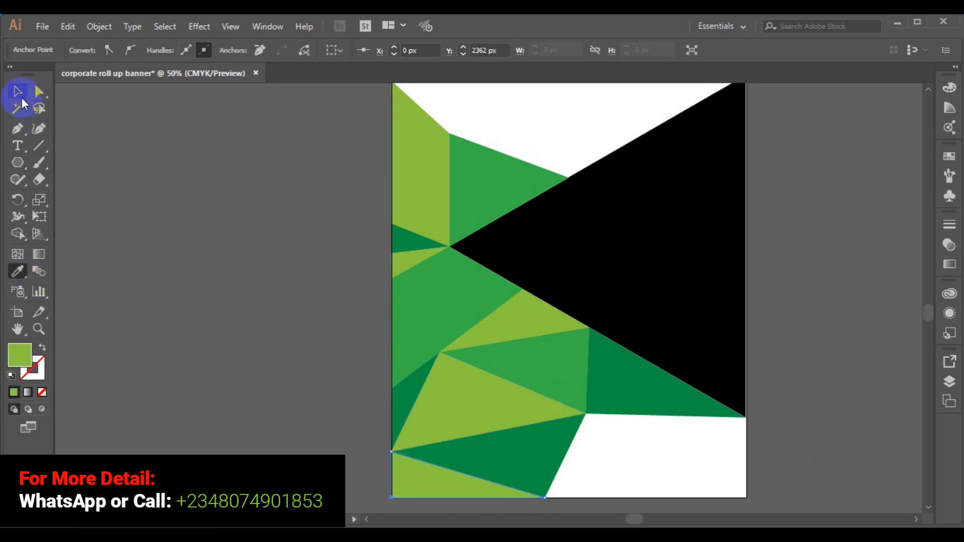
pyautogui.click(21, 97)
pyautogui.click(255, 287)
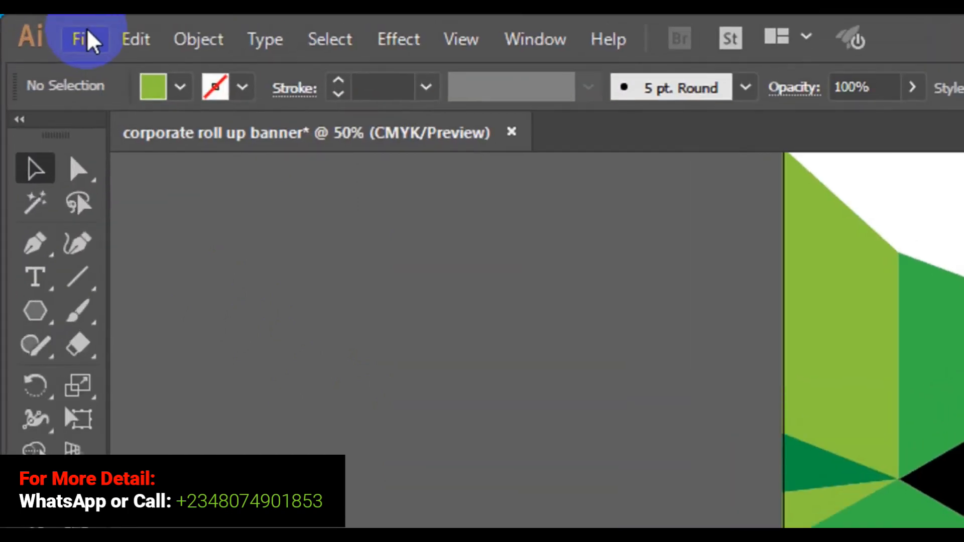
# Start placing an external image and open the freepik stockpoto folder on the Desktop
pyautogui.click(56, 30)
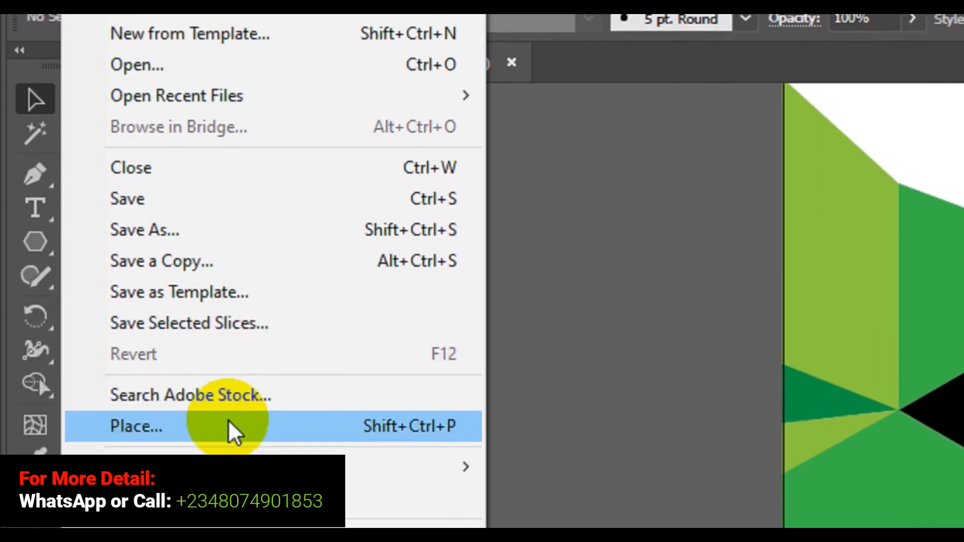
pyautogui.click(233, 428)
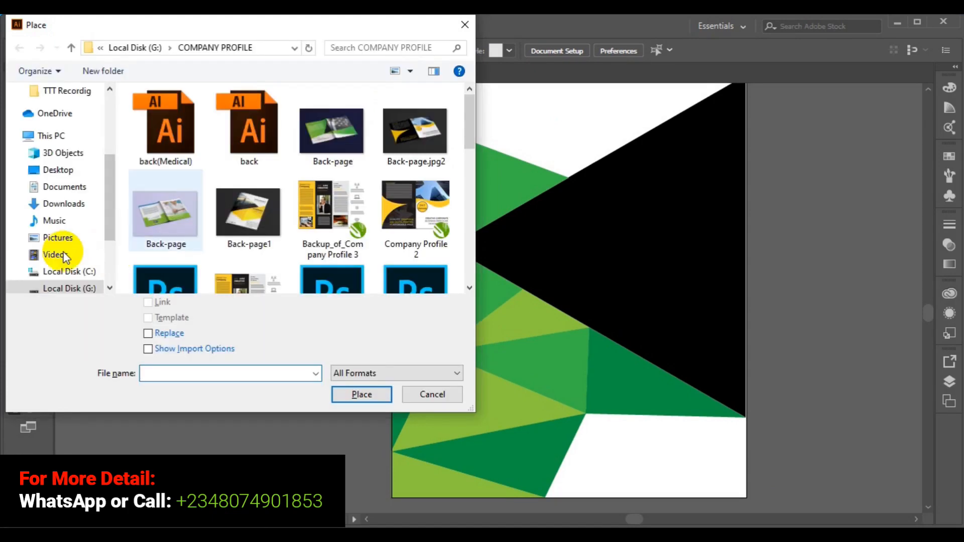
pyautogui.click(67, 172)
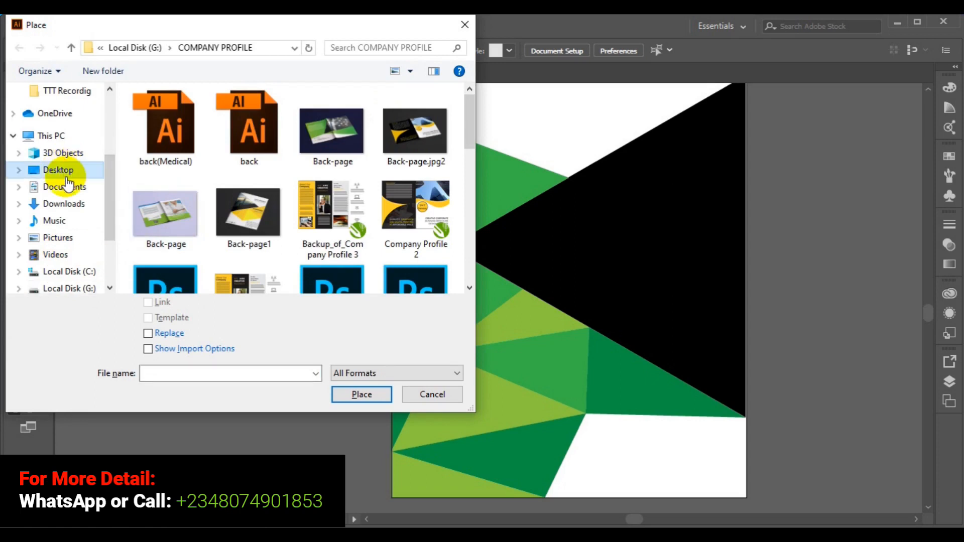
pyautogui.click(468, 289)
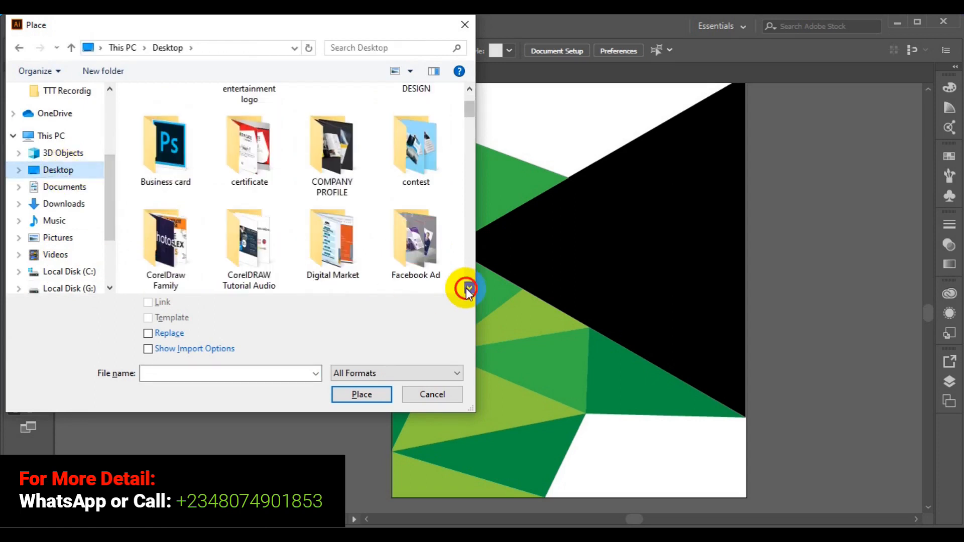
pyautogui.click(469, 289)
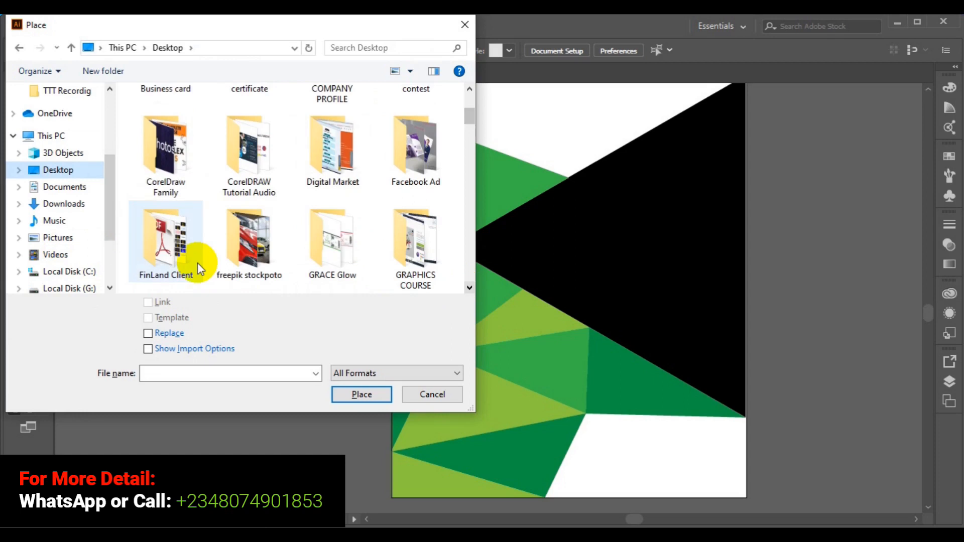
pyautogui.doubleClick(238, 269)
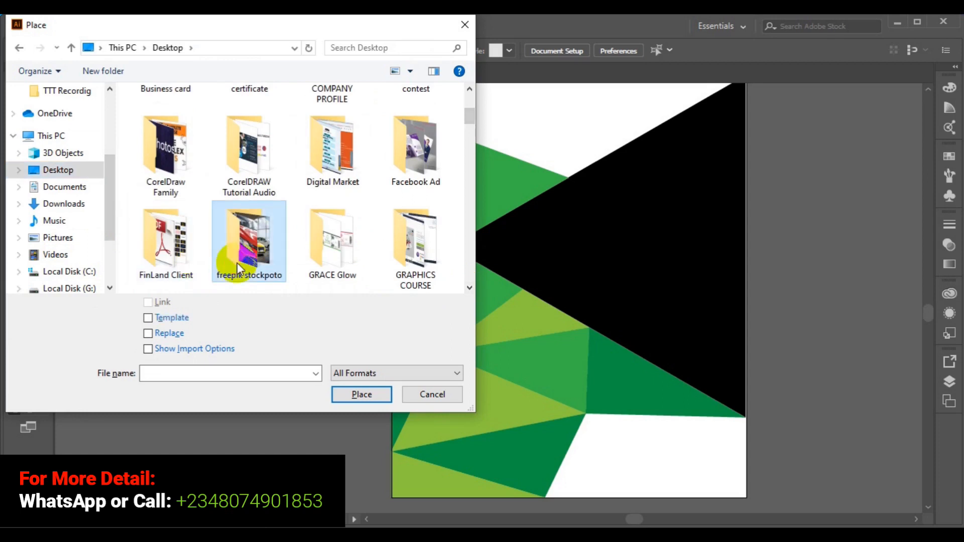
# Select the photos pexels-photo-288477 and pexels-photo-938959 together in the freepik stockpoto folder for placing
pyautogui.click(470, 286)
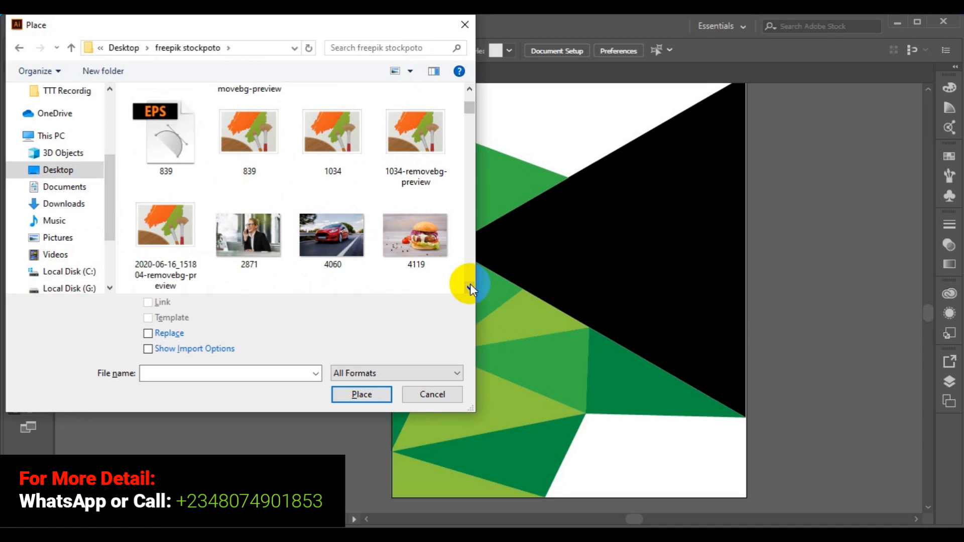
pyautogui.click(473, 92)
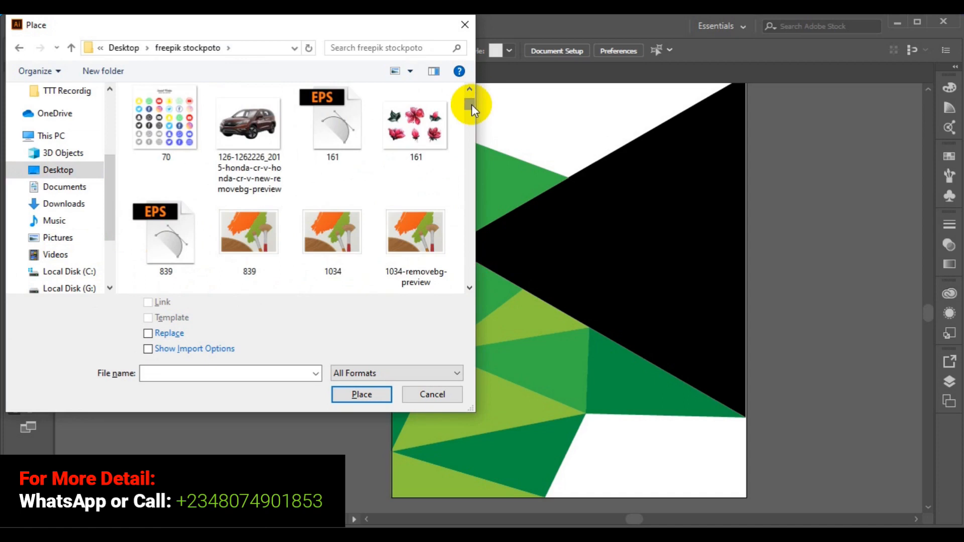
pyautogui.moveTo(472, 104); pyautogui.dragTo(475, 239)
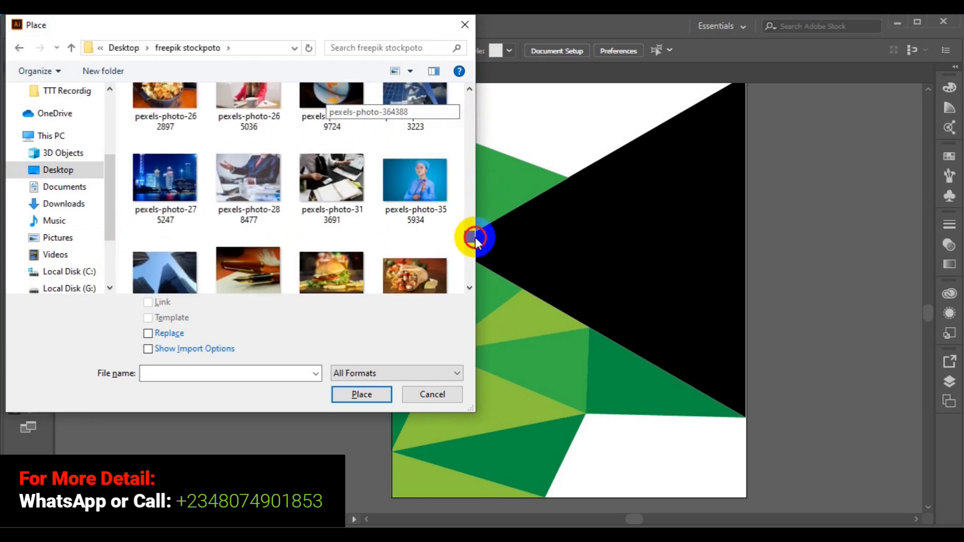
pyautogui.moveTo(475, 239)
pyautogui.mouseDown()
pyautogui.moveTo(474, 249)
pyautogui.moveTo(474, 233)
pyautogui.mouseUp()
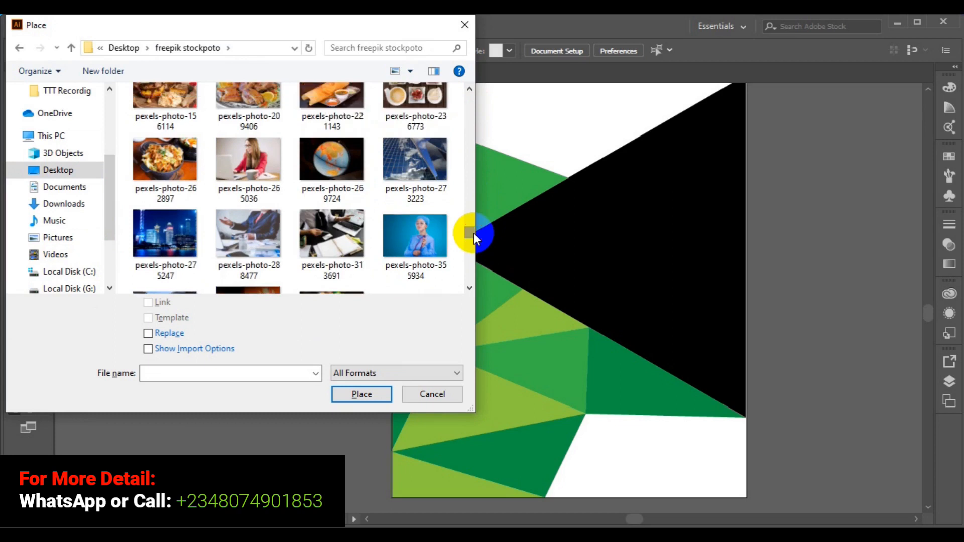
pyautogui.click(221, 270)
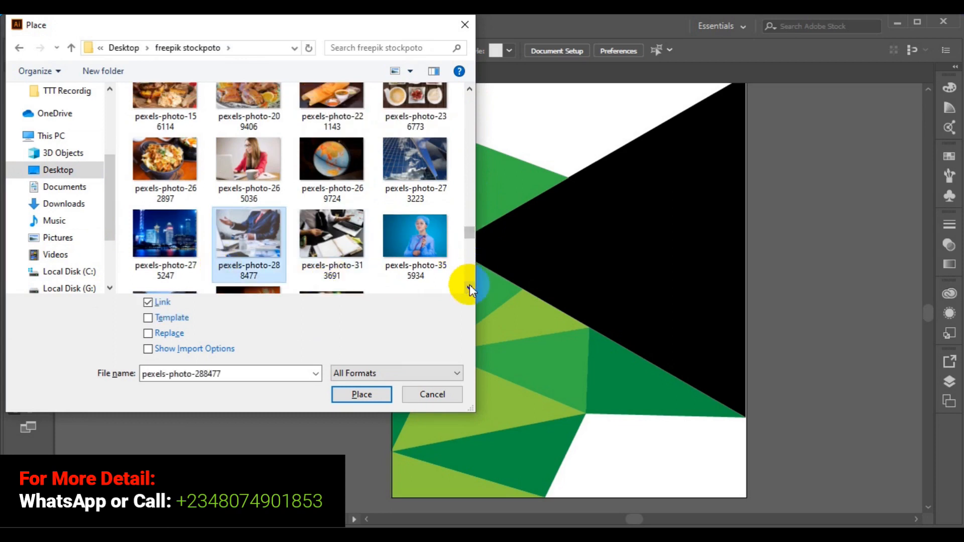
pyautogui.scroll(-5, 469, 284)
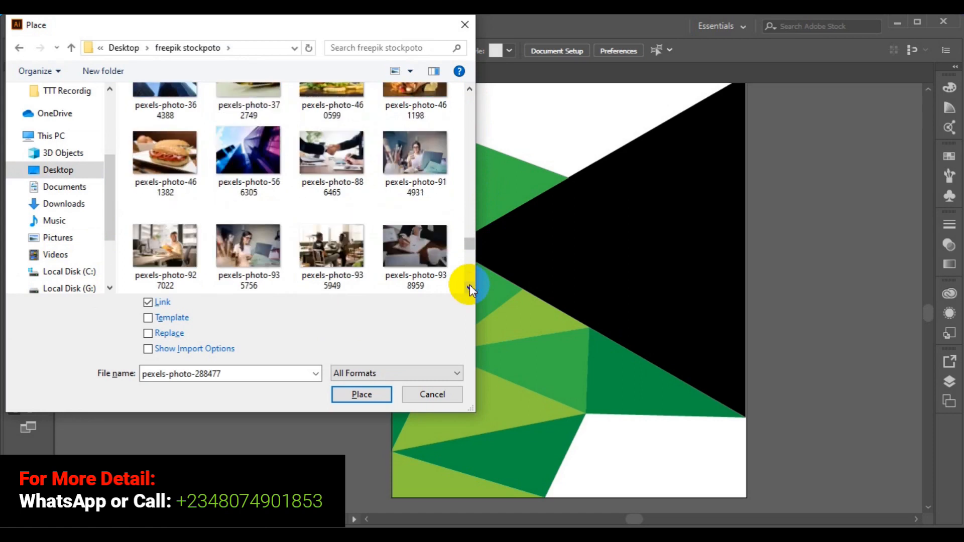
pyautogui.scroll(-2, 469, 284)
pyautogui.keyDown('ctrl'); pyautogui.click(423, 153); pyautogui.keyUp('ctrl')
# Add wp2019353 to the photo selection and load the three images for placing as linked files
pyautogui.scroll(-5, 468, 285)
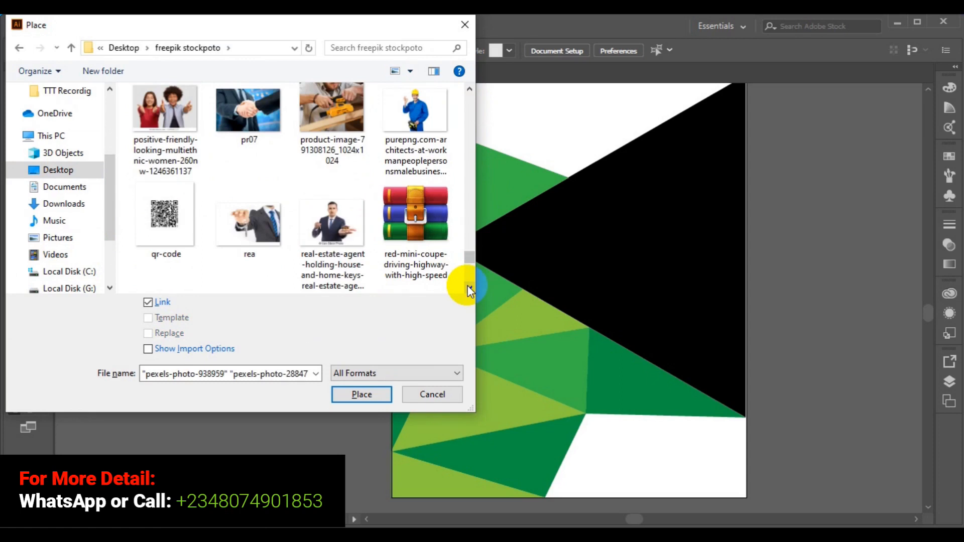
pyautogui.scroll(-3, 468, 285)
pyautogui.scroll(-3, 468, 286)
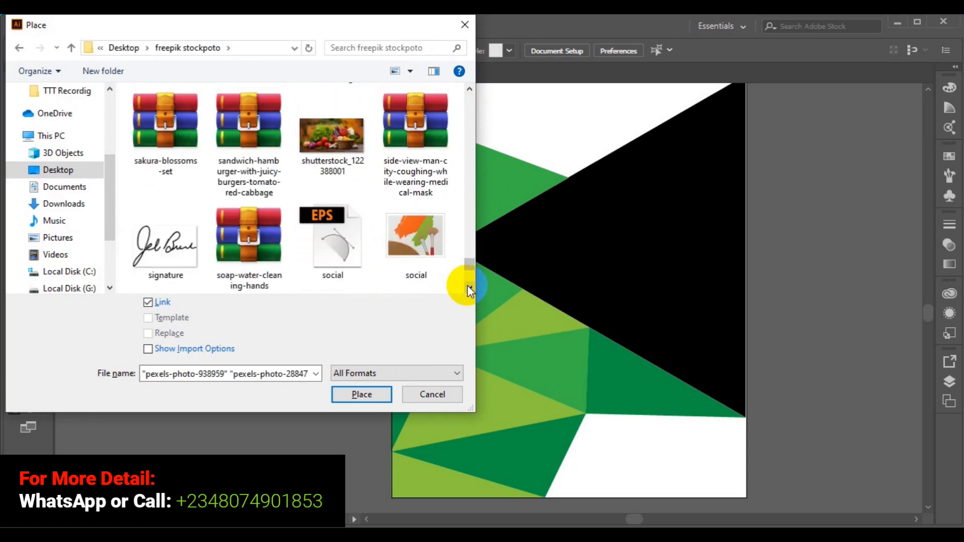
pyautogui.scroll(-3, 468, 285)
pyautogui.scroll(-3, 467, 285)
pyautogui.scroll(-3, 468, 285)
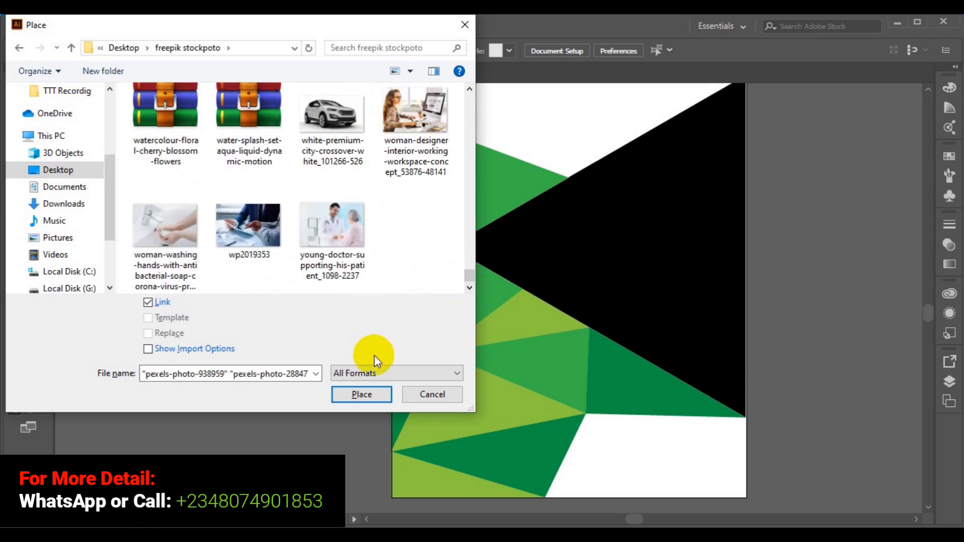
pyautogui.keyDown('ctrl'); pyautogui.click(253, 230); pyautogui.keyUp('ctrl')
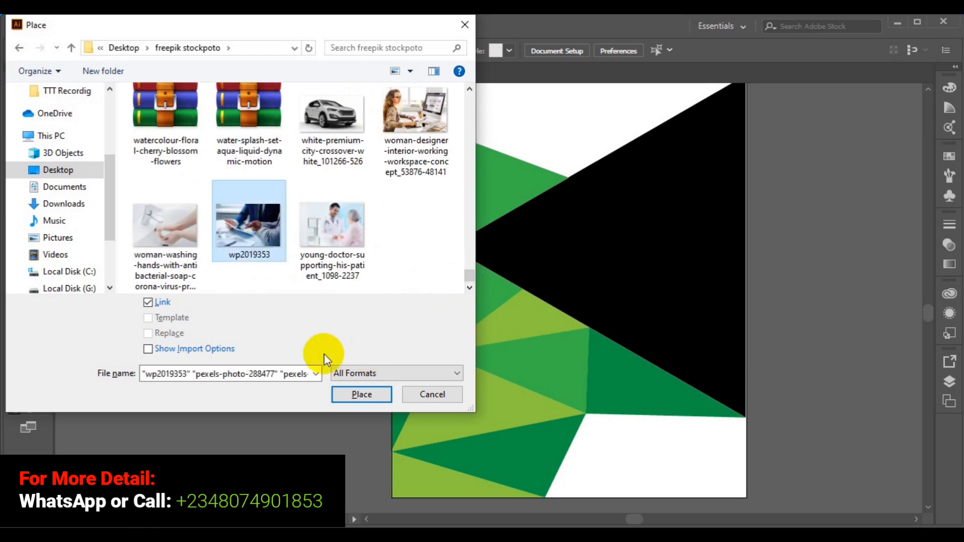
pyautogui.click(352, 394)
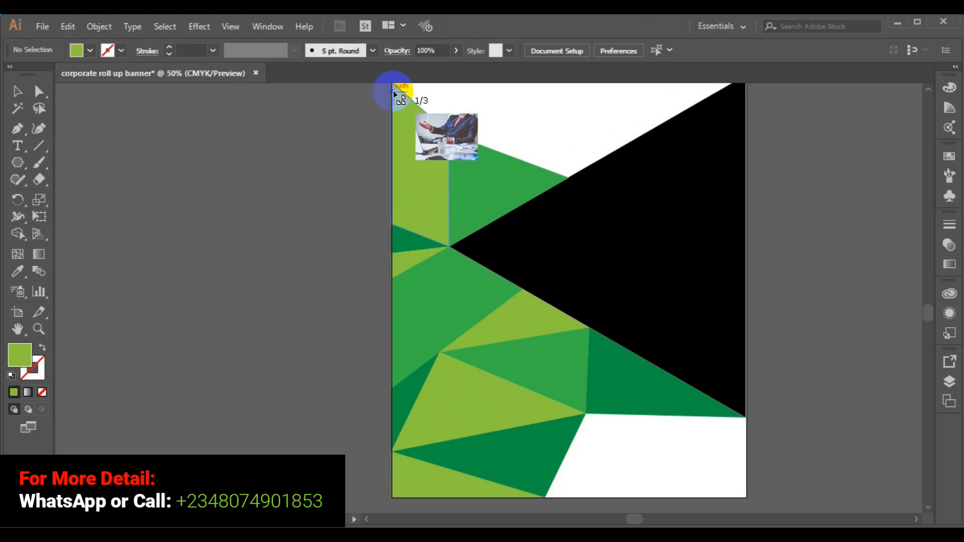
# Place pexels-photo-288477 as a small thumbnail, pexels-photo-938959 large over the artboard, and wp2019353 about 1124 px wide across the banner
pyautogui.moveTo(393, 90); pyautogui.dragTo(431, 120)
pyautogui.moveTo(451, 135); pyautogui.dragTo(787, 467)
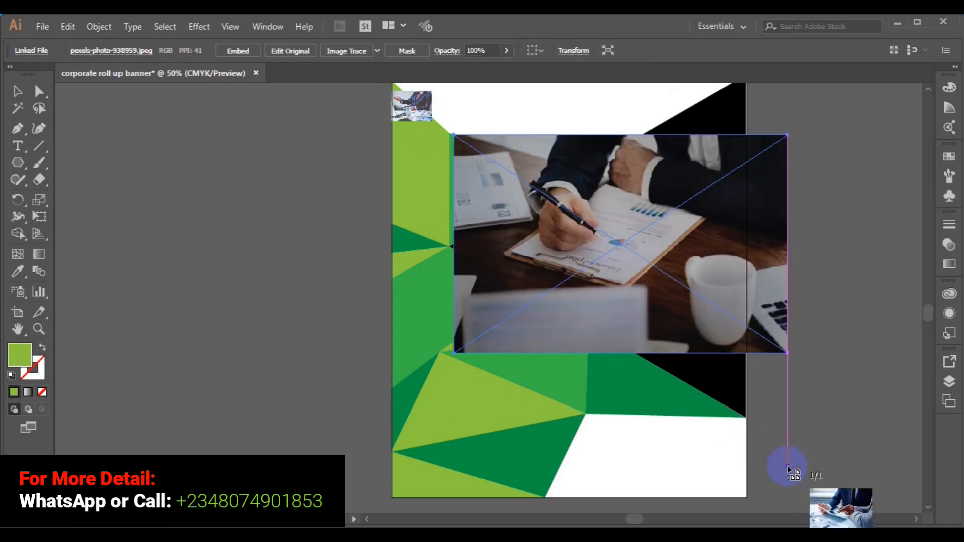
pyautogui.moveTo(356, 318); pyautogui.dragTo(702, 454)
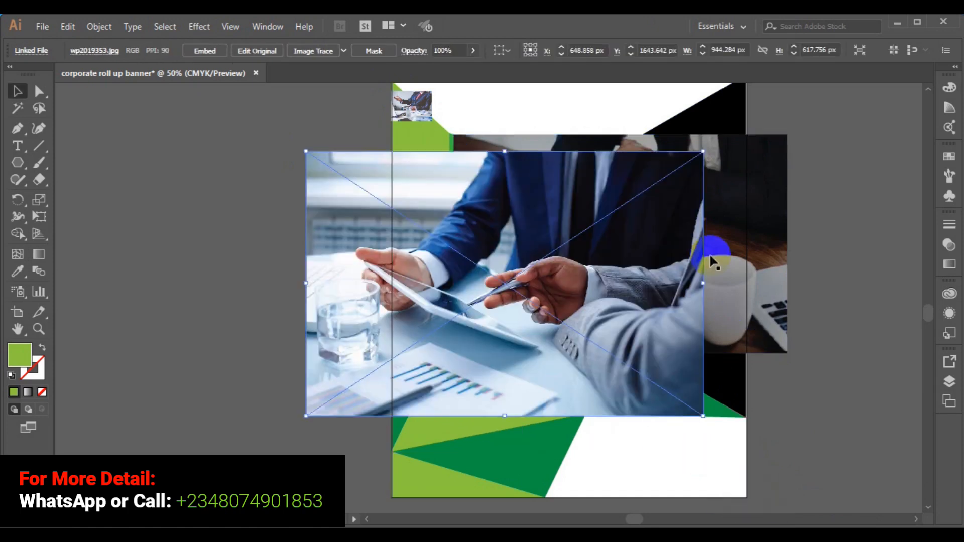
# Move the dark desk photo and the small thumbnail photo off the artboard onto the pasteboard beside it
pyautogui.click(712, 260)
pyautogui.moveTo(734, 244); pyautogui.dragTo(204, 203)
pyautogui.moveTo(406, 110); pyautogui.dragTo(161, 401)
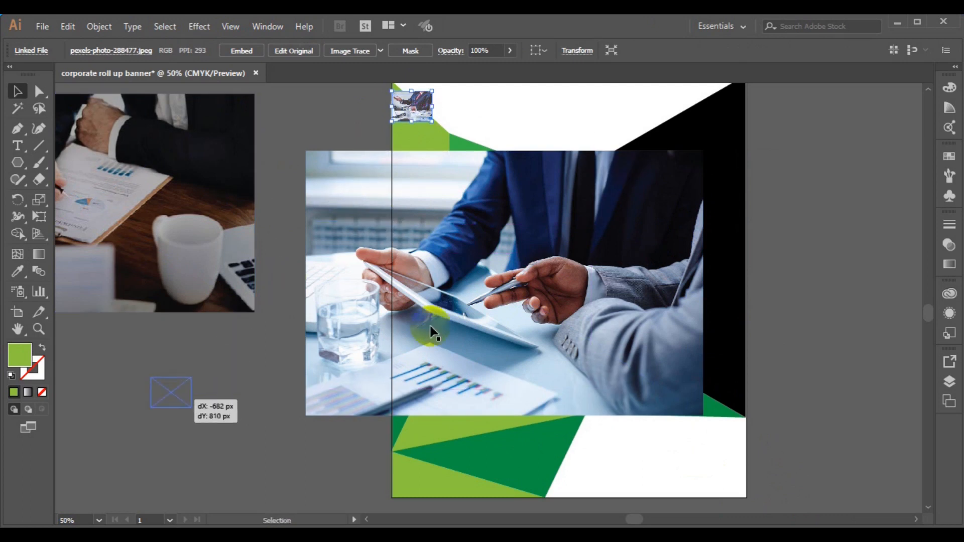
# Enlarge the tablet photo wp2019353 proportionally to about 1312 by 874 px and centre it near X 605, Y 1696.5 px over the triangle
pyautogui.click(522, 295)
pyautogui.moveTo(530, 279); pyautogui.dragTo(607, 239)
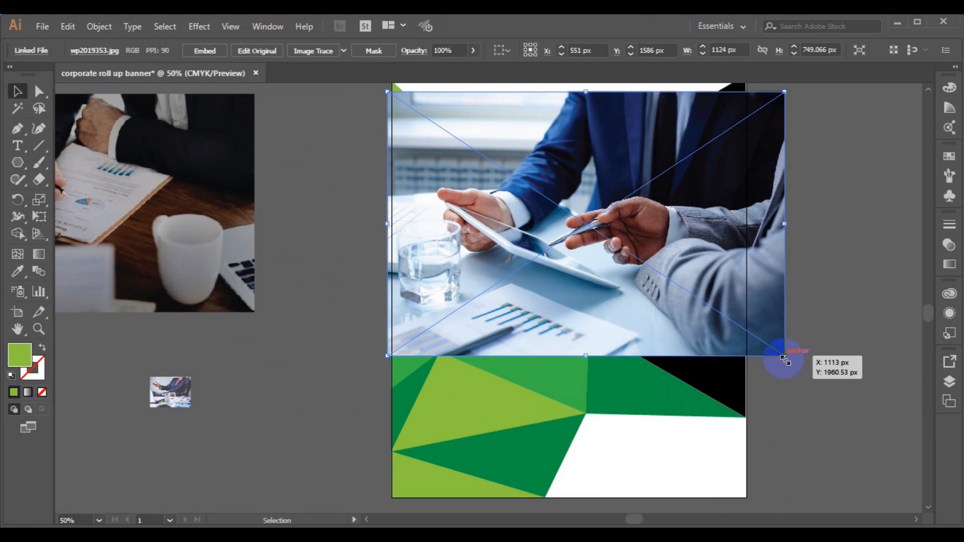
pyautogui.moveTo(784, 360); pyautogui.dragTo(819, 383)
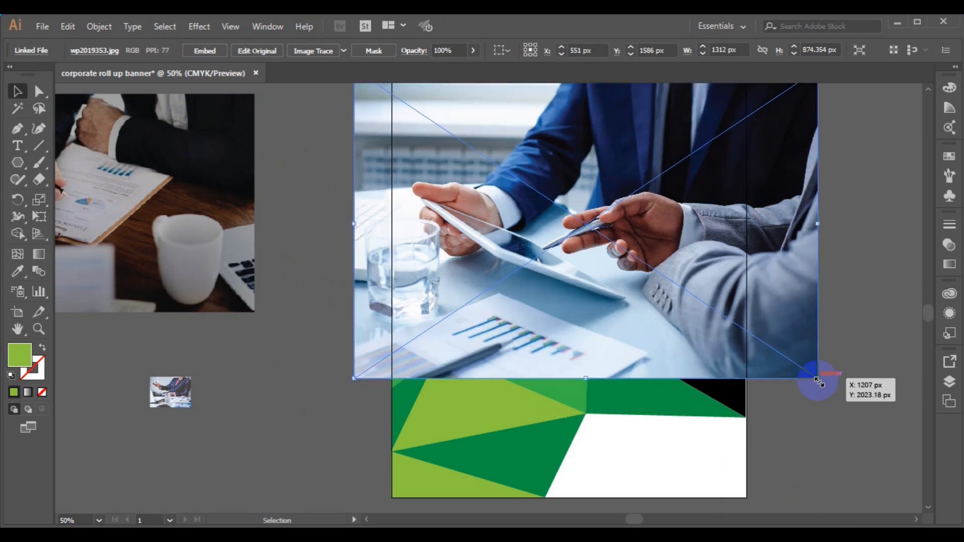
pyautogui.moveTo(633, 277); pyautogui.dragTo(645, 301)
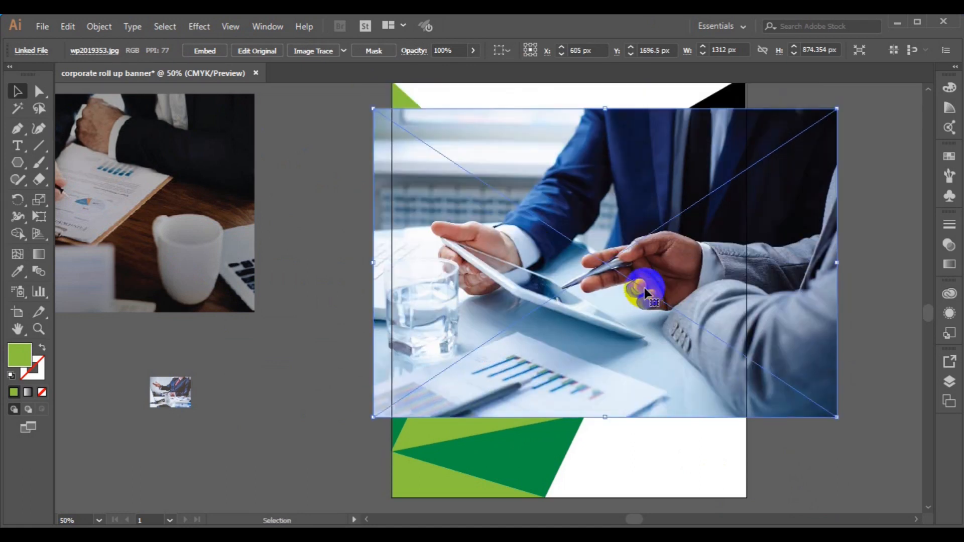
# Select the black triangle behind the tablet photo and bring it to the front
pyautogui.click(716, 103)
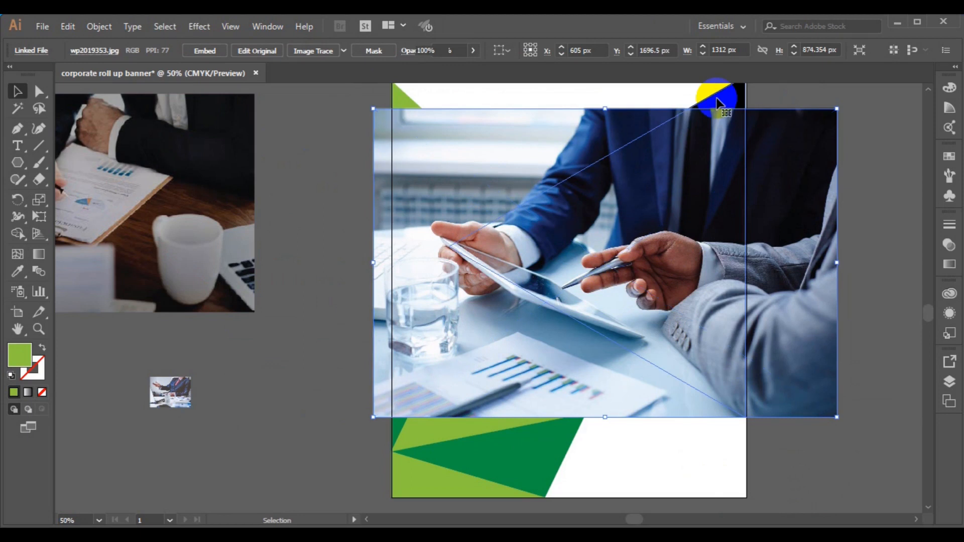
pyautogui.rightClick(718, 104)
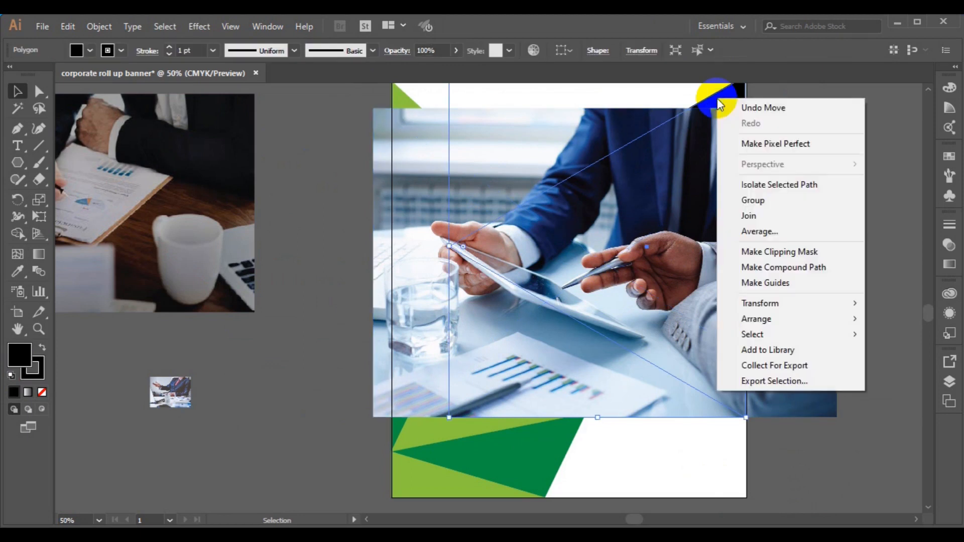
pyautogui.moveTo(763, 320)
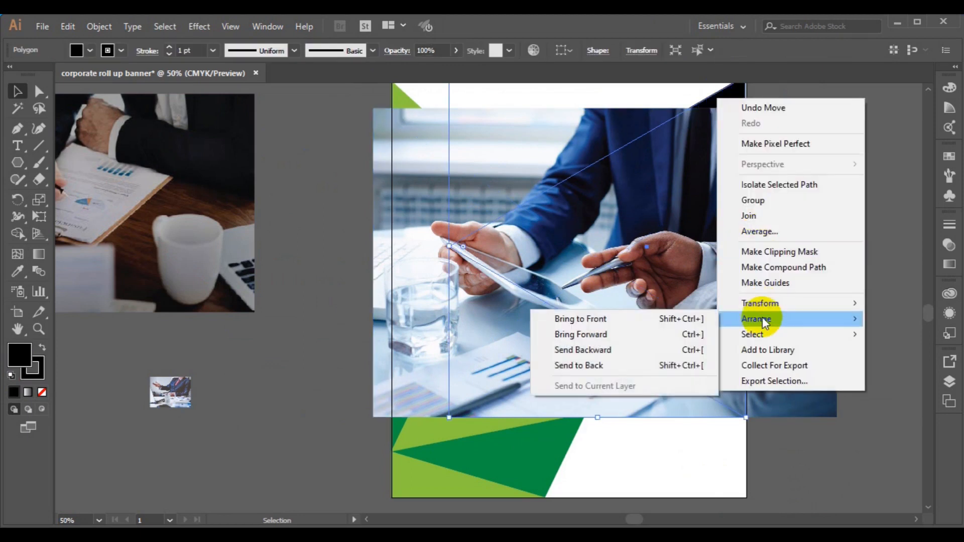
pyautogui.click(670, 319)
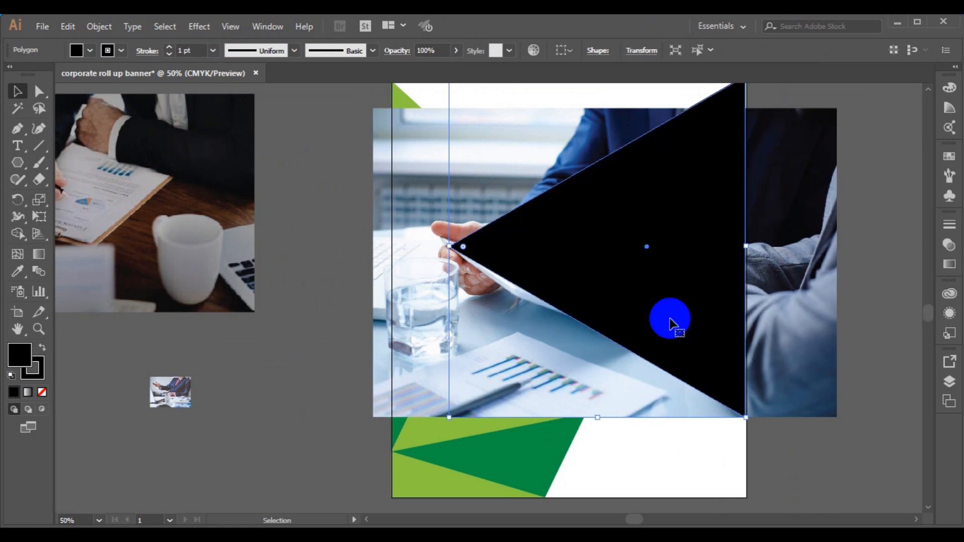
# Enlarge the tablet photo to about 1396 by 930 px and reposition it behind the black triangle near X 707, Y 1628 px
pyautogui.click(489, 356)
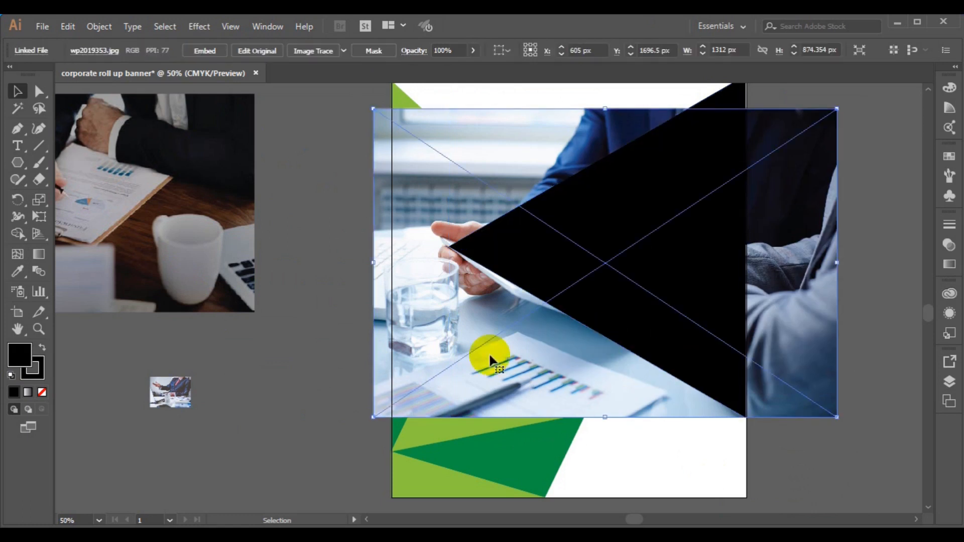
pyautogui.moveTo(489, 356); pyautogui.dragTo(513, 351)
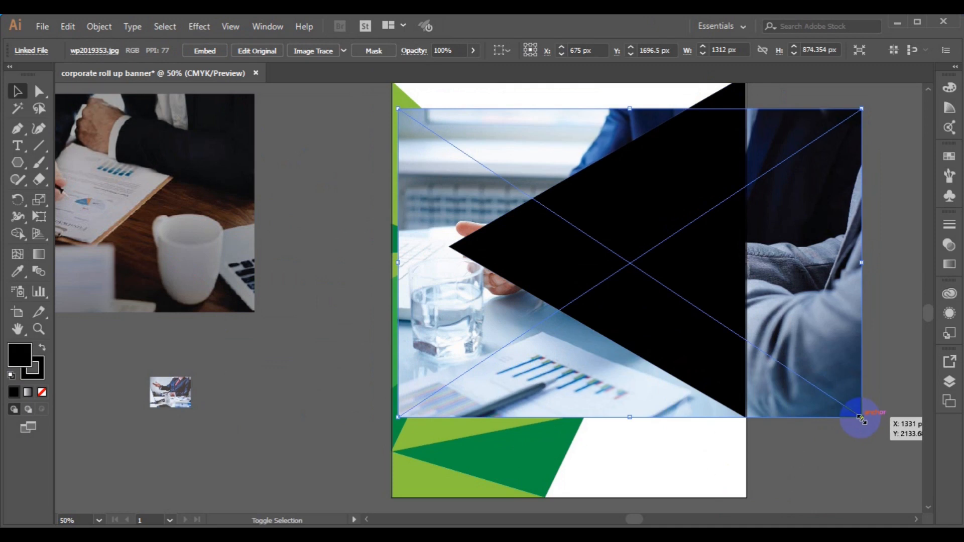
pyautogui.moveTo(861, 418); pyautogui.dragTo(876, 441)
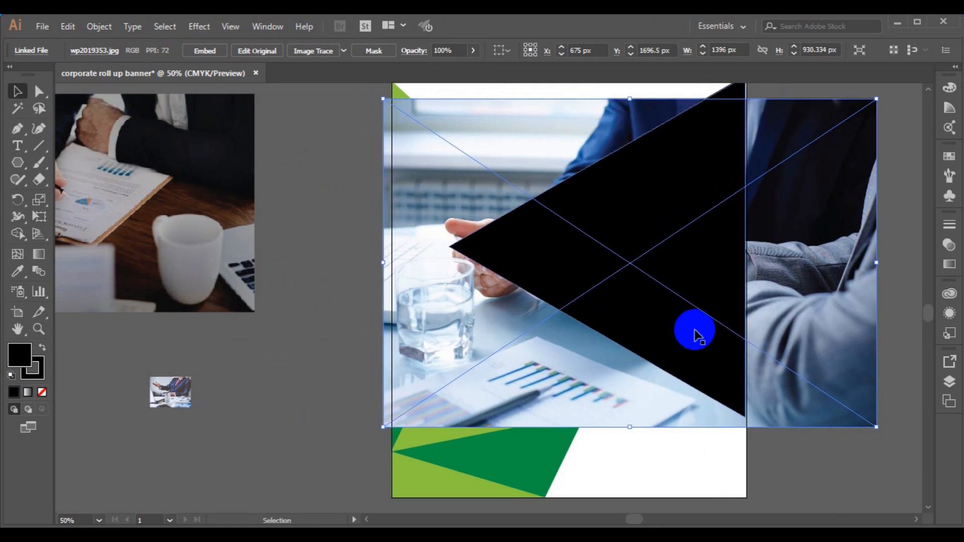
pyautogui.moveTo(696, 332); pyautogui.dragTo(707, 329)
pyautogui.hotkey('ctrl', 'z')
pyautogui.click(803, 300)
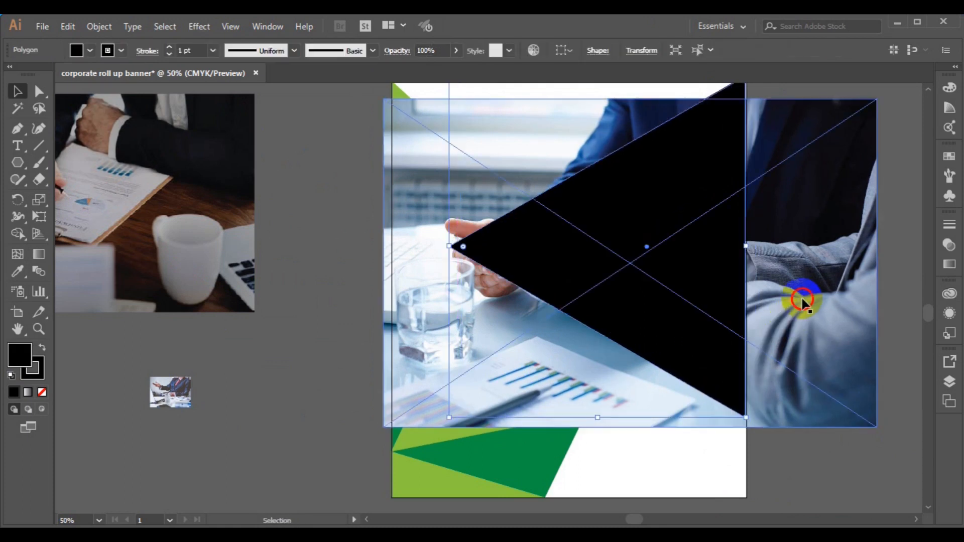
pyautogui.moveTo(803, 300); pyautogui.dragTo(813, 276)
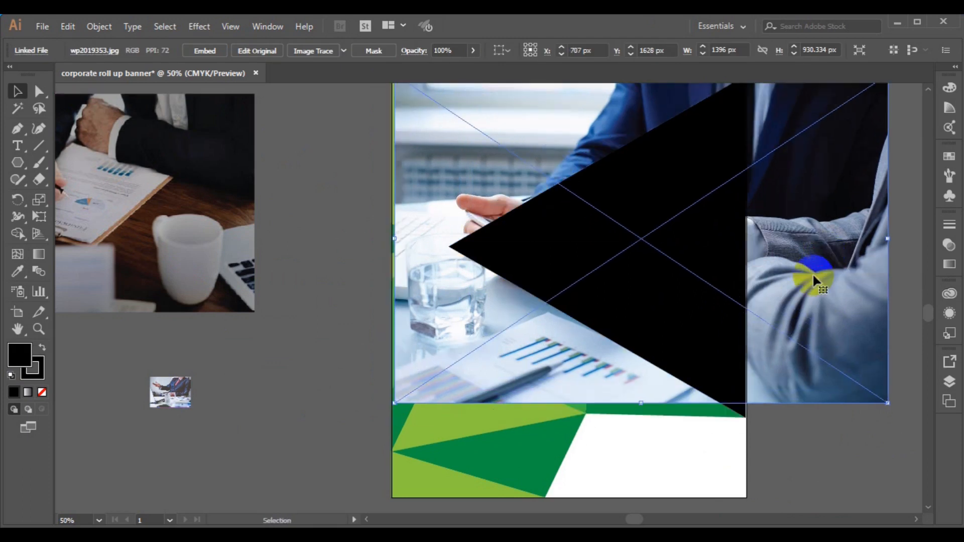
# Lower the tablet photo to about Y 1651 px and scale it to about 1444 by 962 px to cover the triangle's height
pyautogui.hotkey('ctrl', '-')
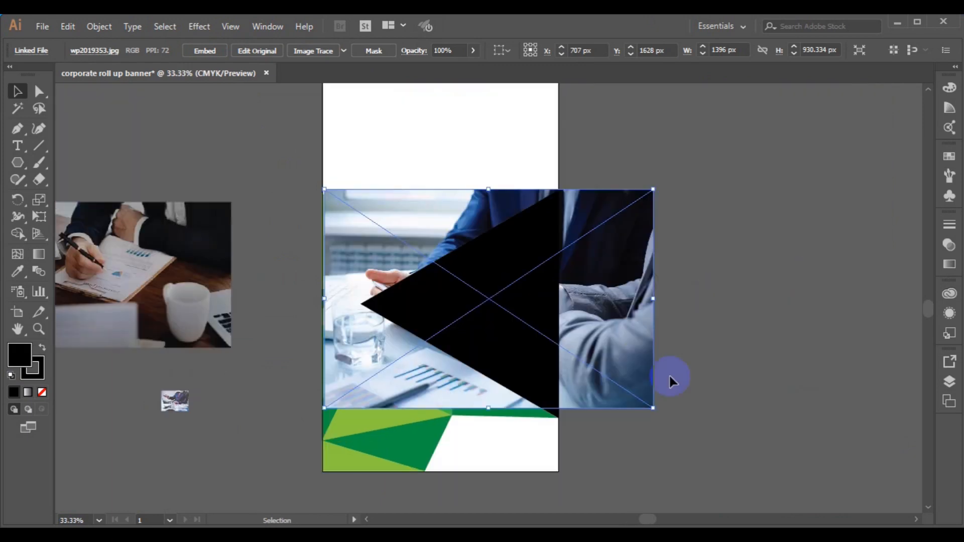
pyautogui.click(621, 311)
pyautogui.moveTo(621, 311); pyautogui.dragTo(621, 319)
pyautogui.moveTo(652, 414); pyautogui.dragTo(661, 420)
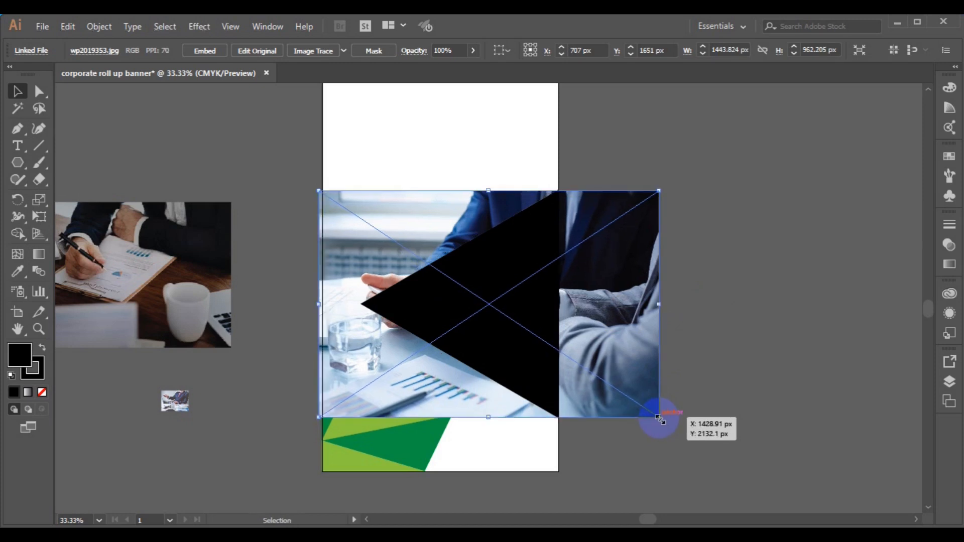
# Clip the tablet photo into the black triangle with a clipping mask and deselect it
pyautogui.keyDown('shift'); pyautogui.click(543, 379); pyautogui.keyUp('shift')
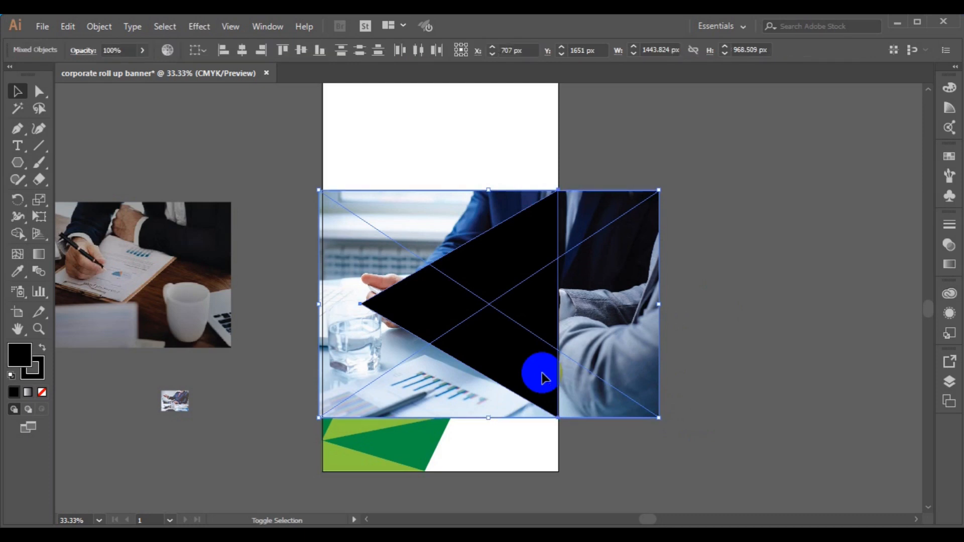
pyautogui.rightClick(544, 380)
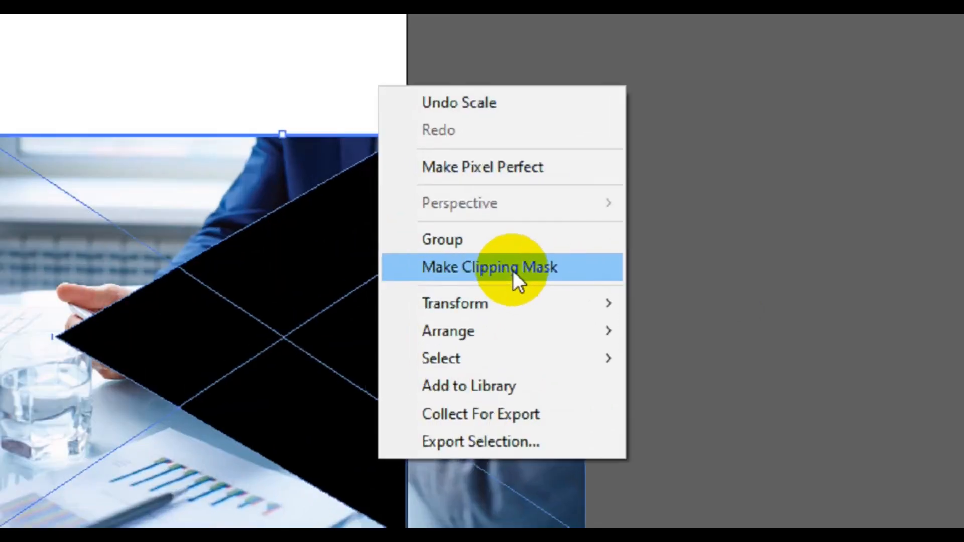
pyautogui.click(483, 271)
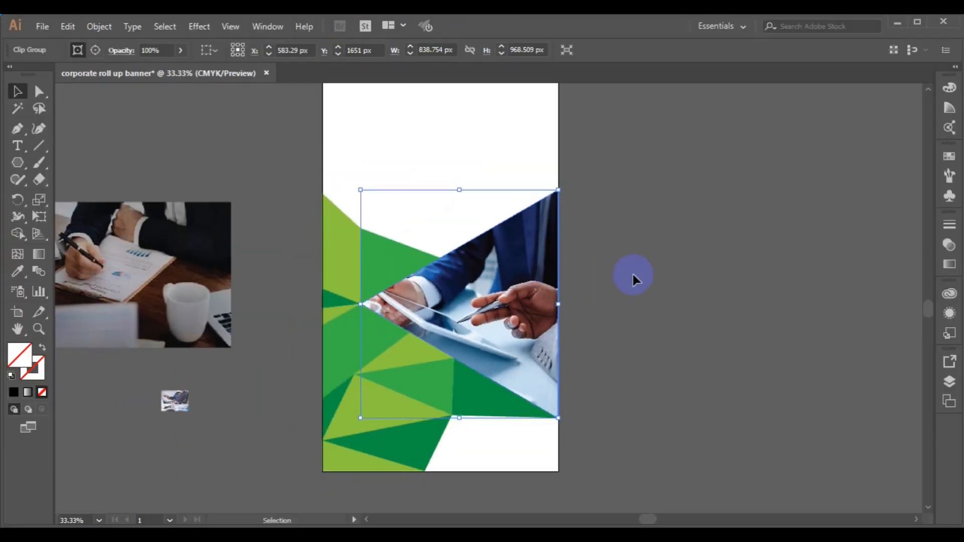
pyautogui.click(660, 286)
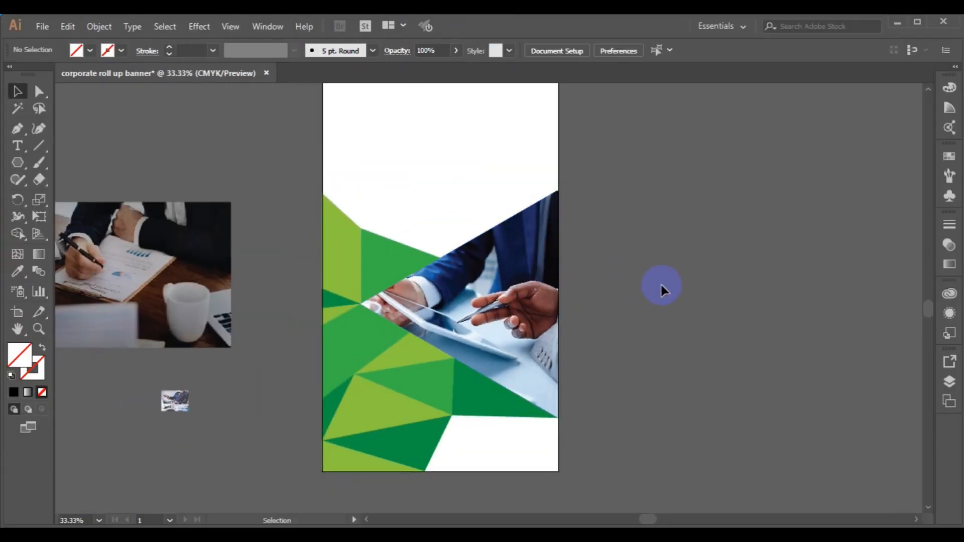
# Try deleting the dark desk photo from the pasteboard and undo the deletion
pyautogui.click(167, 309)
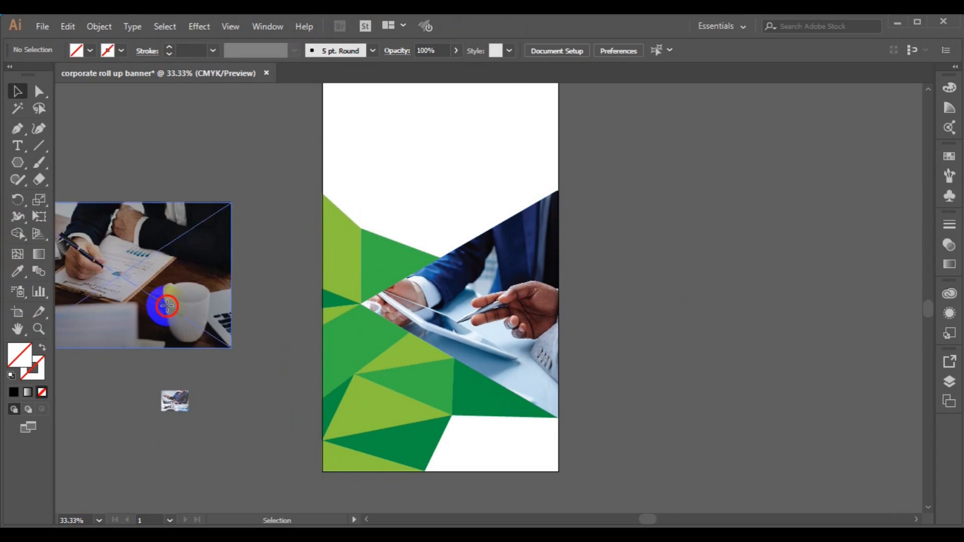
pyautogui.press('Delete')
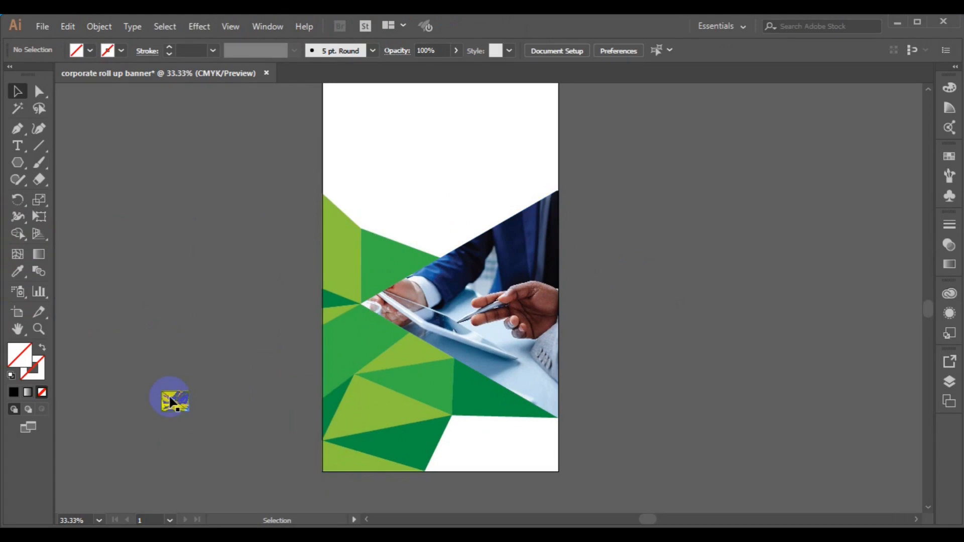
pyautogui.hotkey('ctrl', 'z')
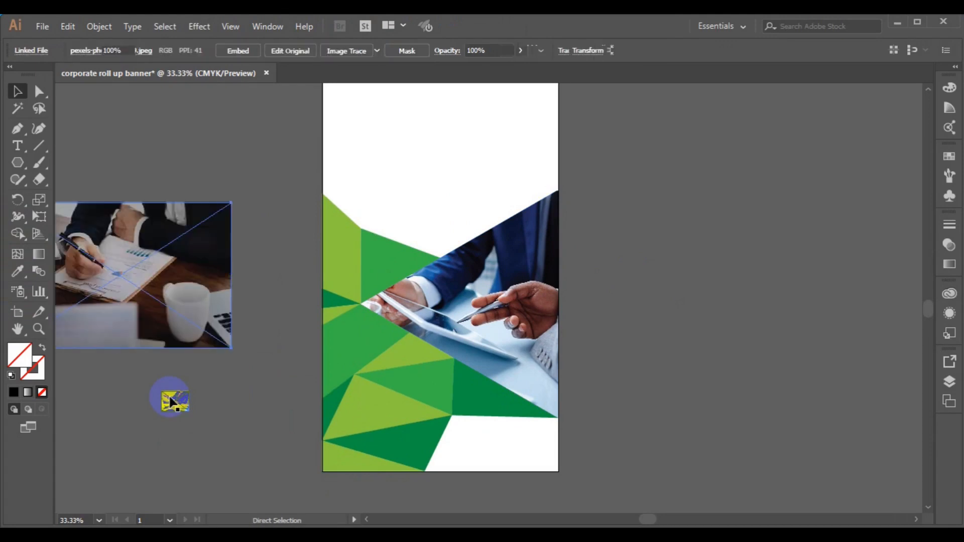
# Undo the tablet photo's clipping mask and its last enlargement behind the black triangle
pyautogui.hotkey('ctrl', 'z')
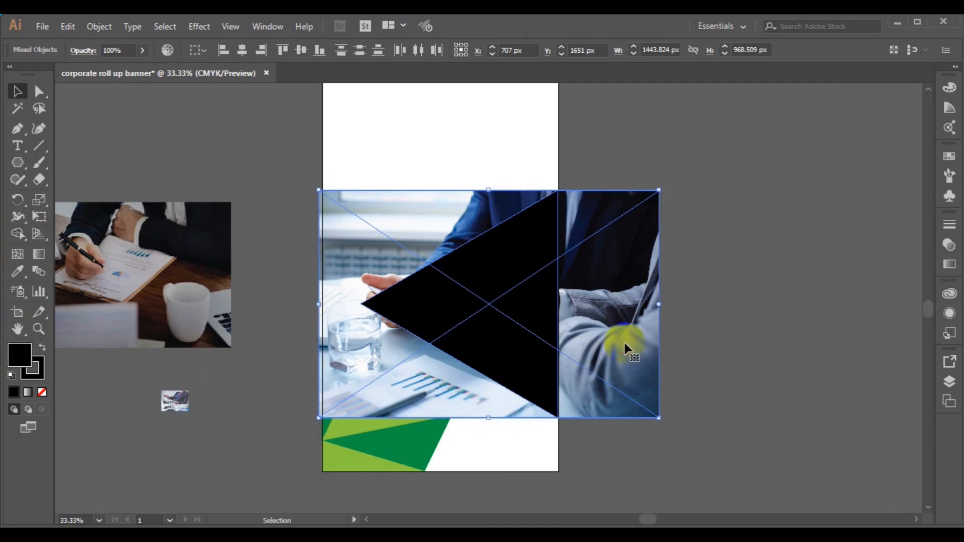
pyautogui.moveTo(625, 344); pyautogui.dragTo(616, 345)
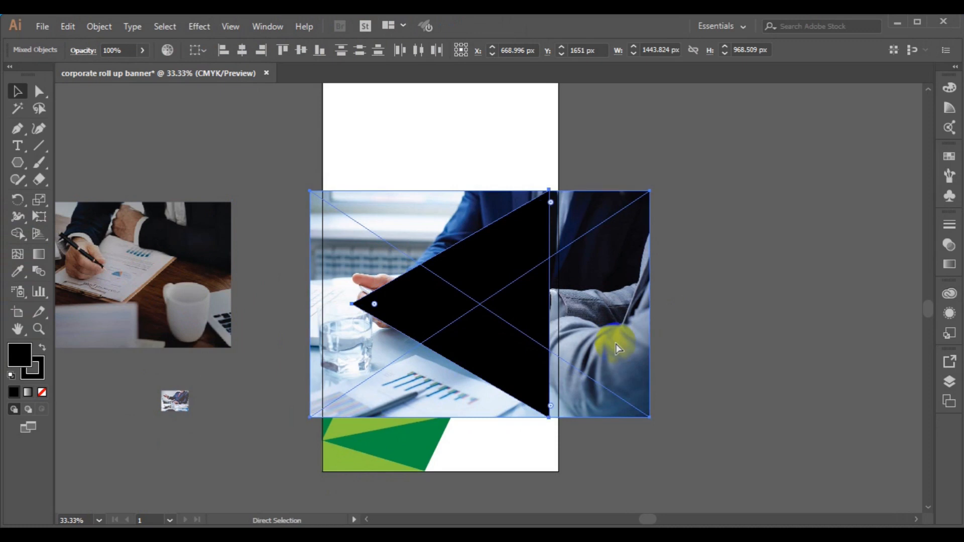
pyautogui.hotkey('ctrl', 'z')
pyautogui.hotkey('ctrl', 'z')
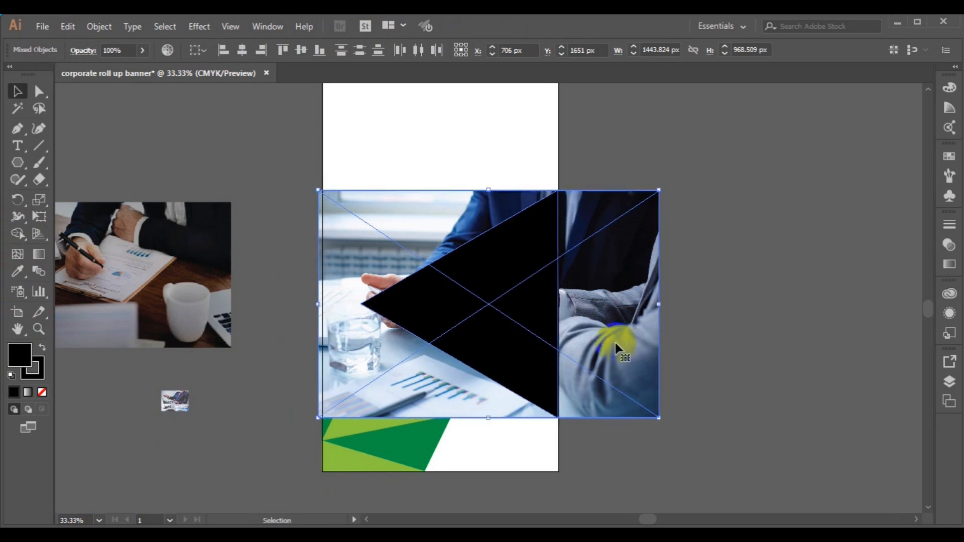
pyautogui.hotkey('ctrl', 'z')
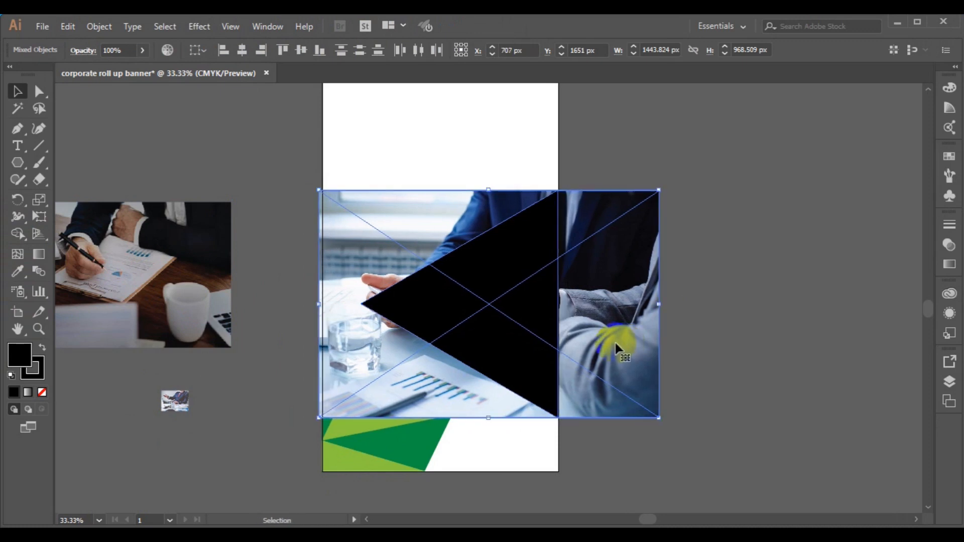
pyautogui.hotkey('ctrl', 'z')
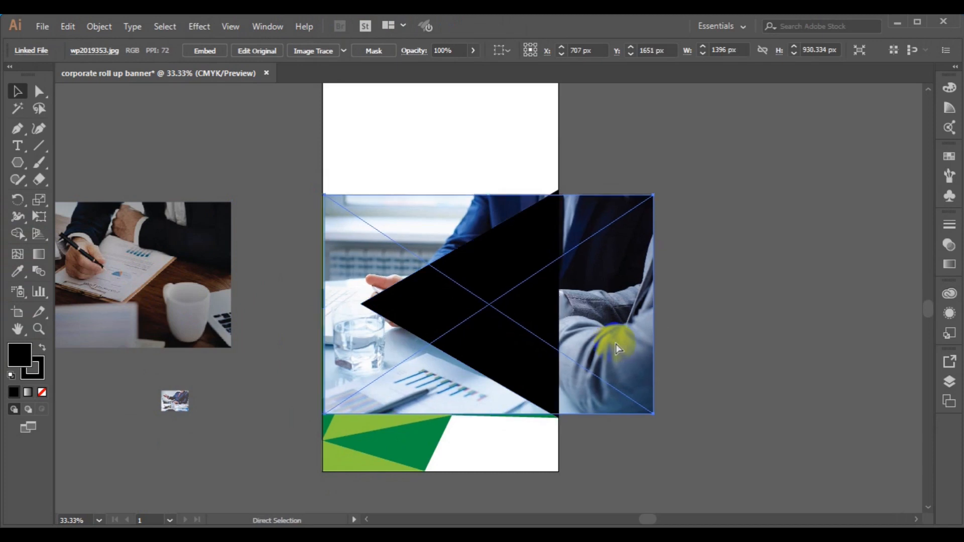
# Scale the tablet photo to about 1453 by 969 px and reposition it behind the black triangle near X 656, Y 1651 px
pyautogui.moveTo(615, 344); pyautogui.dragTo(600, 346)
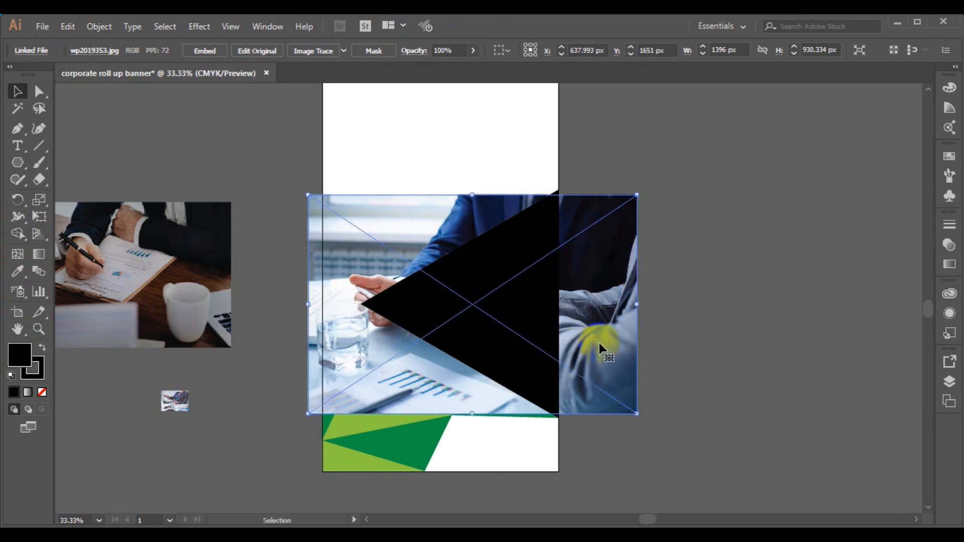
pyautogui.moveTo(637, 414); pyautogui.dragTo(646, 421)
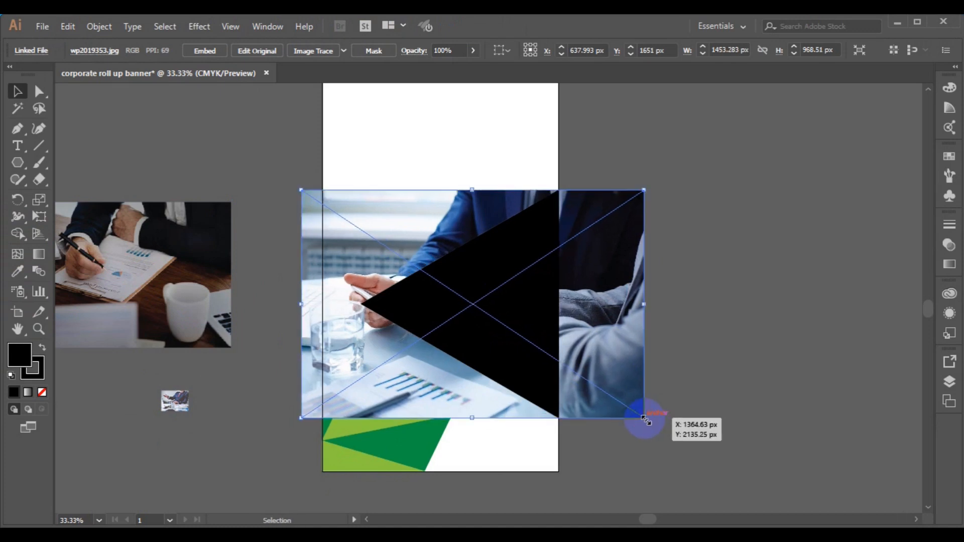
pyautogui.moveTo(351, 333); pyautogui.dragTo(357, 343)
# Clip the repositioned tablet photo into the black triangle with a clipping mask and deselect it
pyautogui.keyDown('shift'); pyautogui.click(425, 307); pyautogui.keyUp('shift')
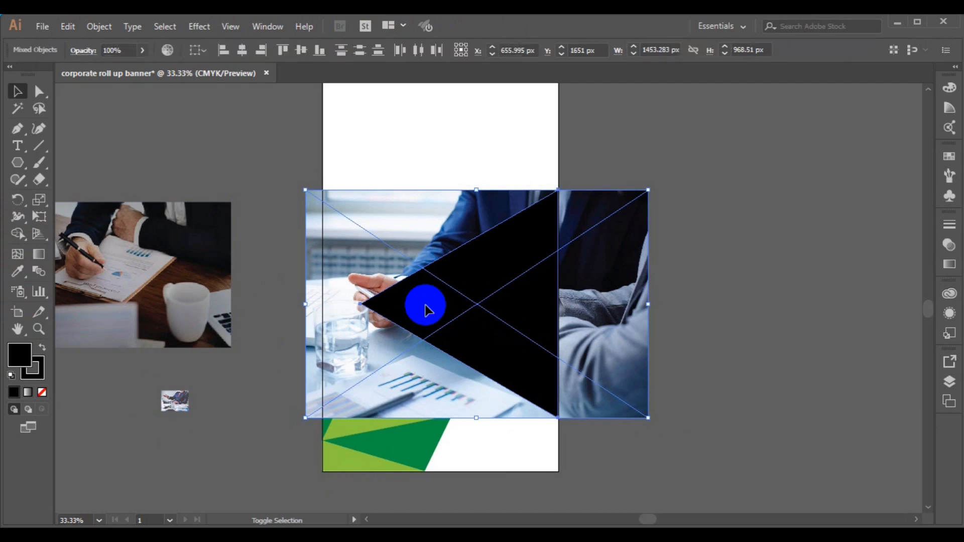
pyautogui.rightClick(426, 307)
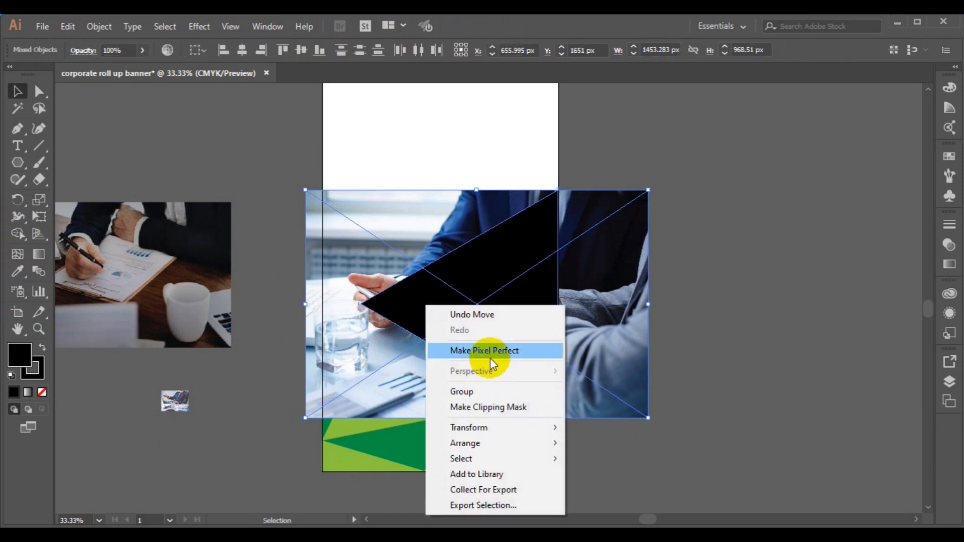
pyautogui.click(483, 407)
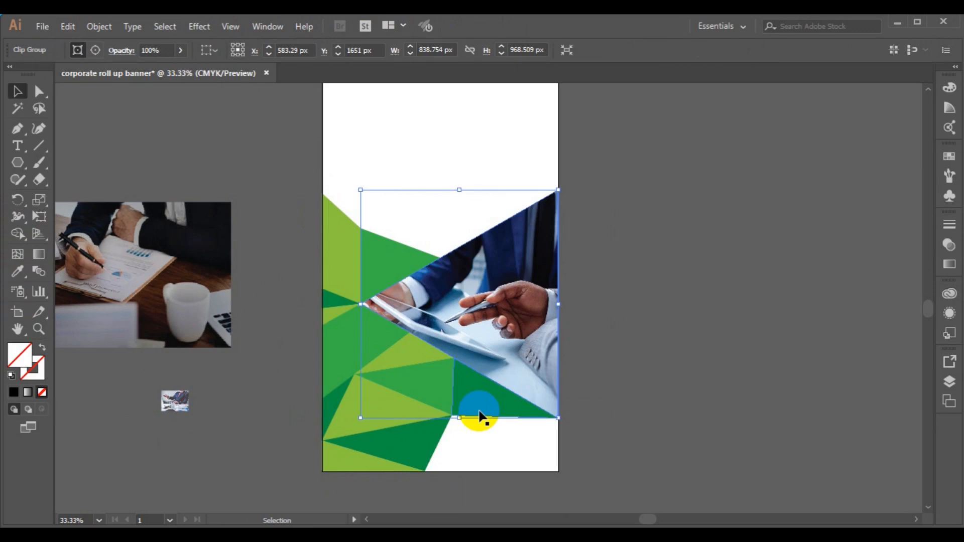
pyautogui.click(301, 211)
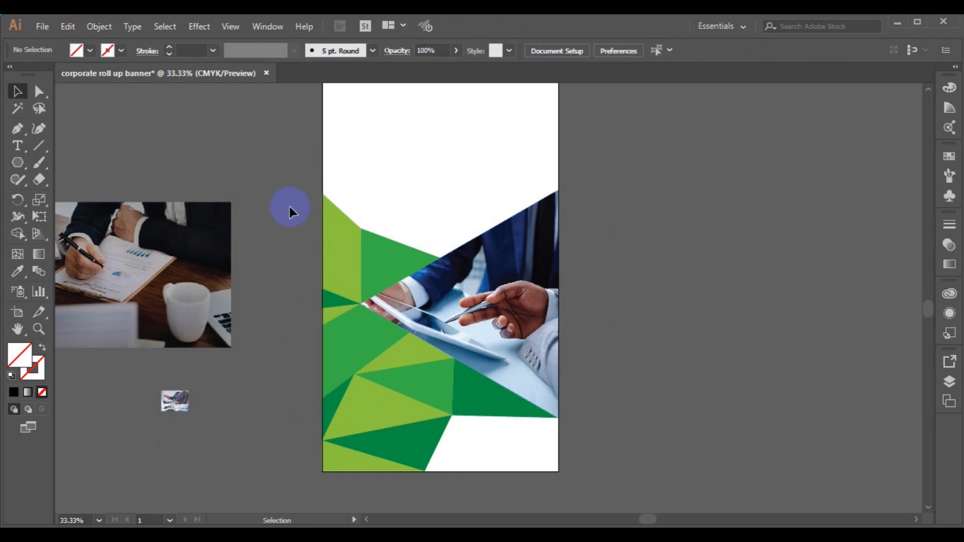
# Delete the dark desk photo and the small leftover photo from the pasteboard beside the banner
pyautogui.click(144, 283)
pyautogui.press('Delete')
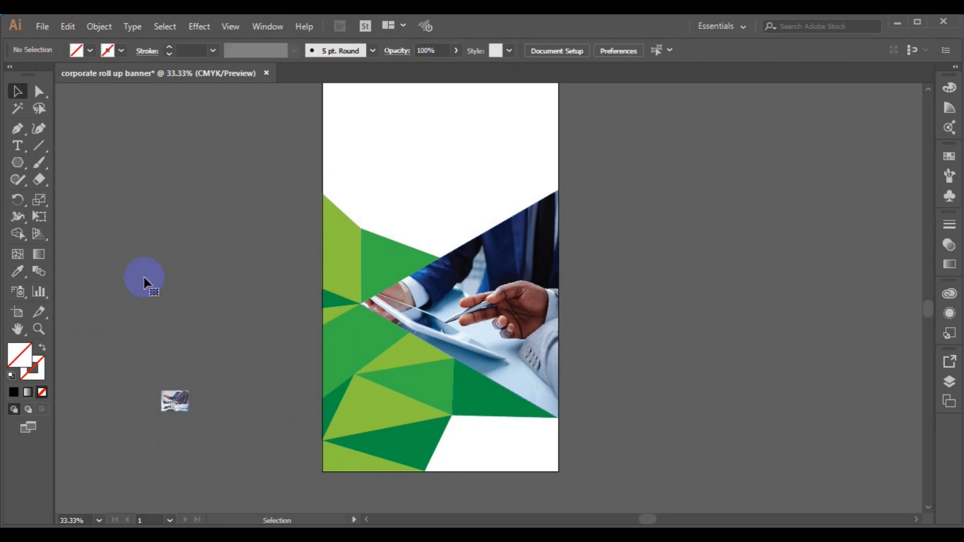
pyautogui.click(186, 404)
pyautogui.press('Delete')
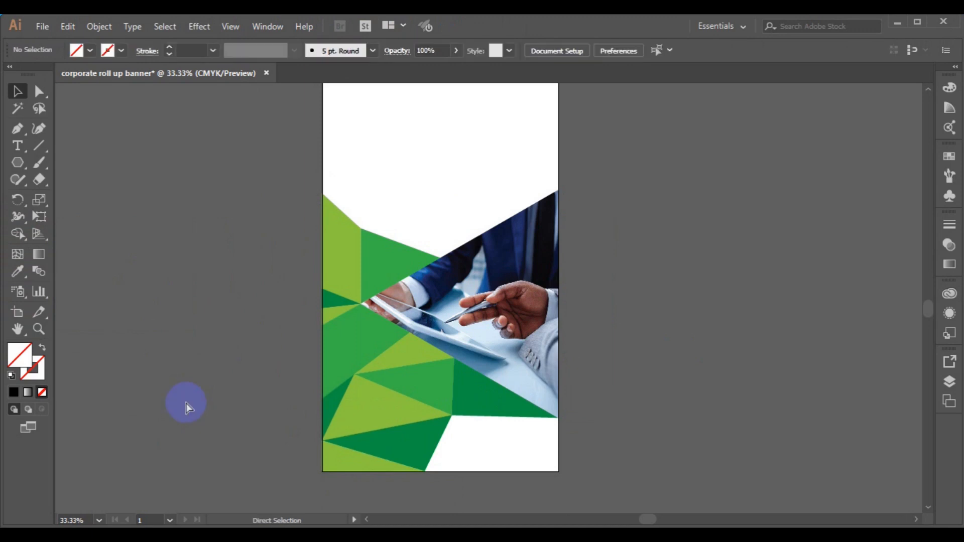
pyautogui.hotkey('ctrl', '-')
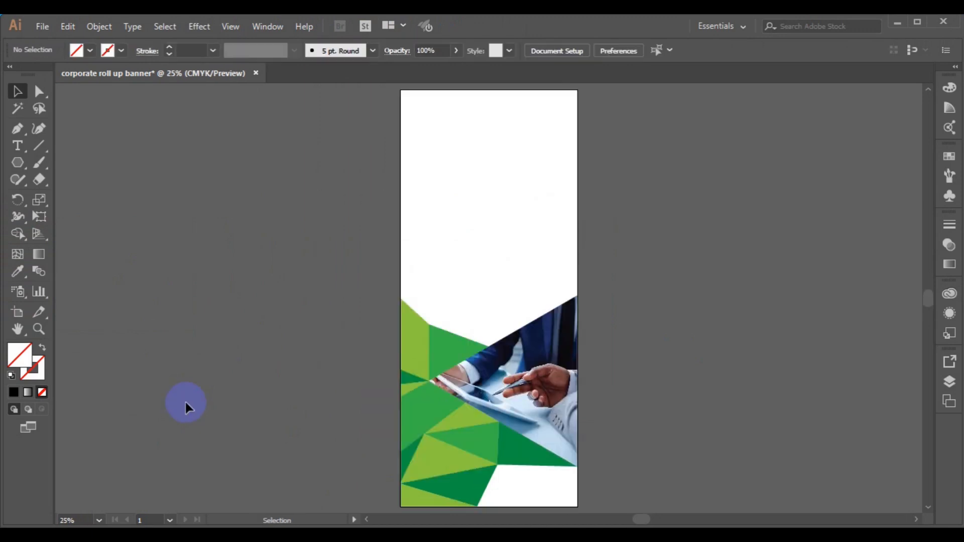